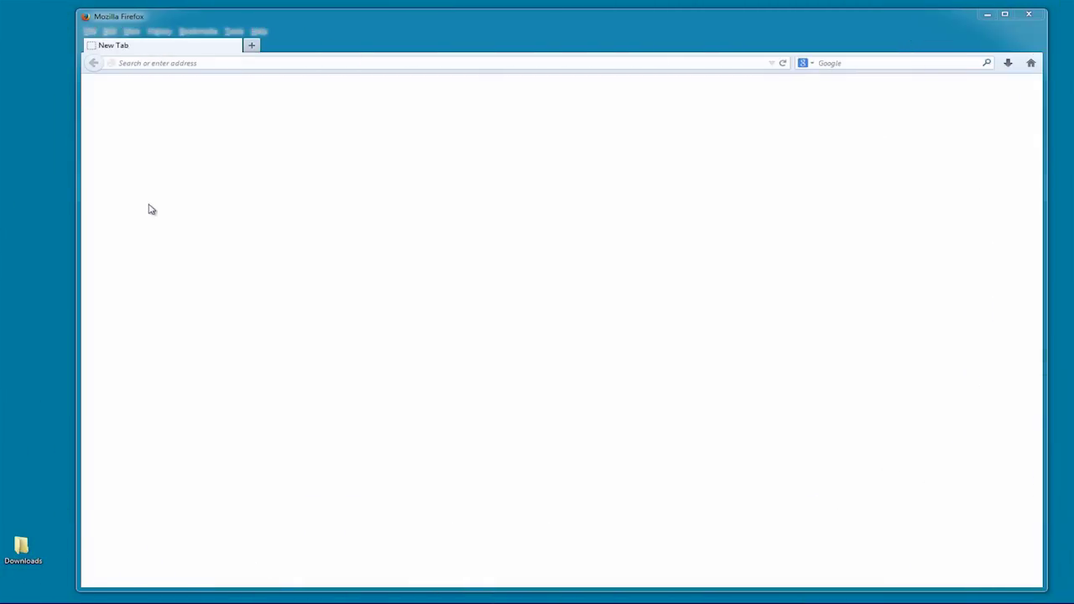
left_click(157, 63)
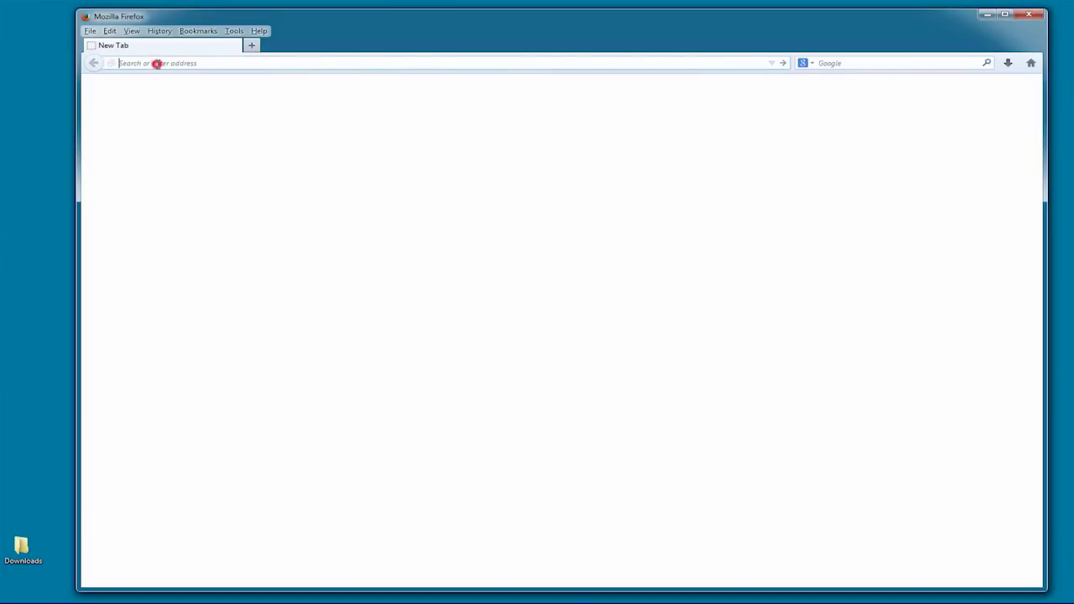
type("w")
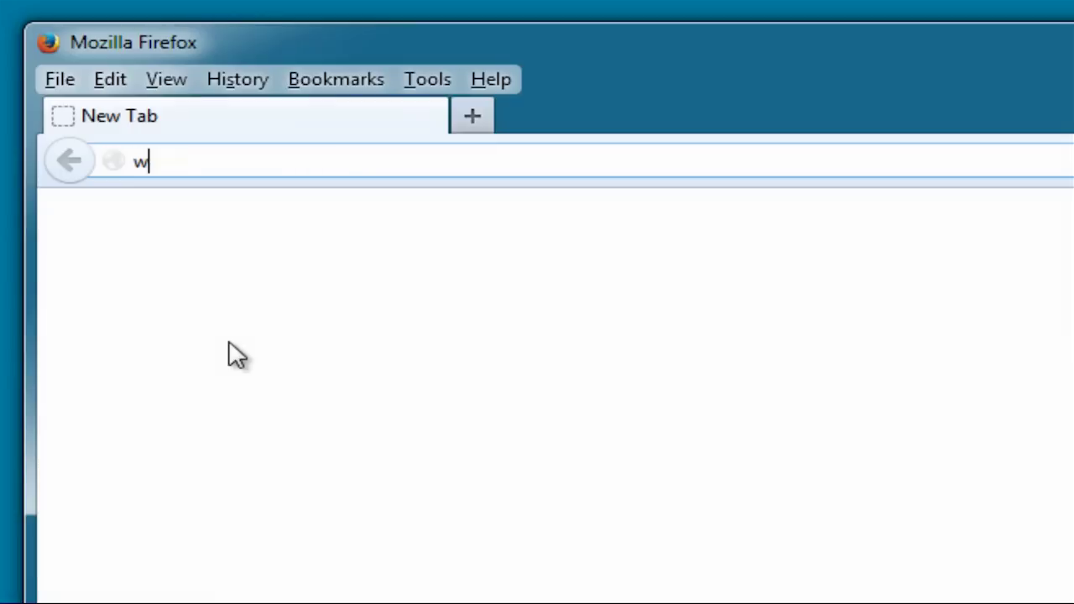
type("ww.icom.co.jp")
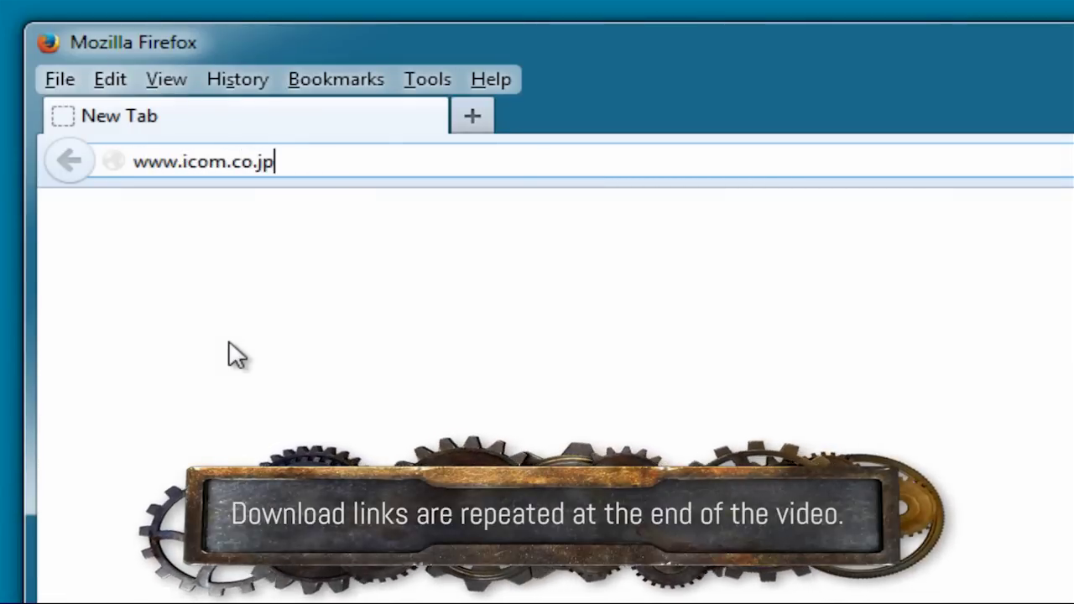
type("/WORLD/")
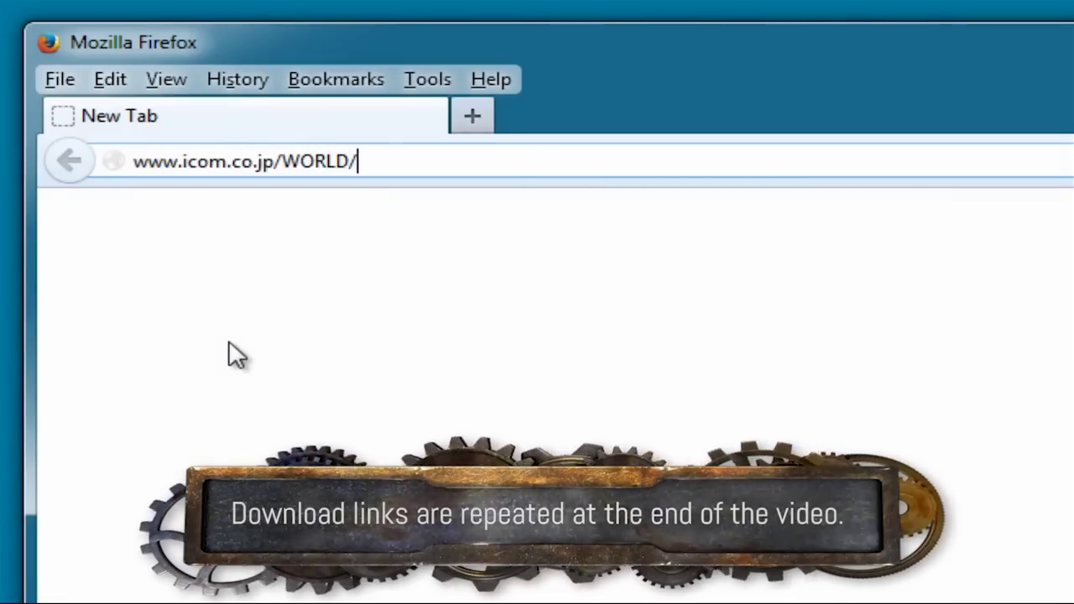
type("support/downlo")
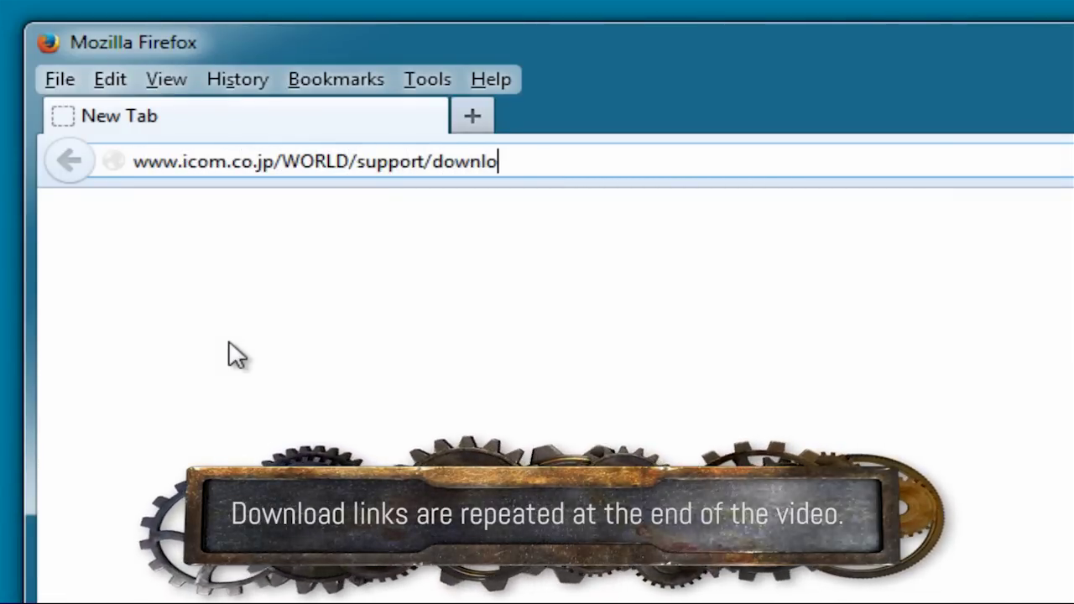
type("ad/firm")
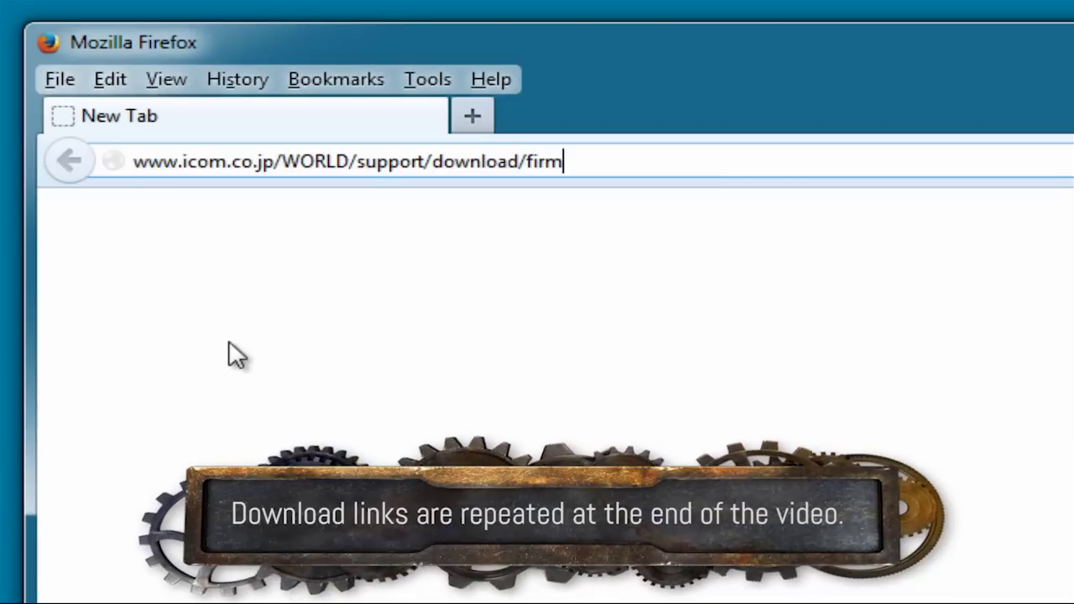
type("/index.html")
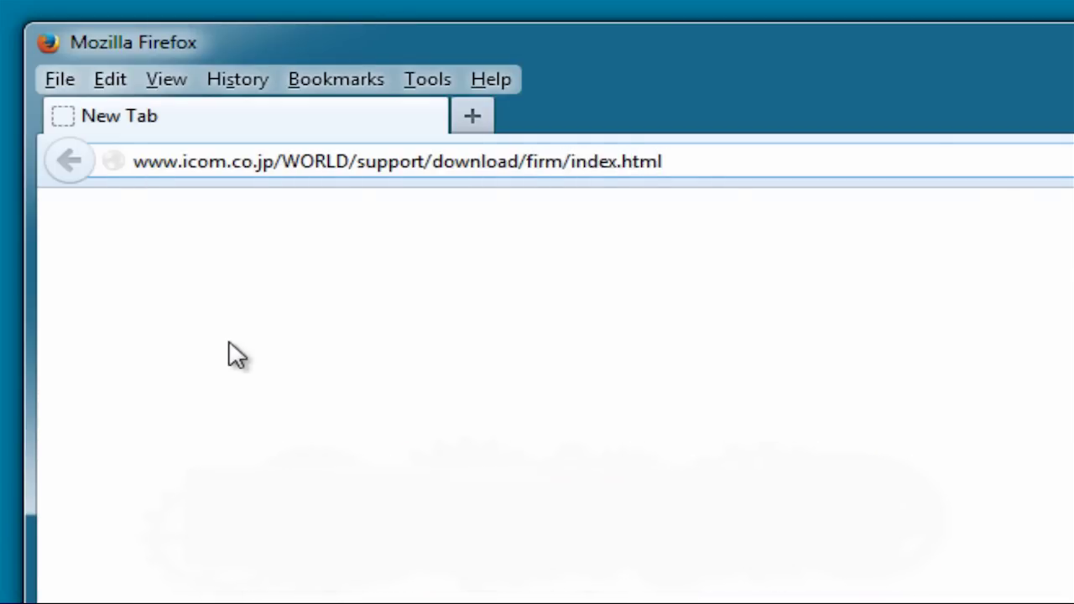
key("Return")
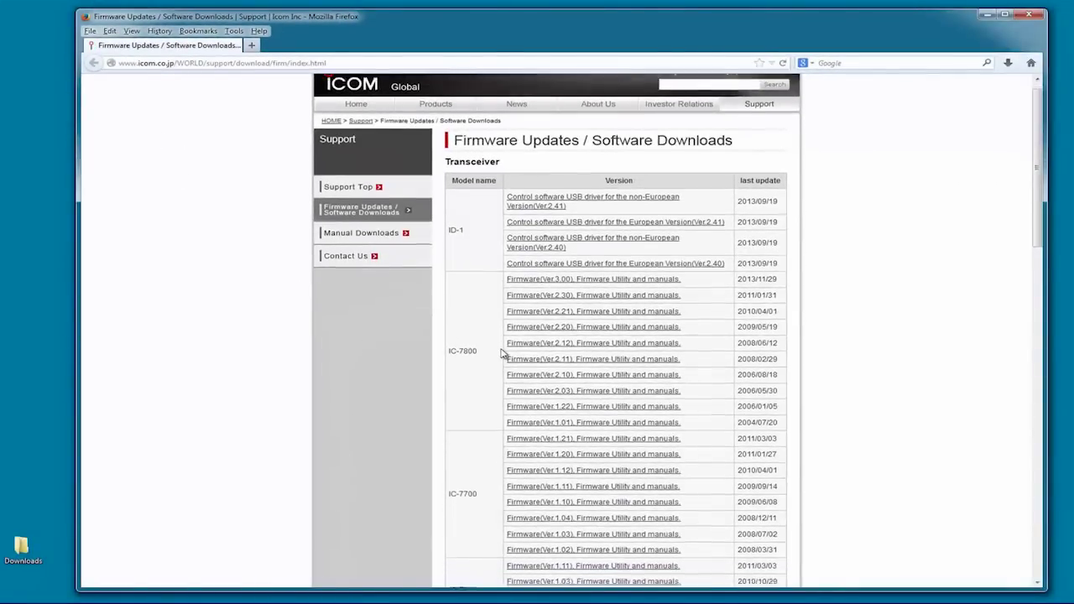
Step: Open the IC-7200 USB Driver Ver.1.20 page, agree to the terms and save CD-301501-003.zip
scroll(503, 354, "down", 5)
scroll(503, 354, "down", 3)
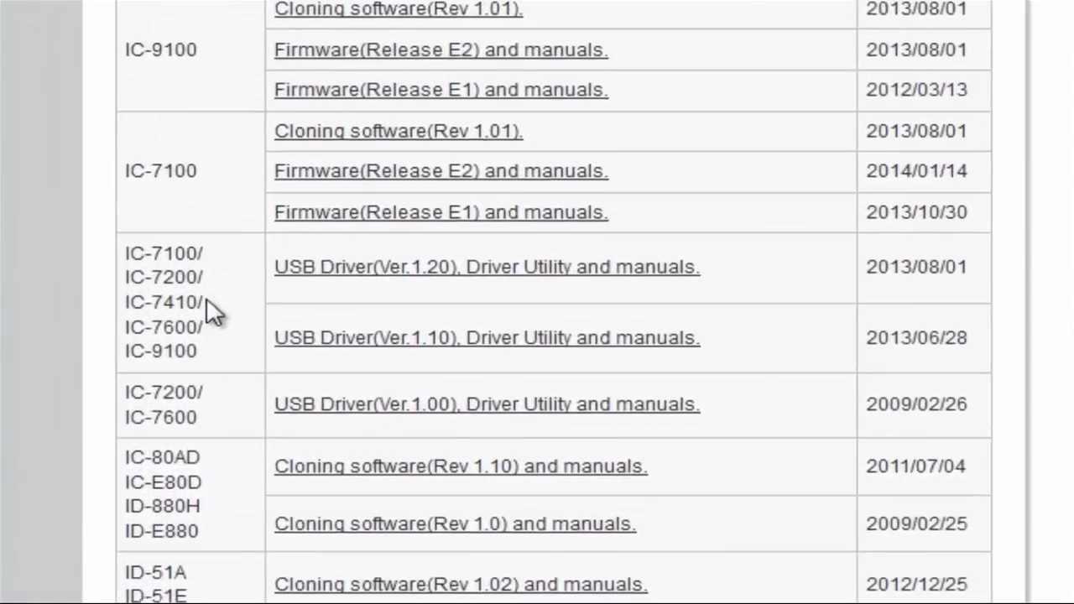
left_click(221, 275)
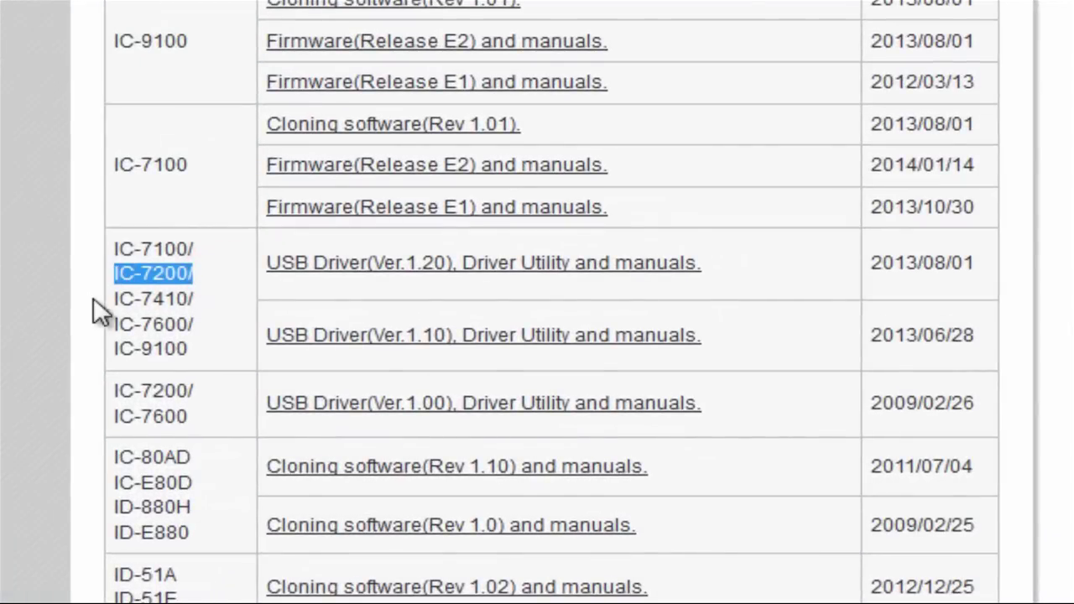
left_click(323, 267)
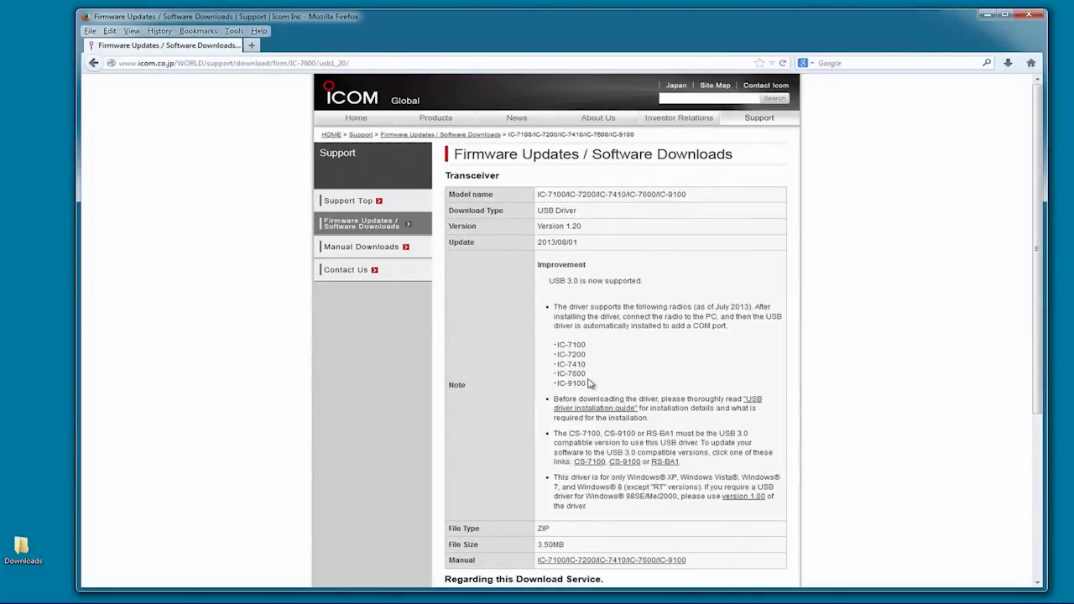
scroll(584, 380, "down", 5)
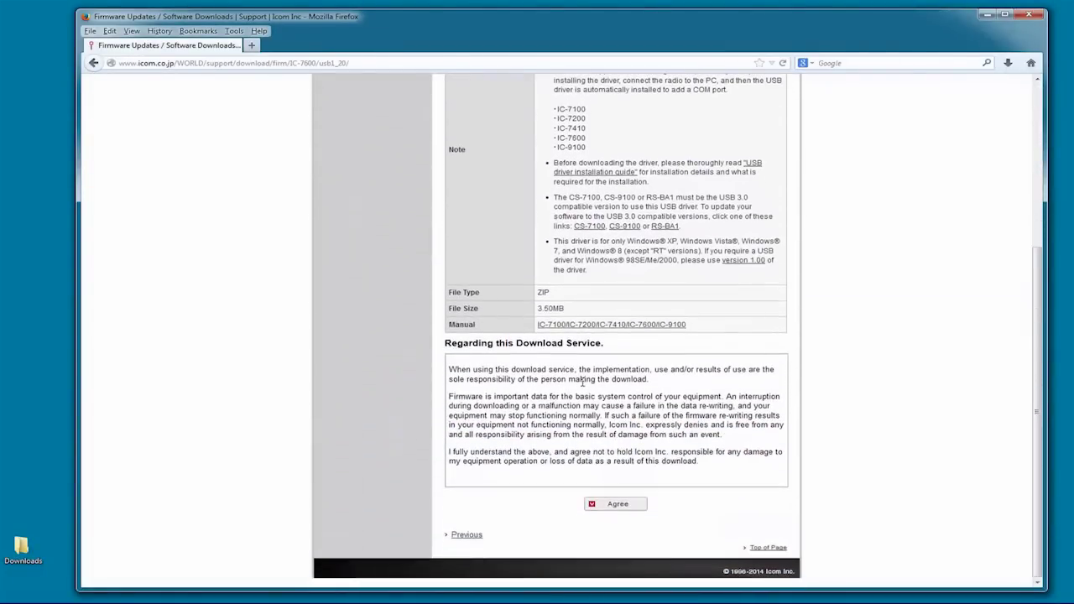
left_click(616, 504)
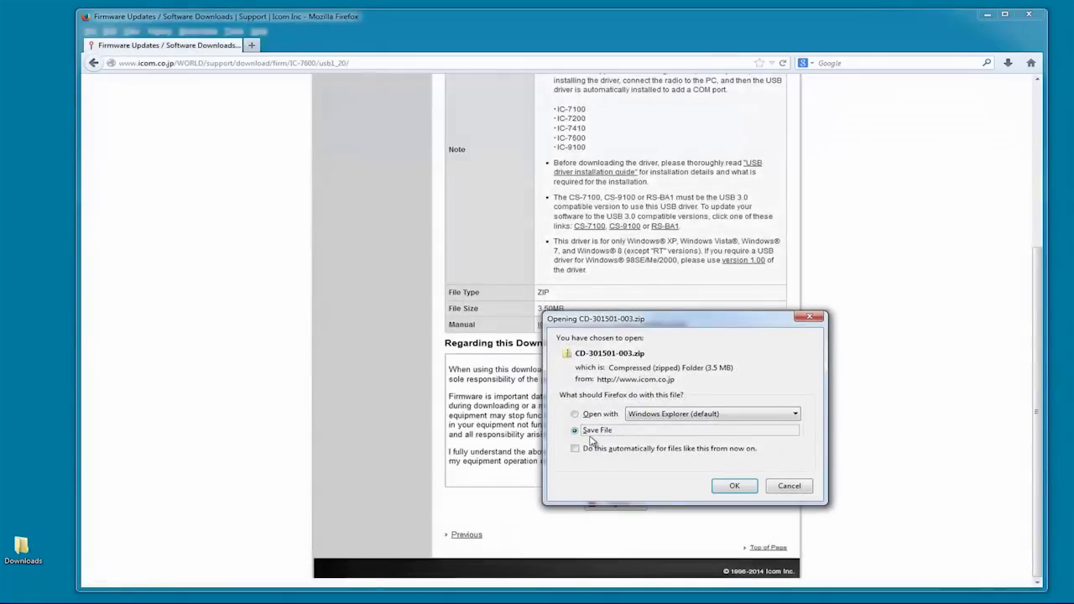
left_click(733, 487)
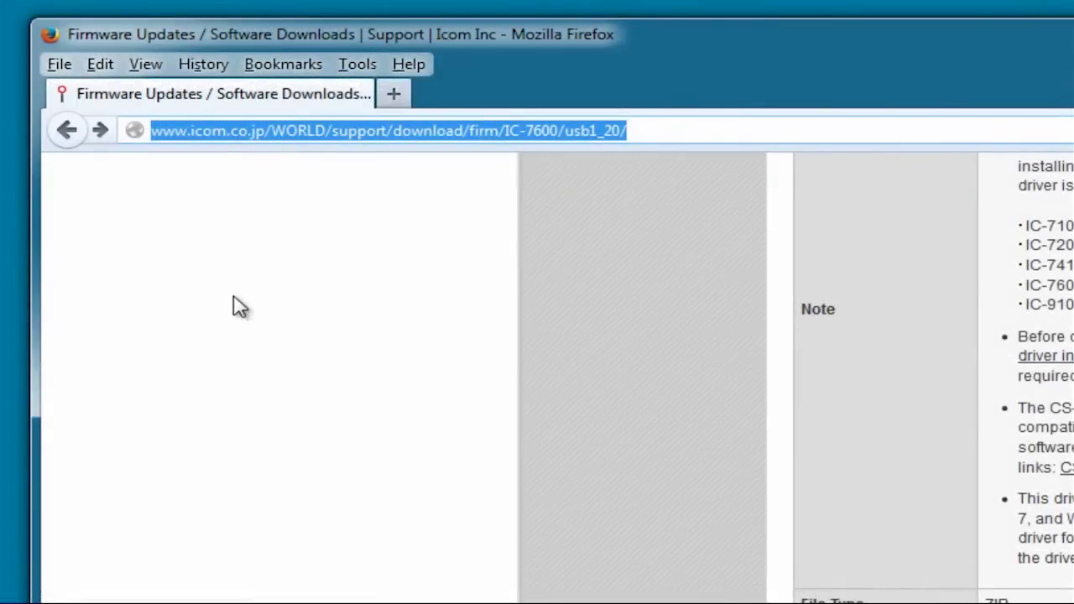
type("www.w")
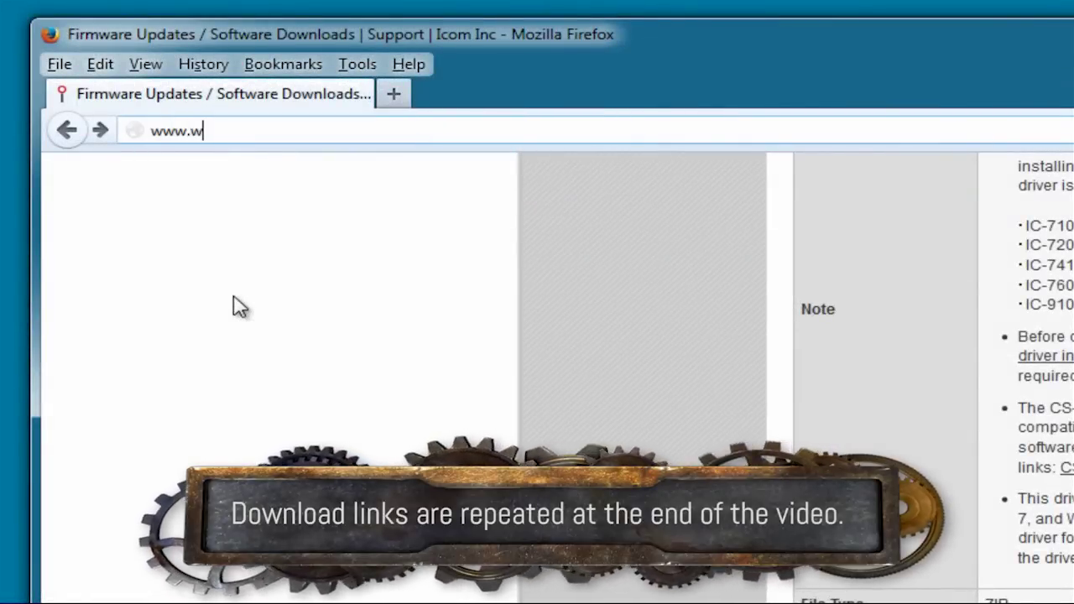
type("1hkj")
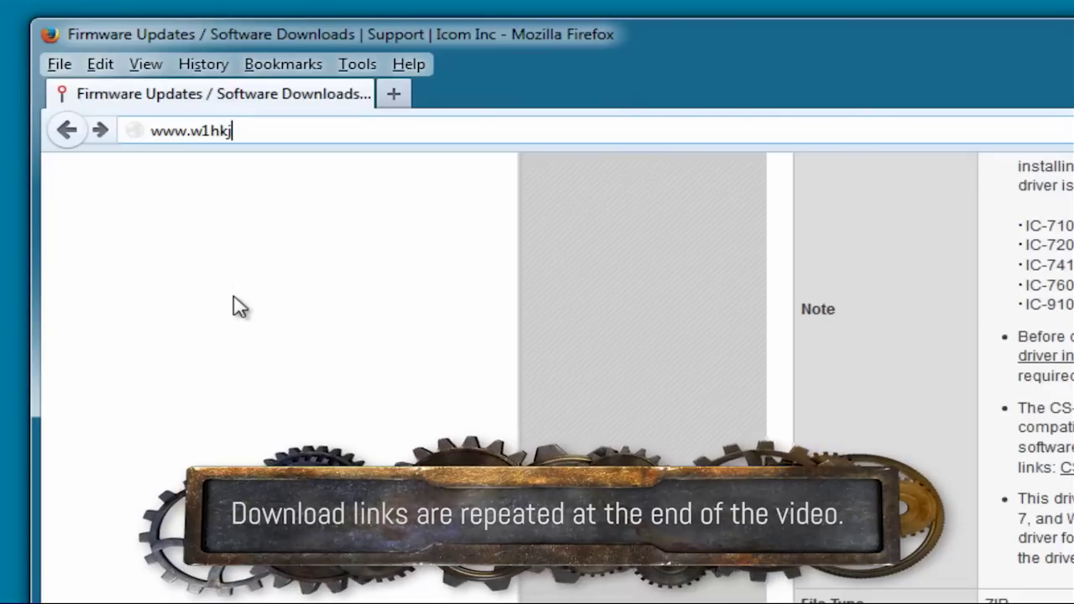
type(".com/down")
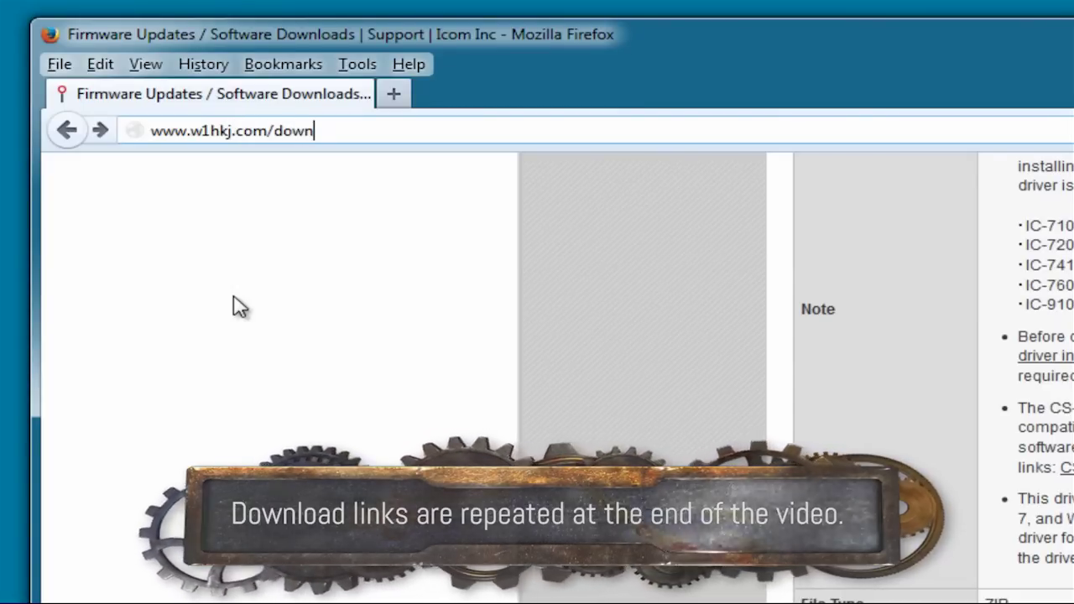
type("load.html")
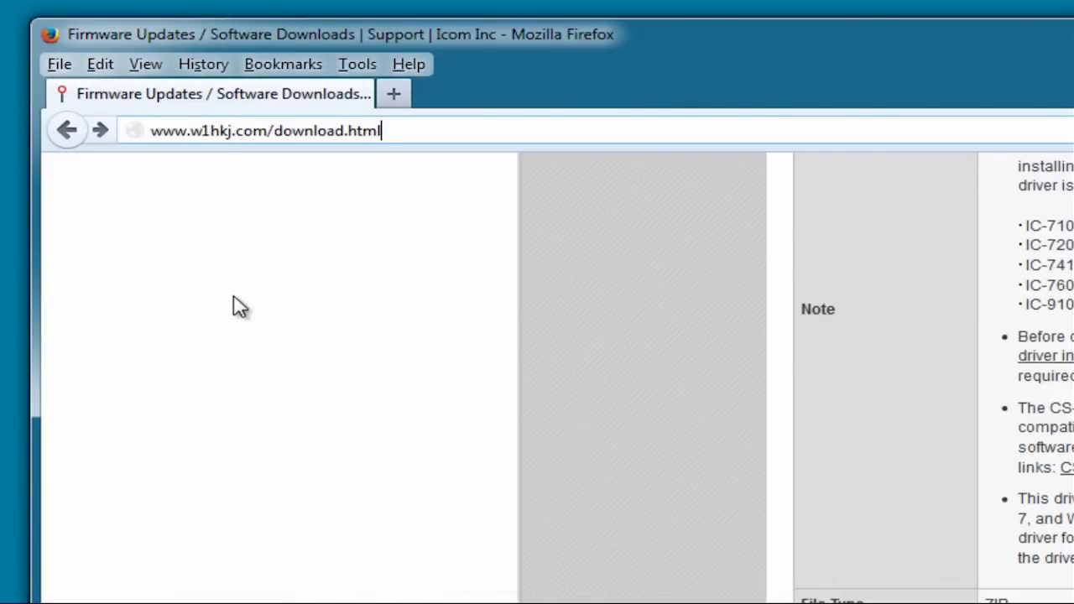
key("Return")
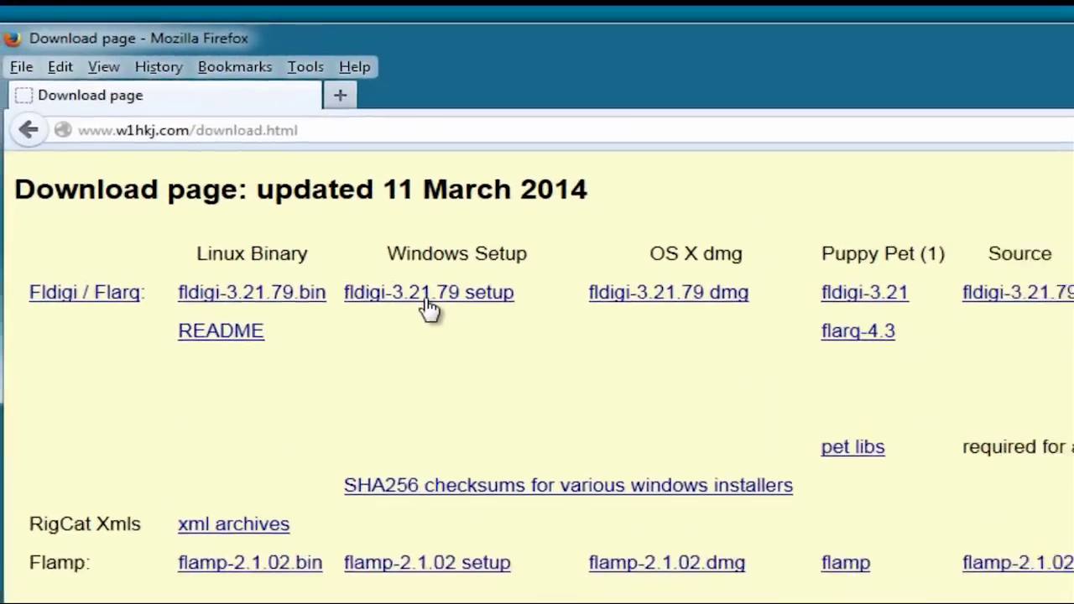
left_click(459, 324)
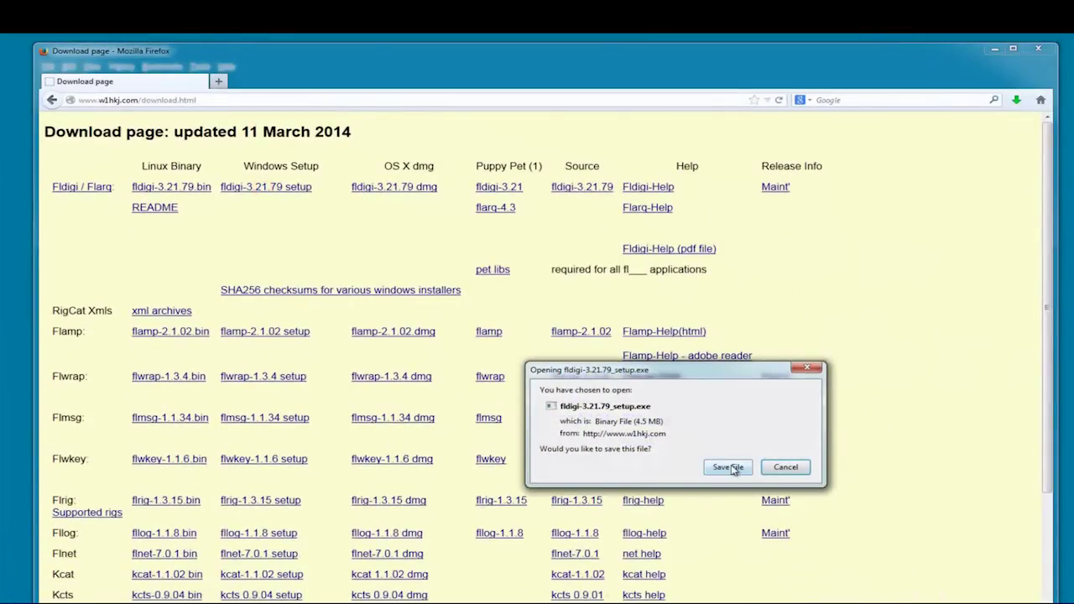
left_click(730, 468)
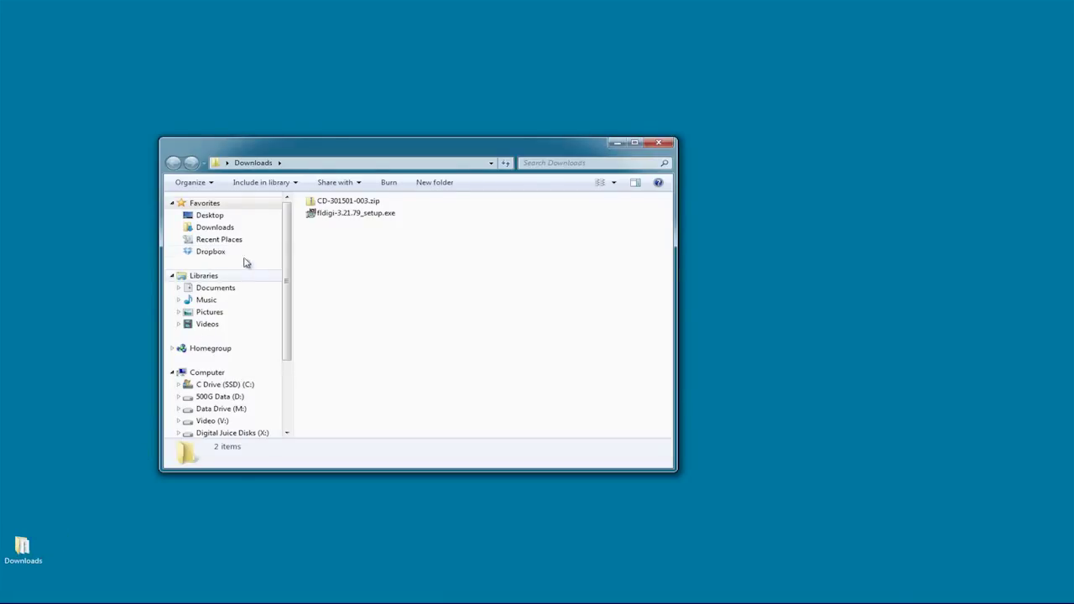
Step: Create a new desktop folder named Drivers
left_click_drag(313, 217, 364, 206)
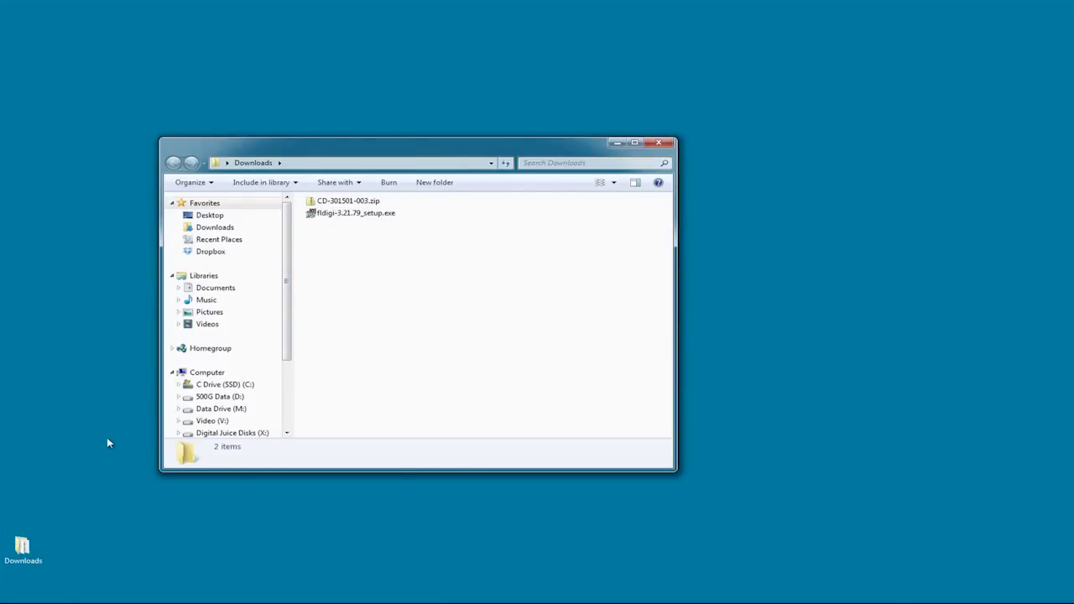
right_click(22, 501)
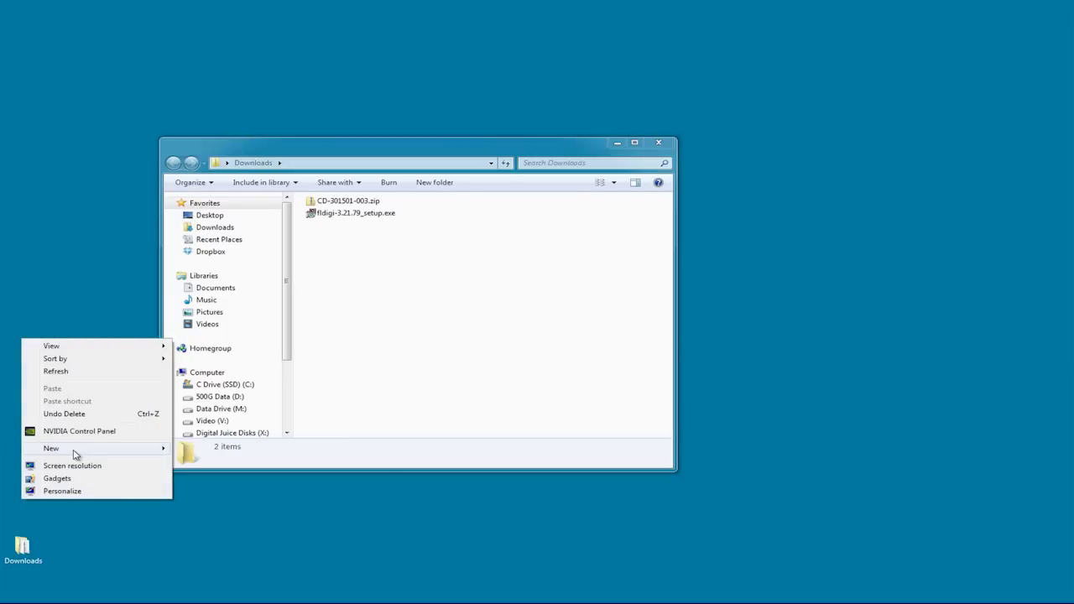
mouse_move(74, 454)
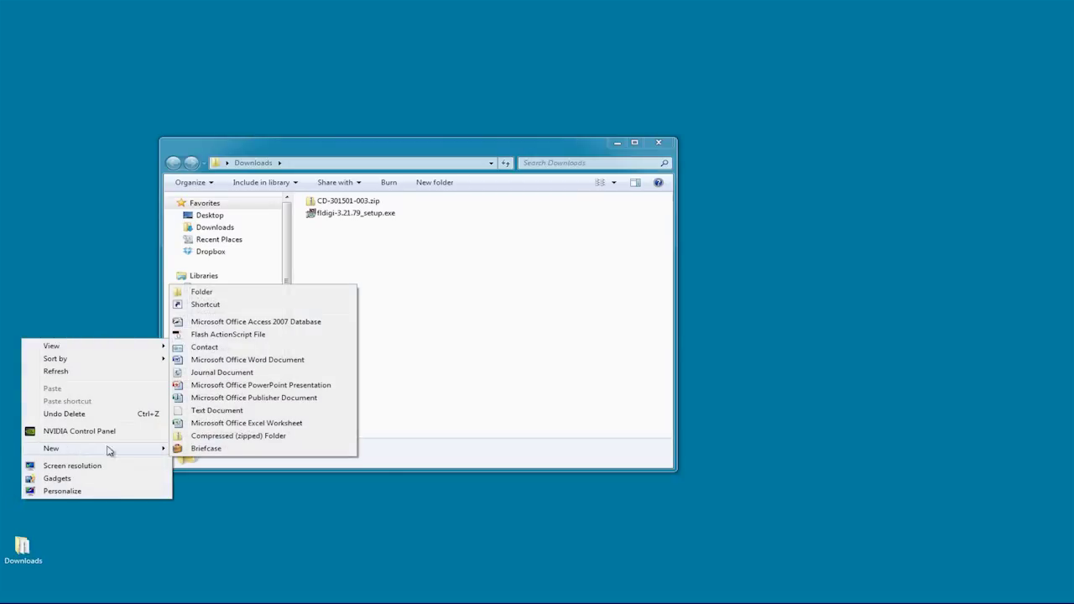
left_click(228, 294)
type("Dr")
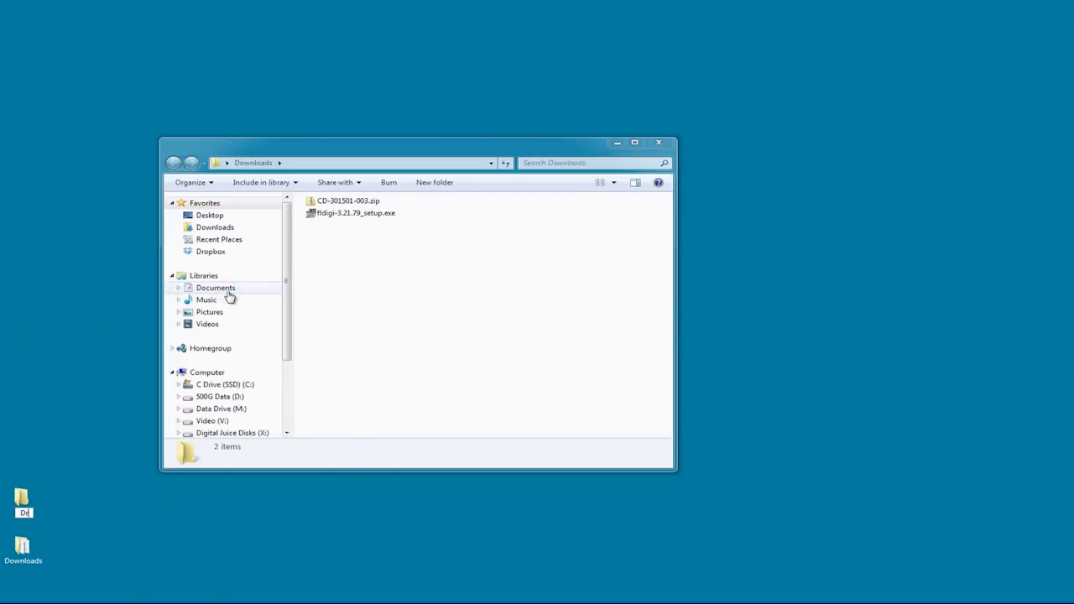
type("ivers")
key("Return")
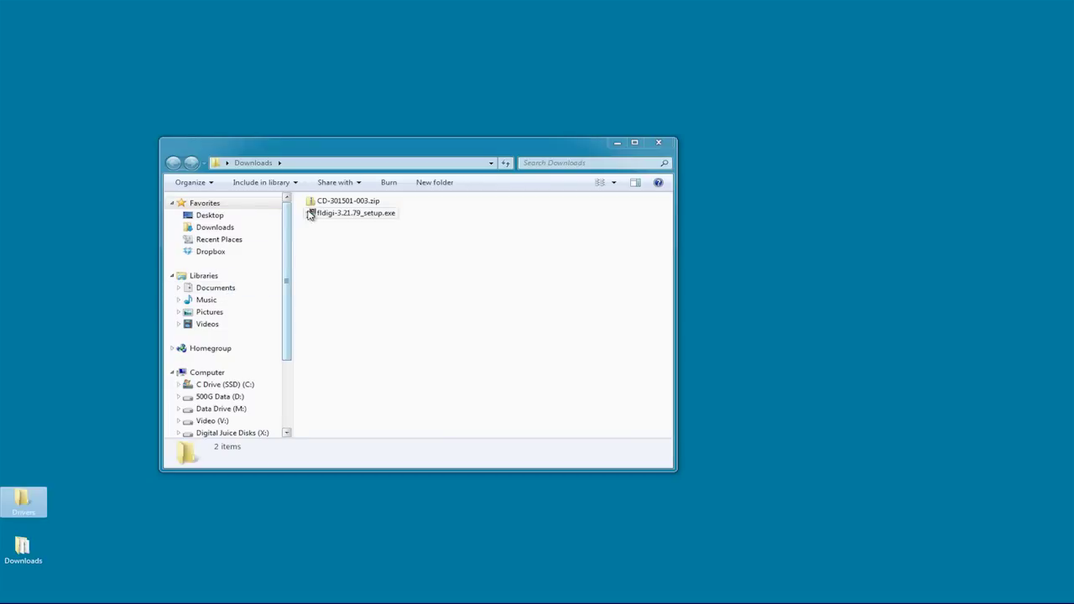
Step: Copy all 8 files from the zip's Driver folder into Drivers and close Explorer
double_click(312, 202)
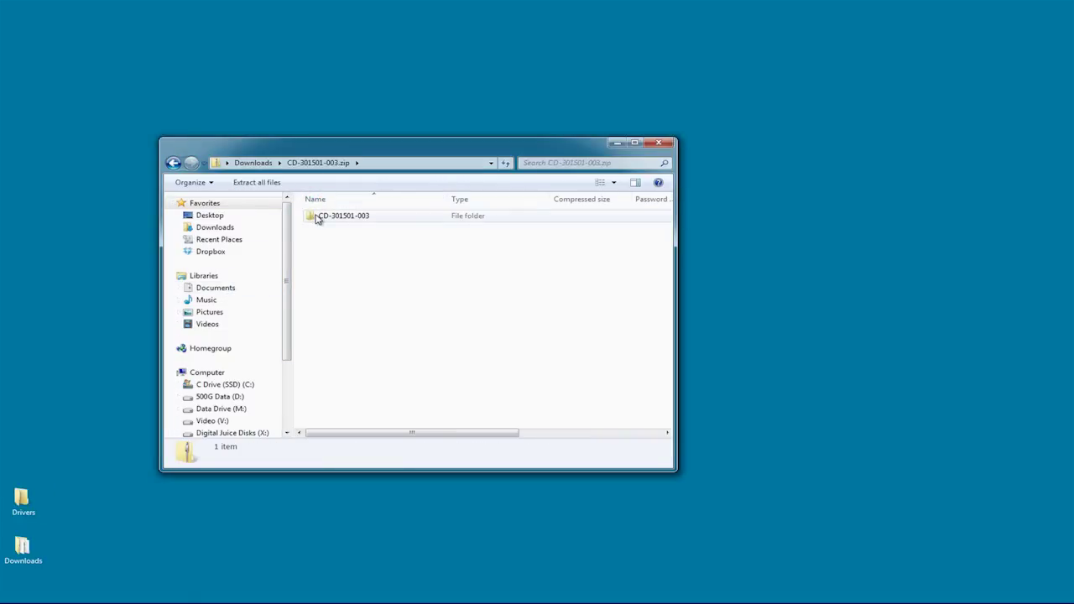
double_click(317, 216)
double_click(317, 217)
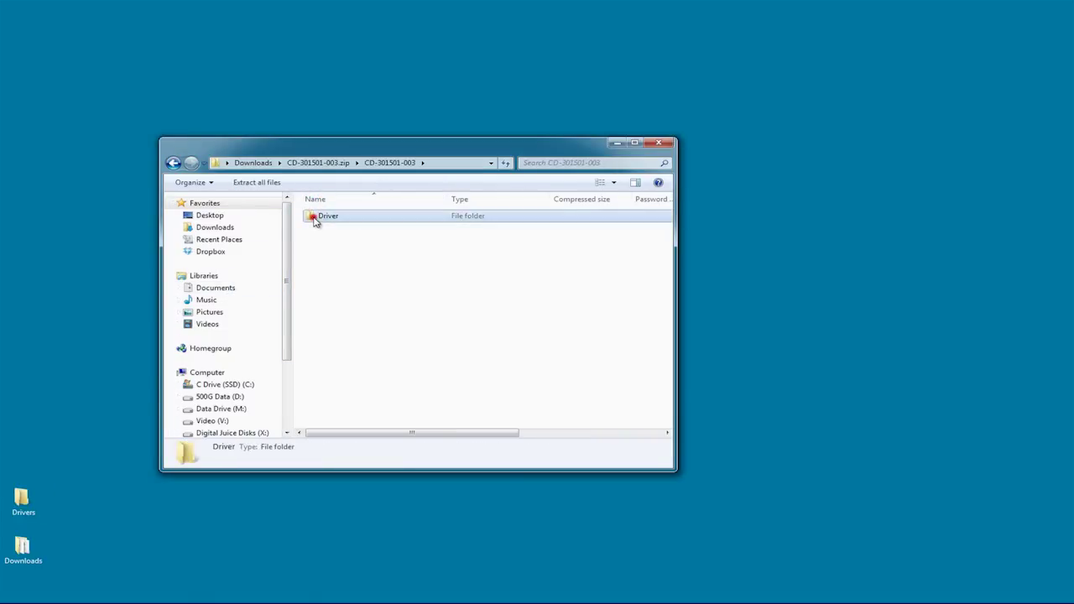
left_click_drag(374, 329, 34, 506)
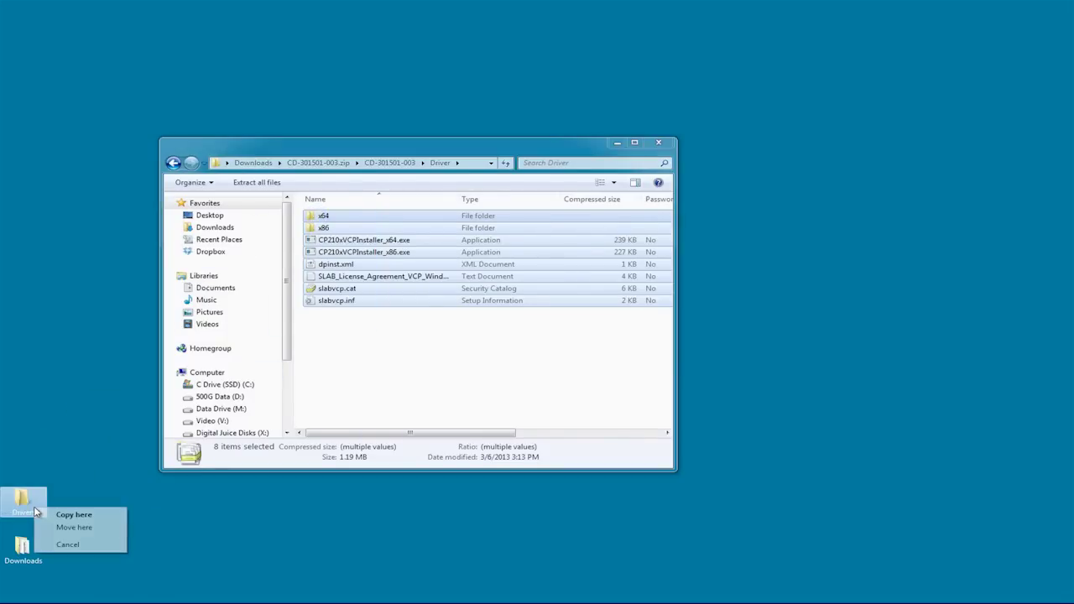
left_click(72, 515)
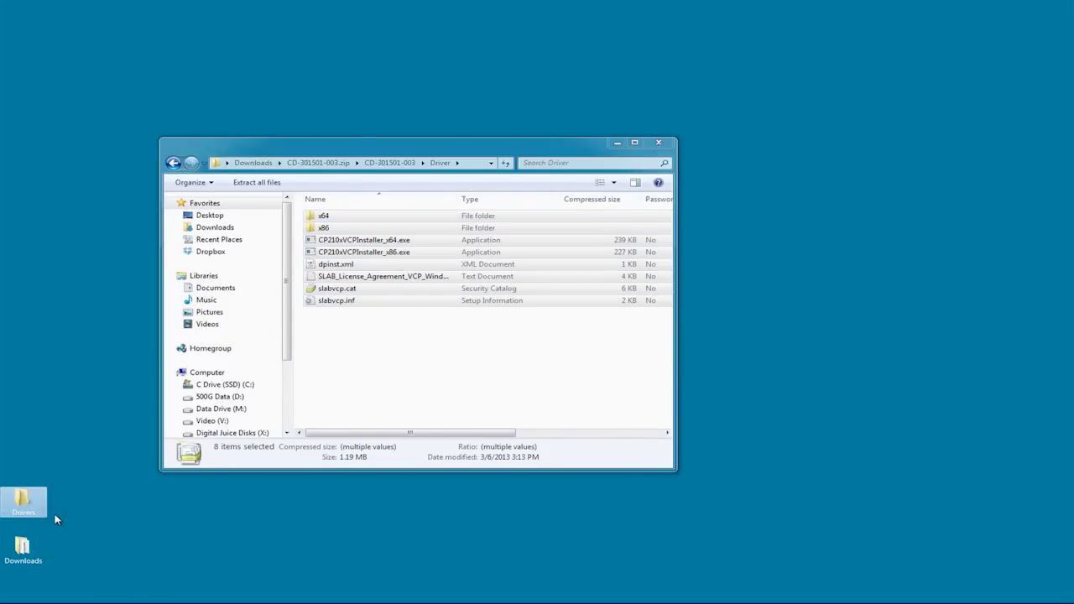
left_click(658, 143)
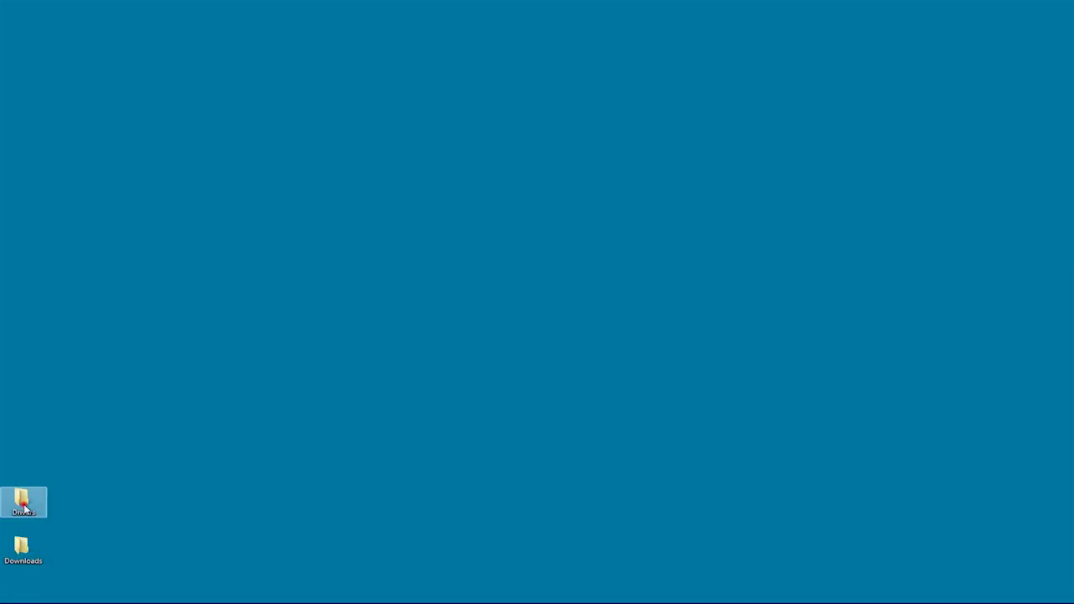
Step: Run CP210xVCPInstaller_x64.exe from the Drivers folder, accept the licence and finish installing
double_click(23, 503)
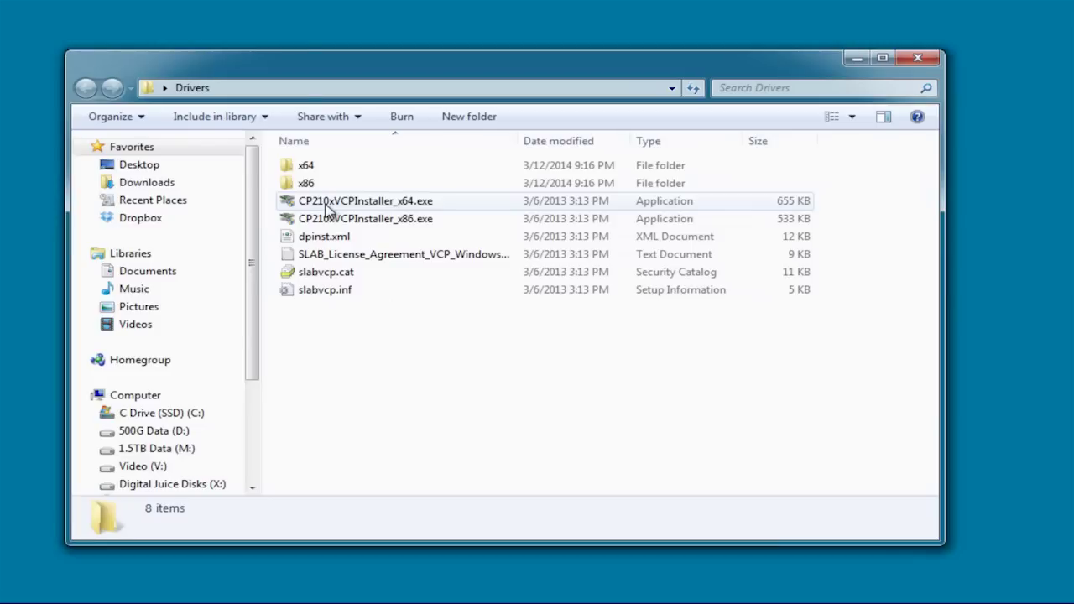
mouse_move(333, 219)
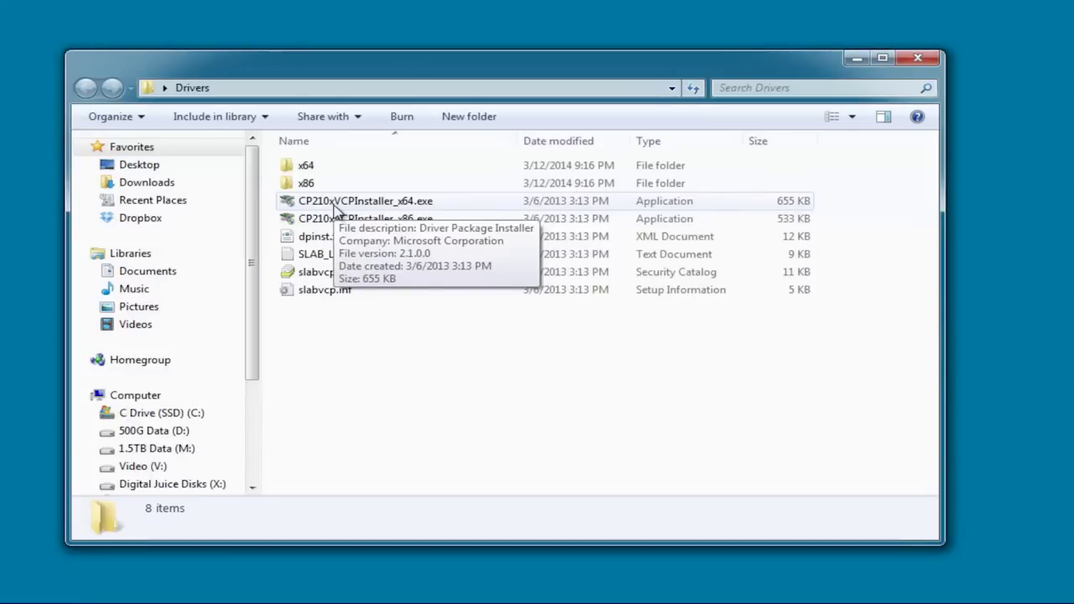
left_click(334, 205)
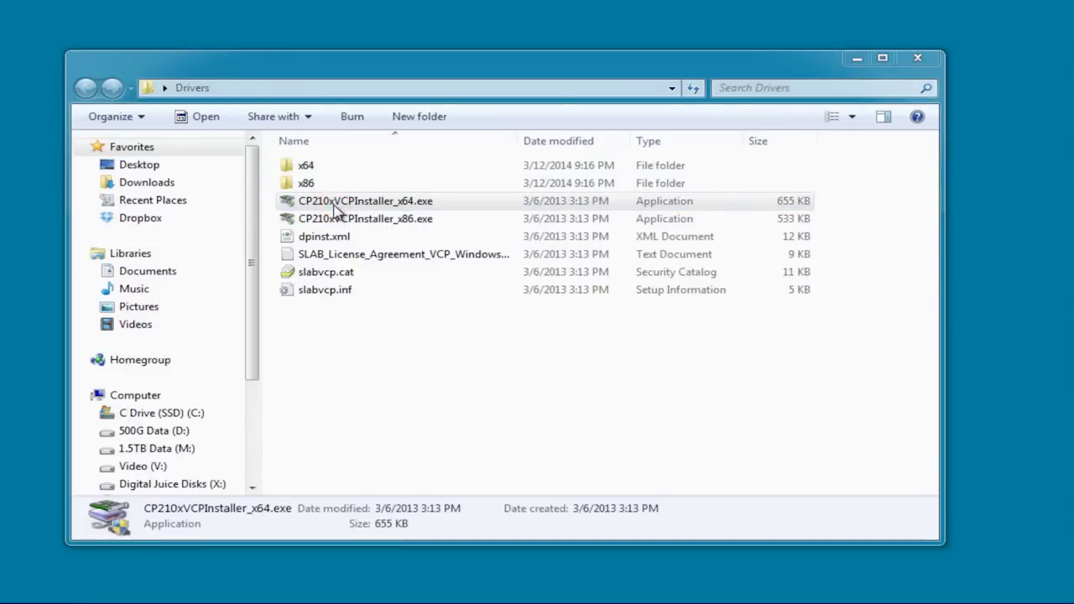
double_click(333, 205)
left_click(591, 444)
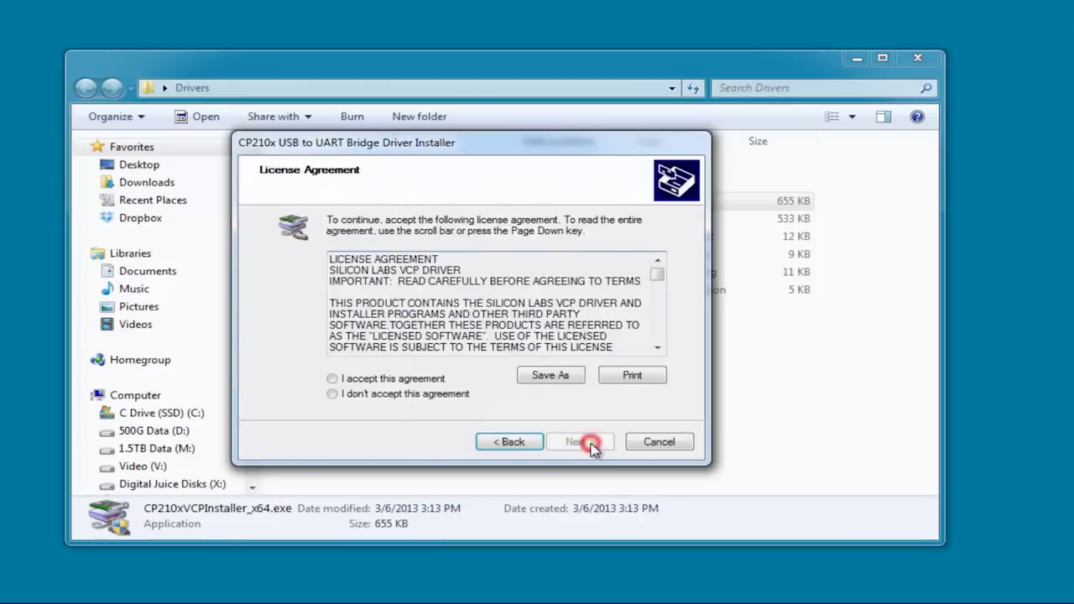
left_click(333, 382)
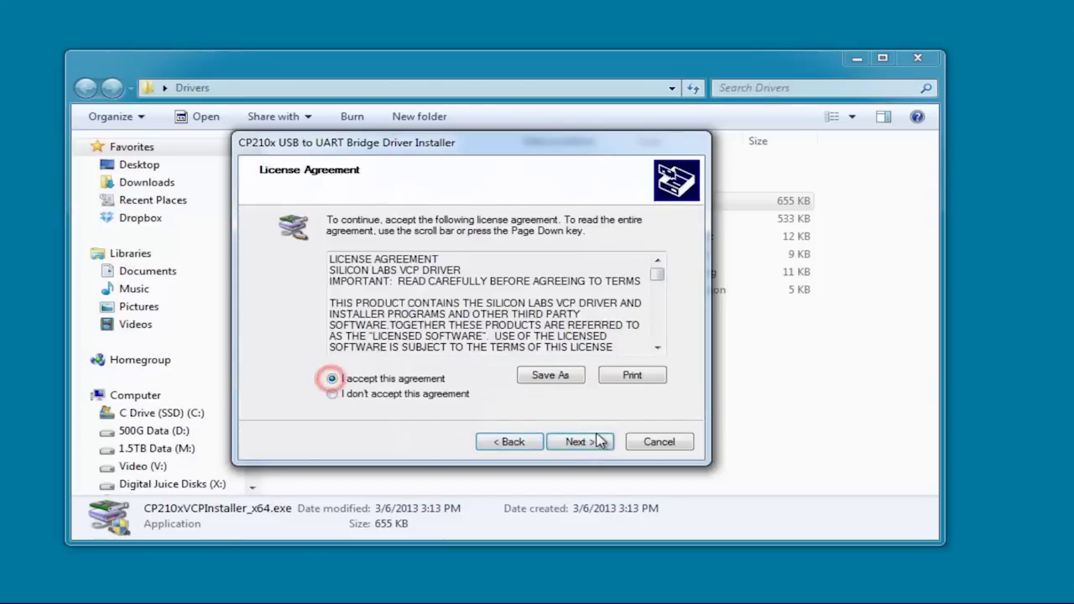
left_click(579, 442)
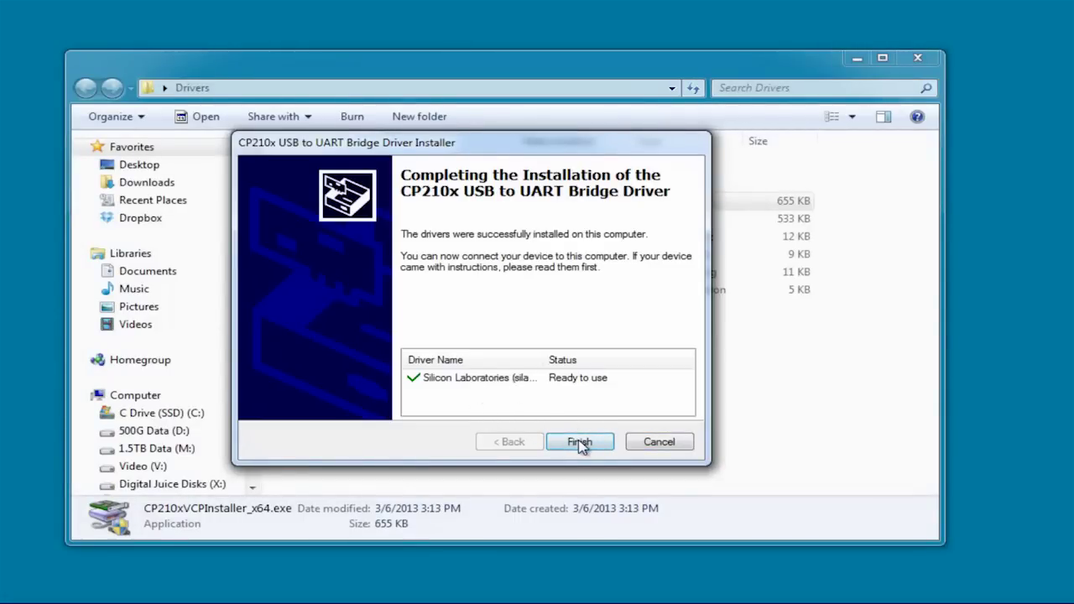
left_click(579, 442)
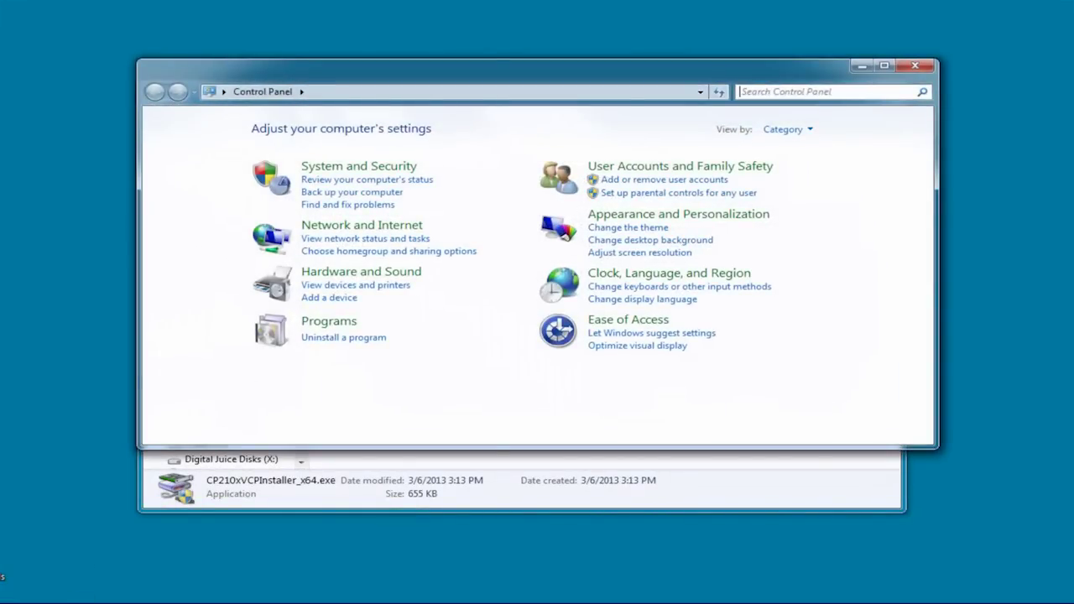
Step: Search the Control Panel for 'device' to list the Device Manager entries
left_click(790, 94)
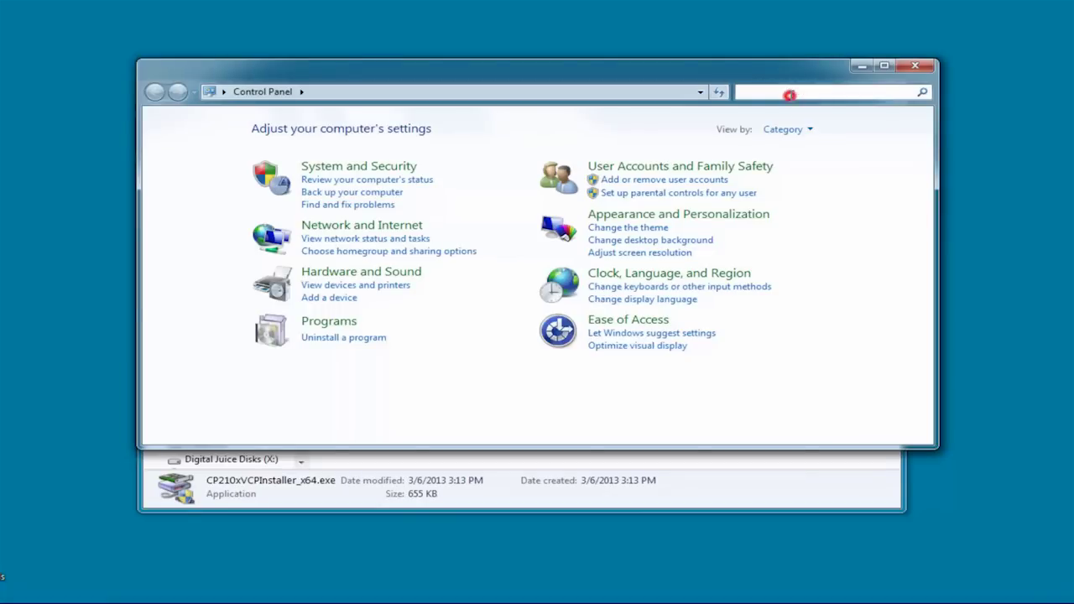
type("device")
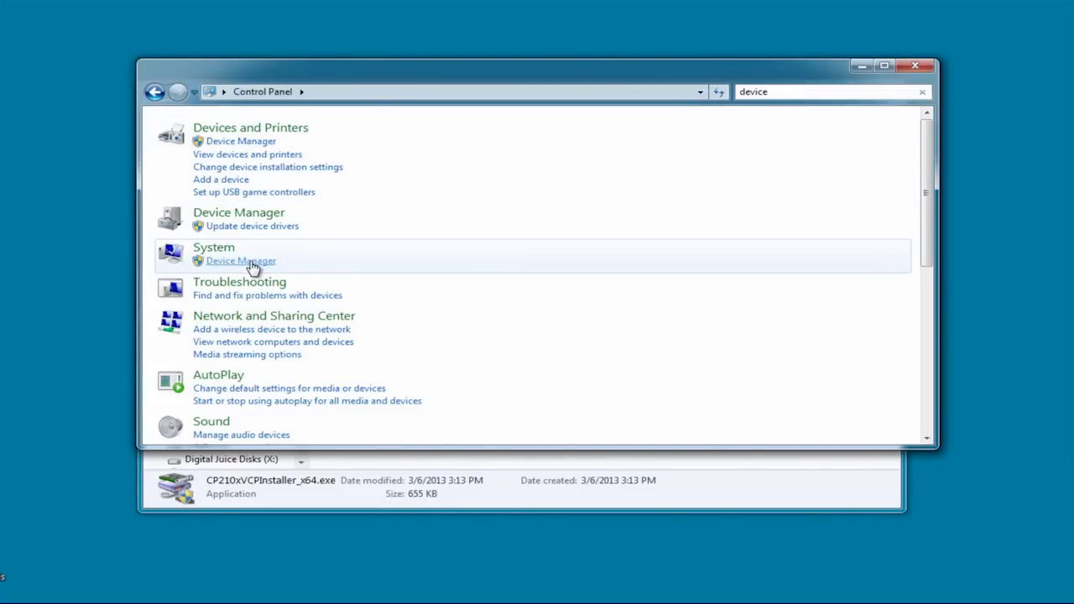
left_click(241, 142)
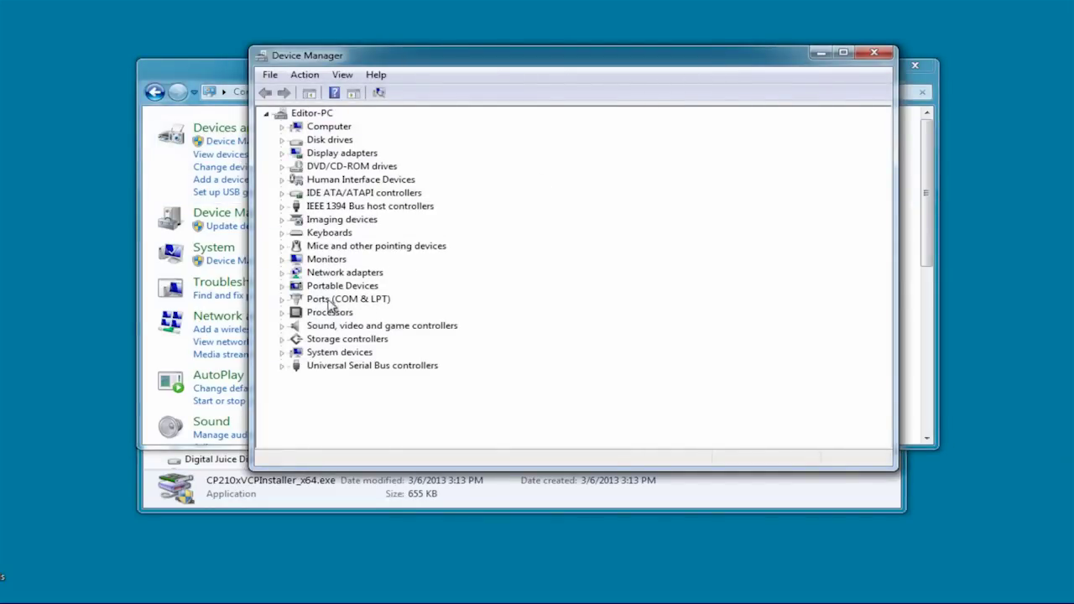
left_click(283, 300)
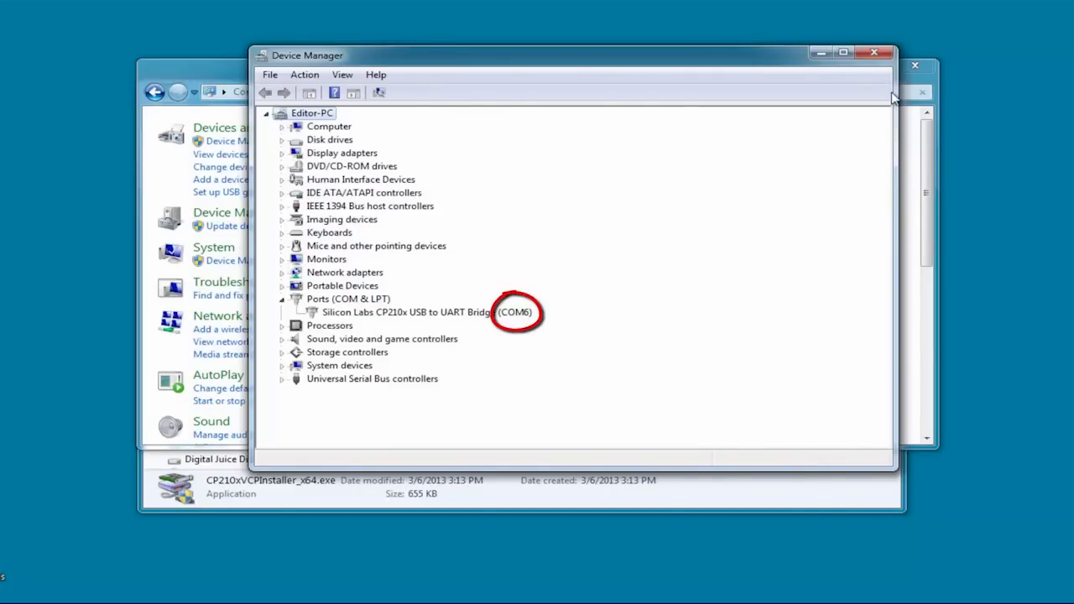
left_click(873, 52)
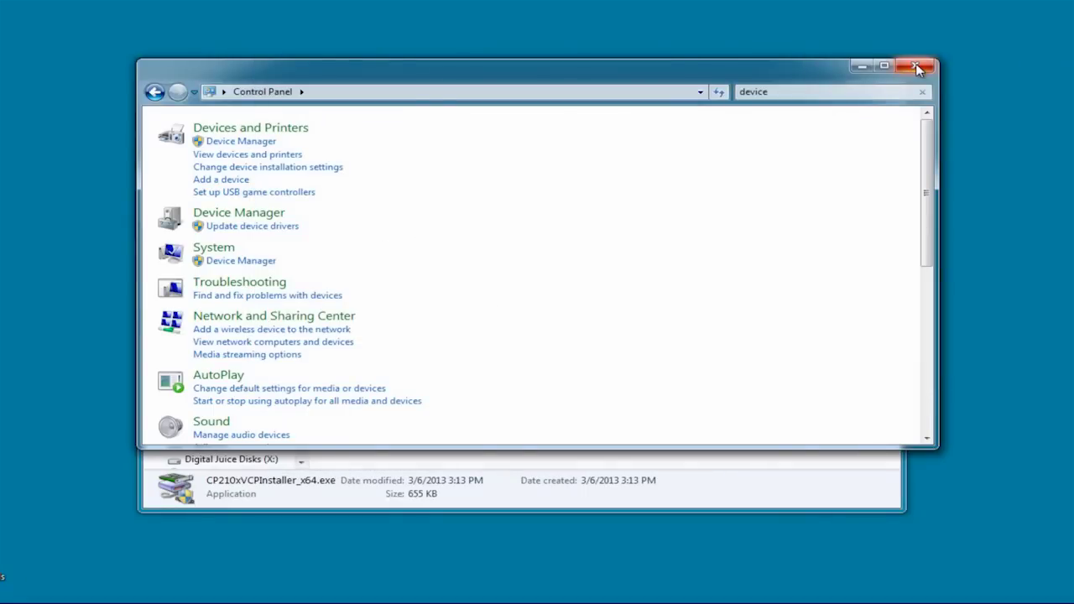
left_click(917, 69)
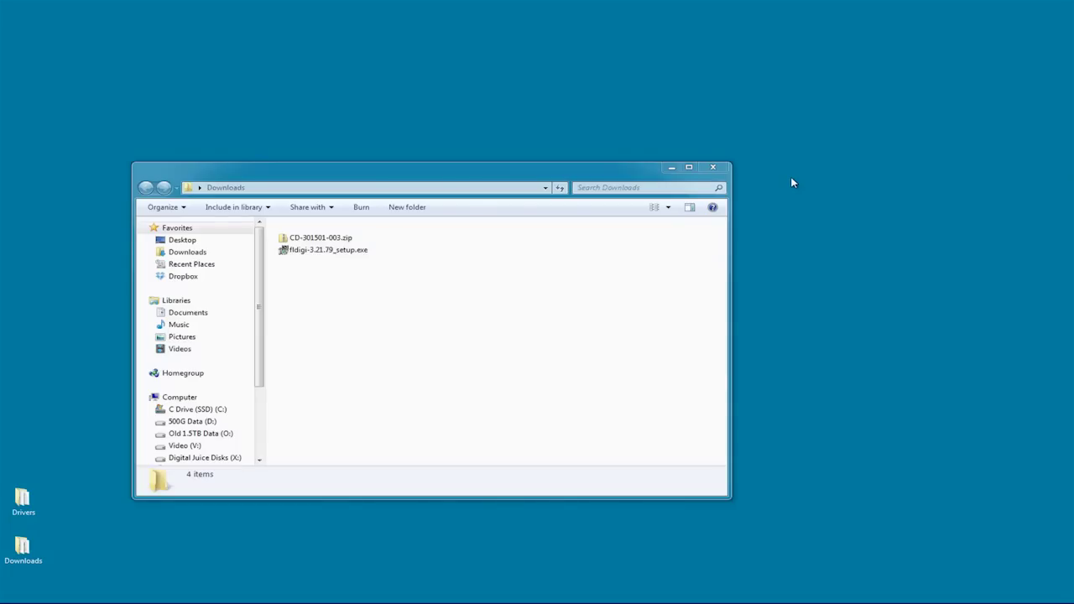
Step: Install fldigi 3.21.79 with default components and folder, then start it from the desktop
double_click(315, 251)
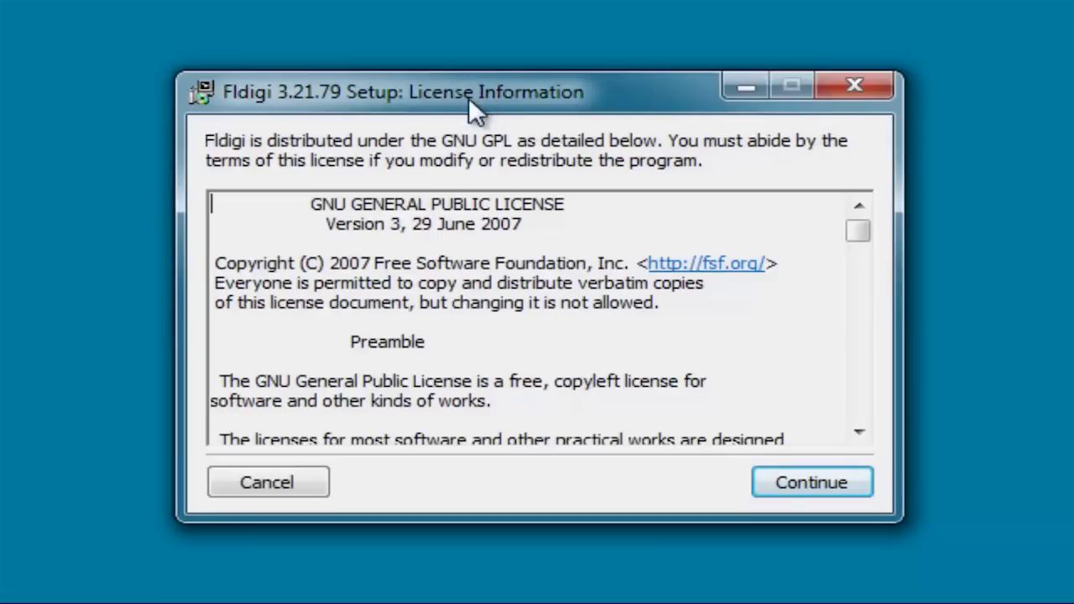
left_click(793, 481)
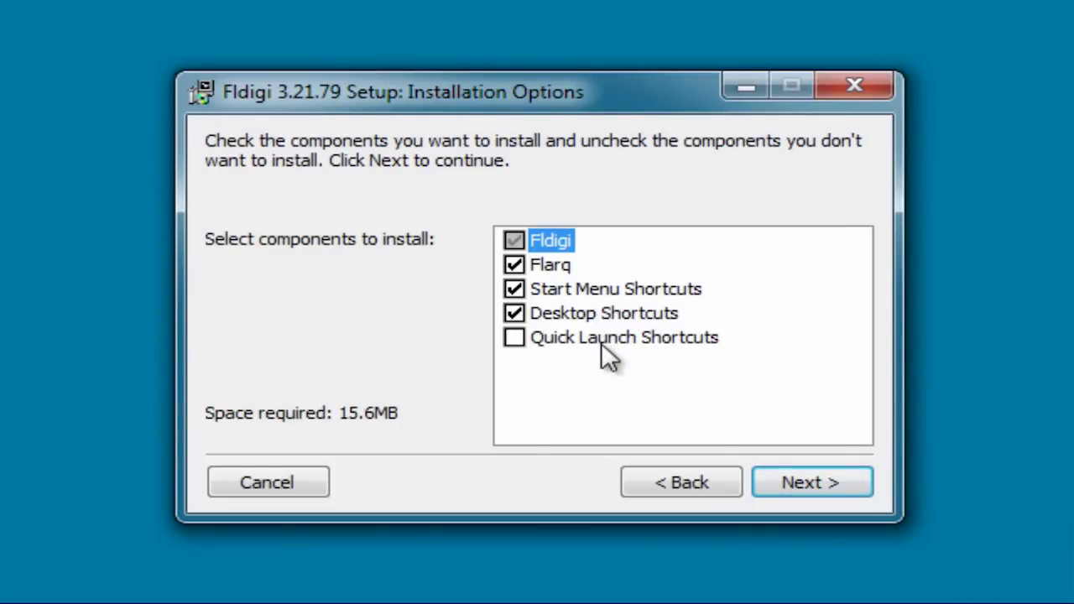
left_click(804, 487)
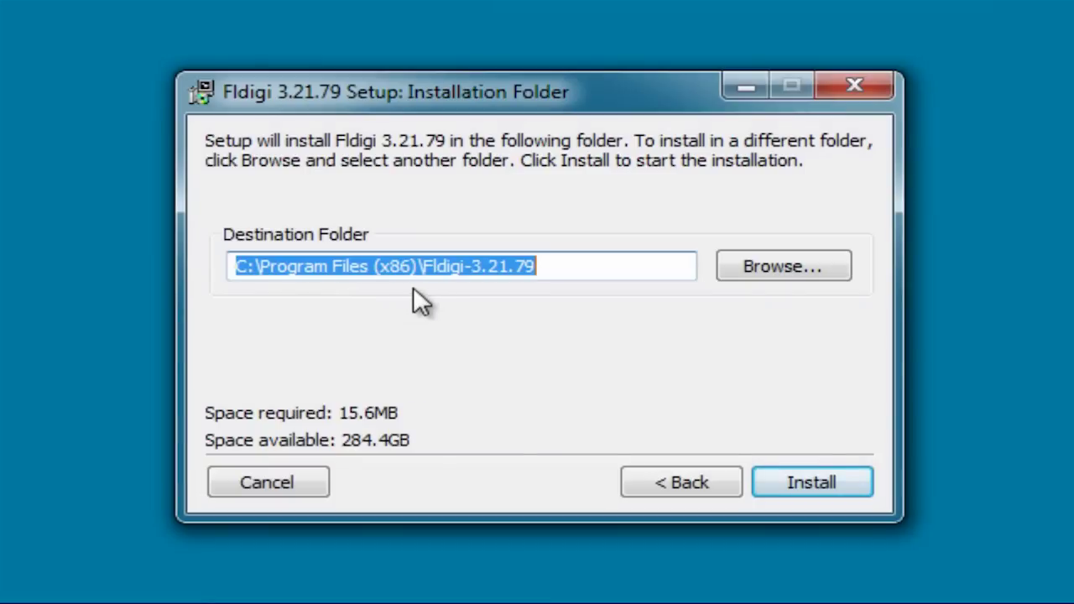
left_click(812, 481)
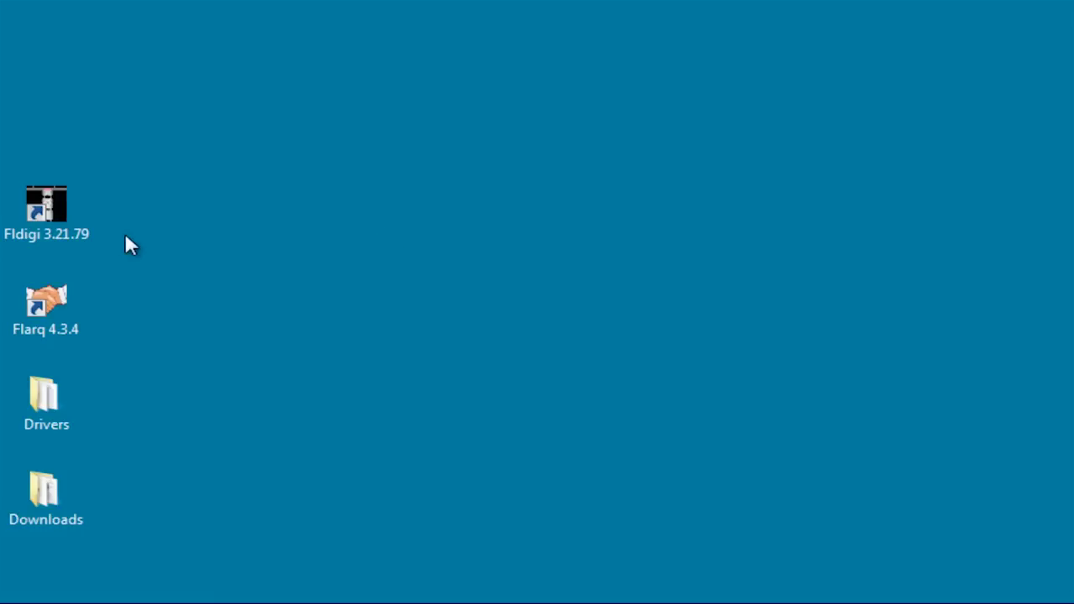
double_click(50, 222)
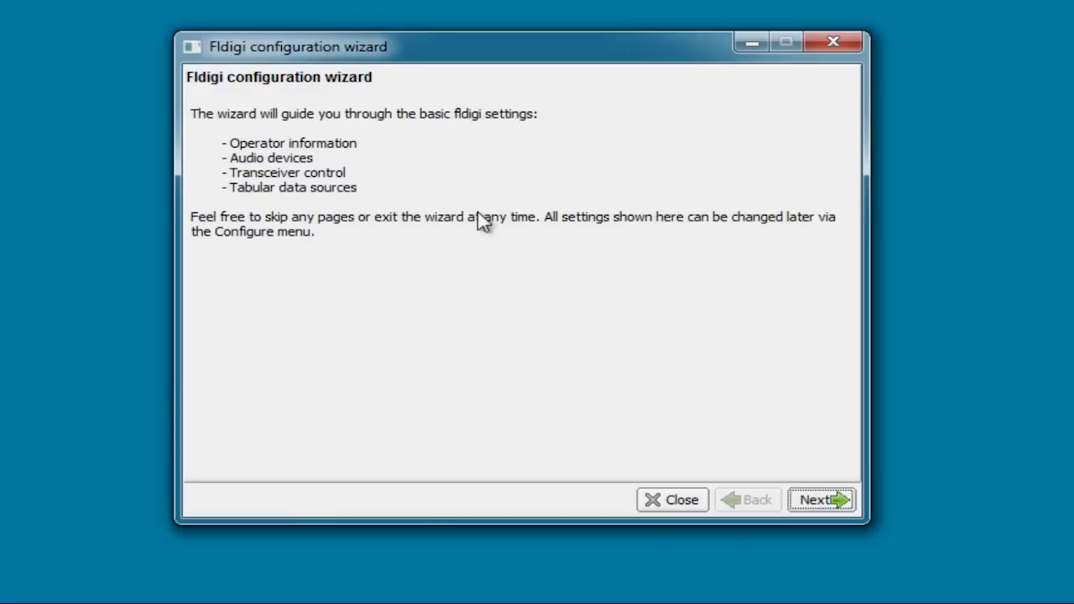
Step: Enter the station callsign, operator name, QTH, locator and antenna 5-BTV in the wizard
left_click(839, 502)
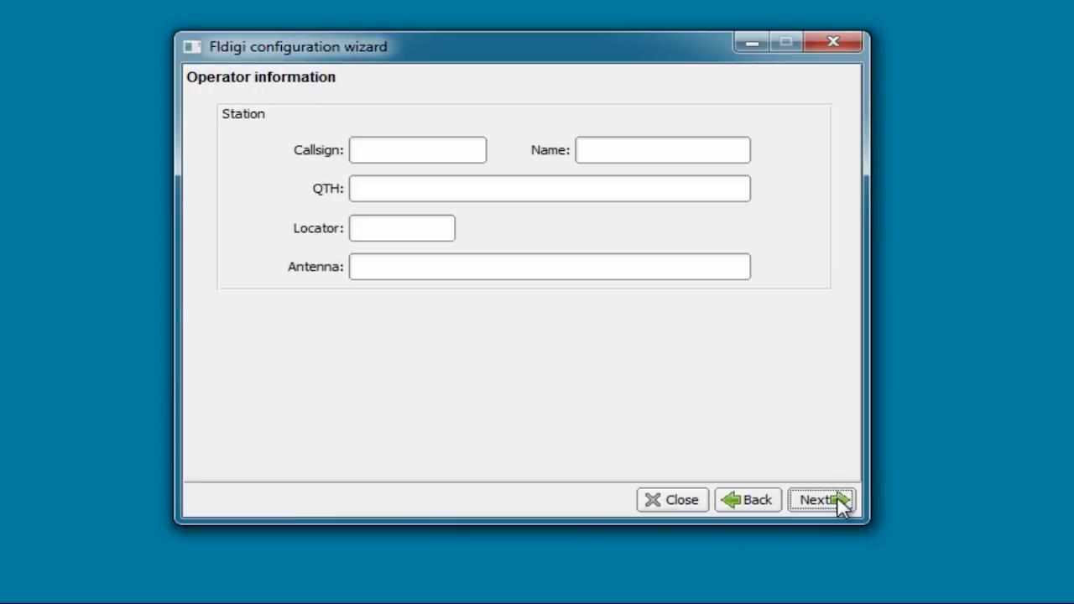
left_click(442, 148)
type("N3JF")
key("Tab")
type("Julia")
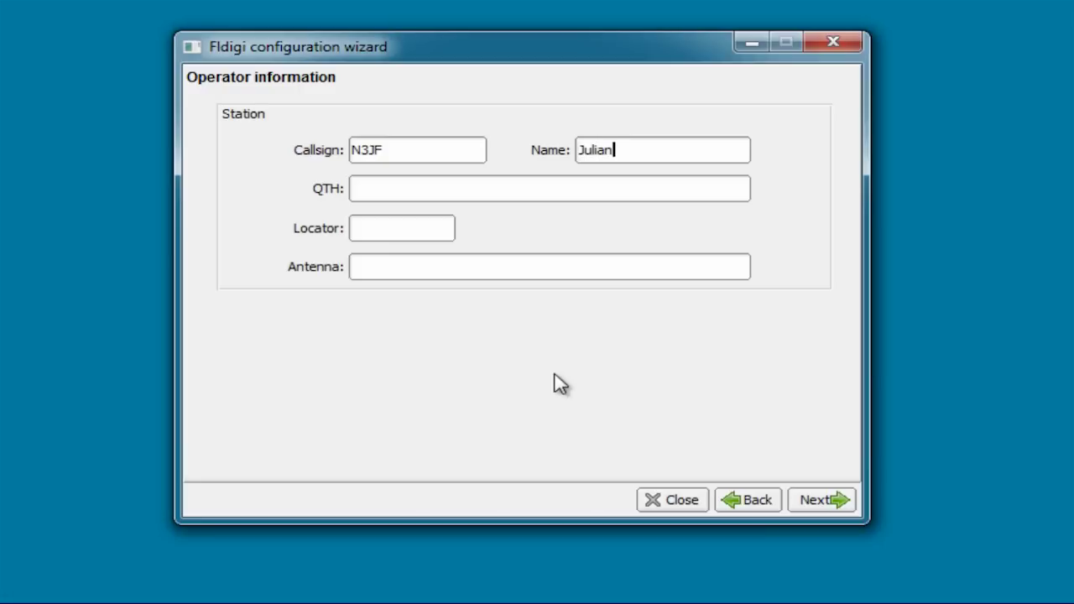
type("Aliso Viejo,")
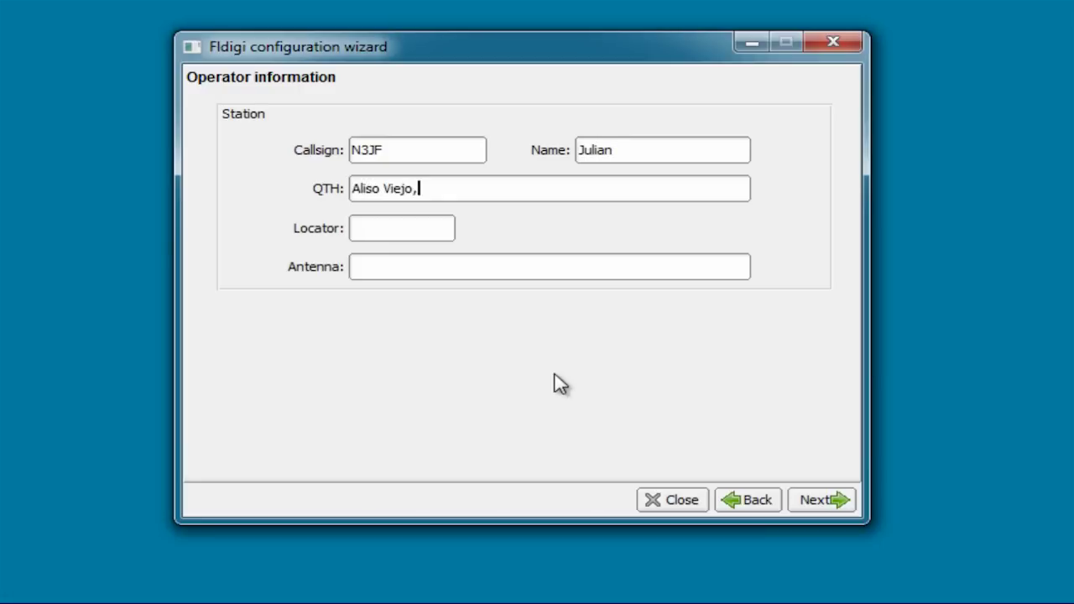
type(" CADM13dn")
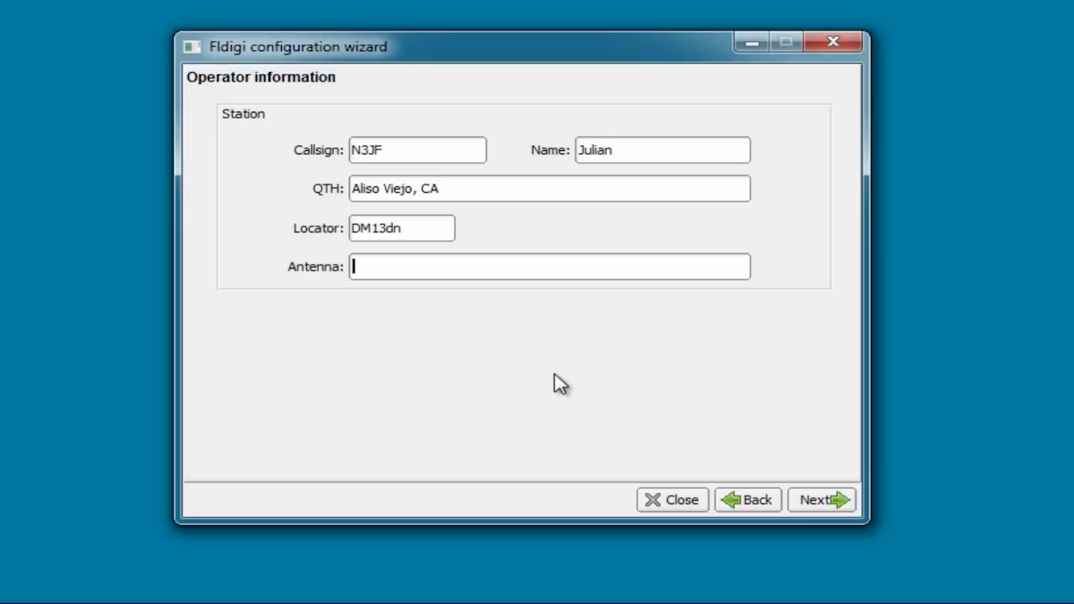
type("5-BTV")
left_click(824, 502)
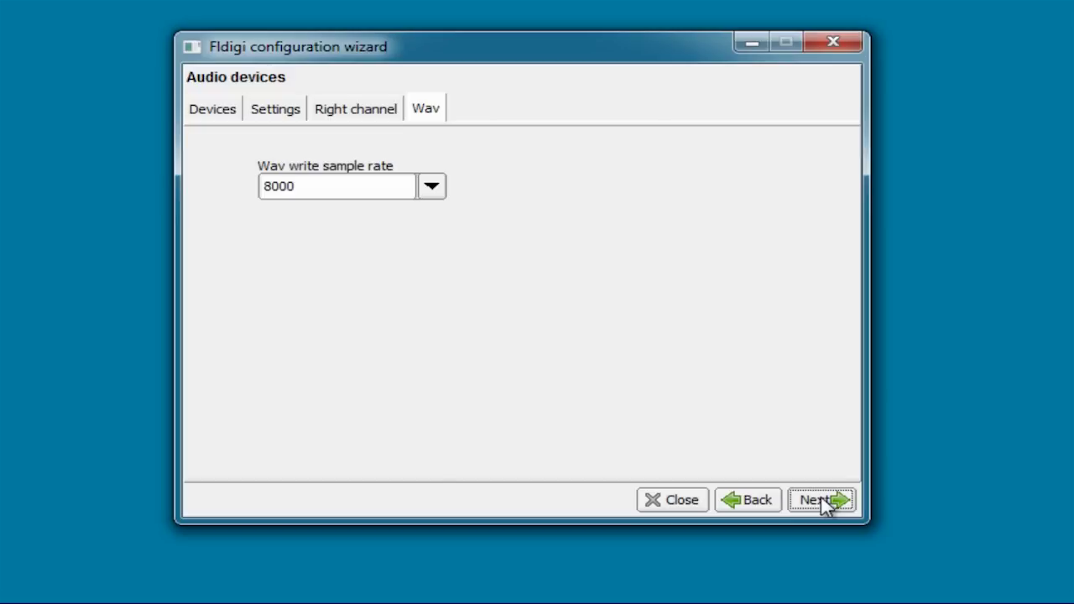
Step: Switch audio to PortAudio with Microphone (2- USB Audio CODEC ) as the capture device
left_click(214, 112)
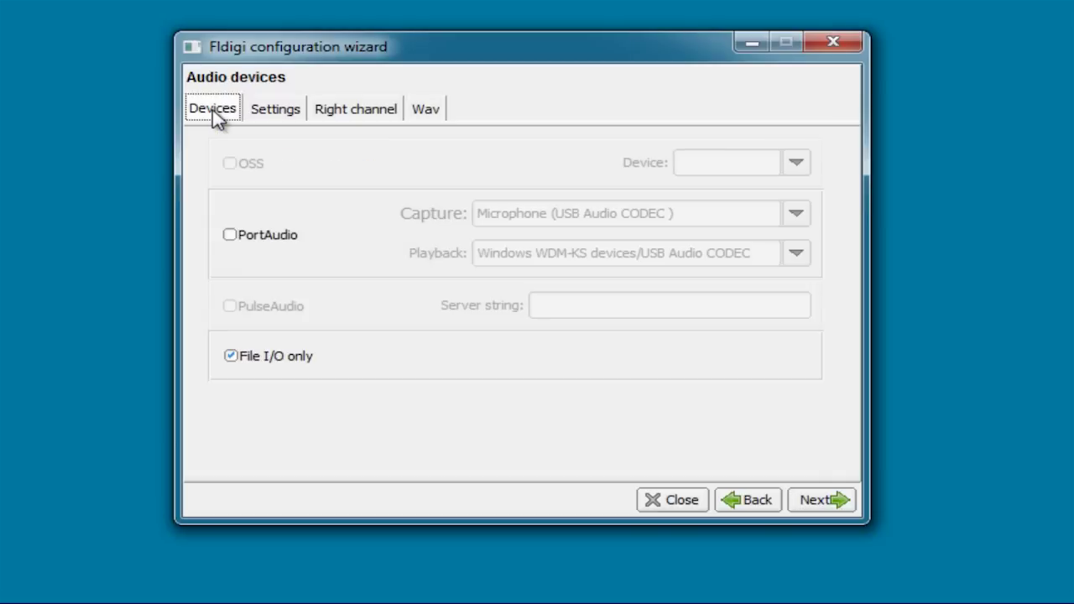
left_click(237, 235)
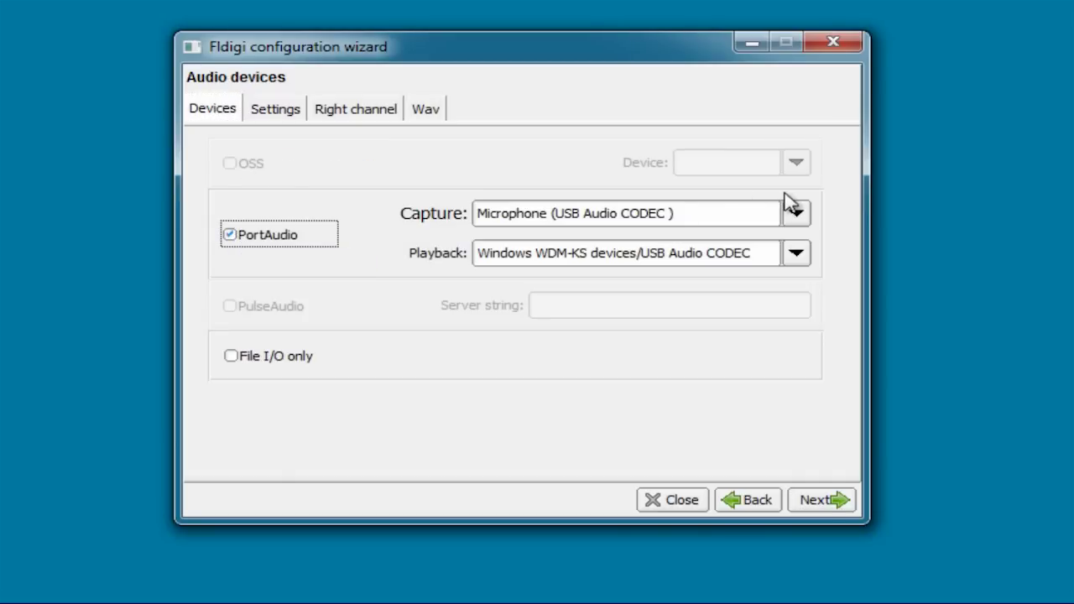
left_click(797, 214)
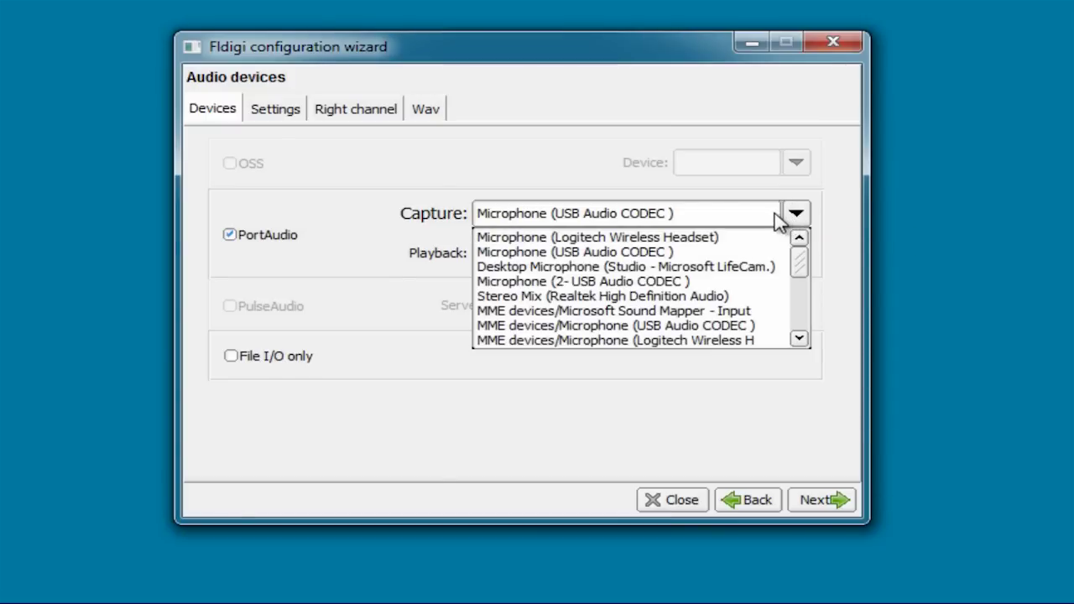
left_click(648, 284)
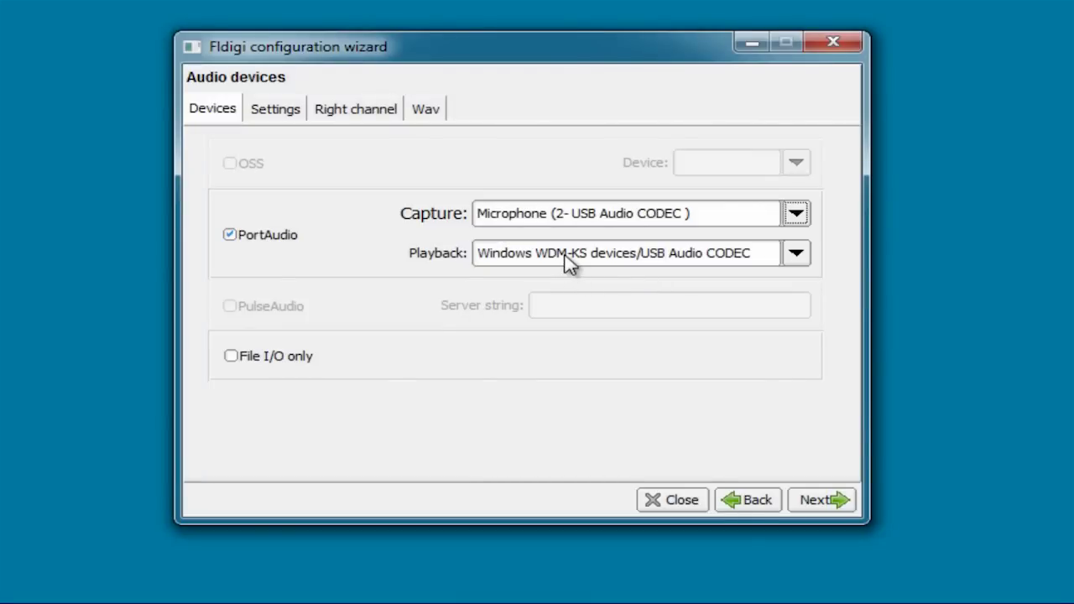
Step: Set the PortAudio playback device to Speakers (2- USB Audio CODEC )
left_click(795, 256)
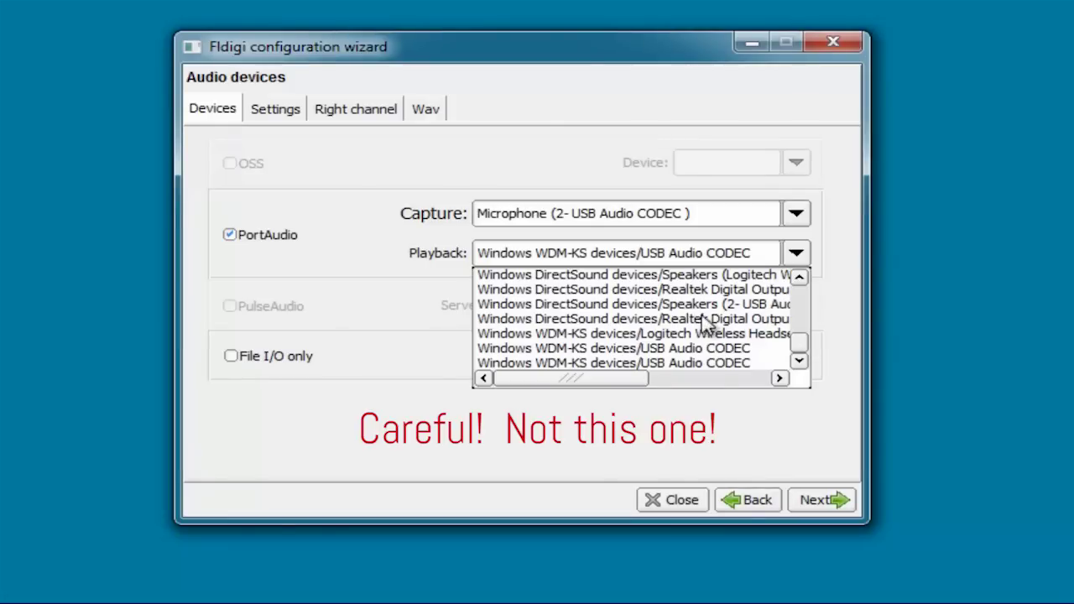
left_click(701, 305)
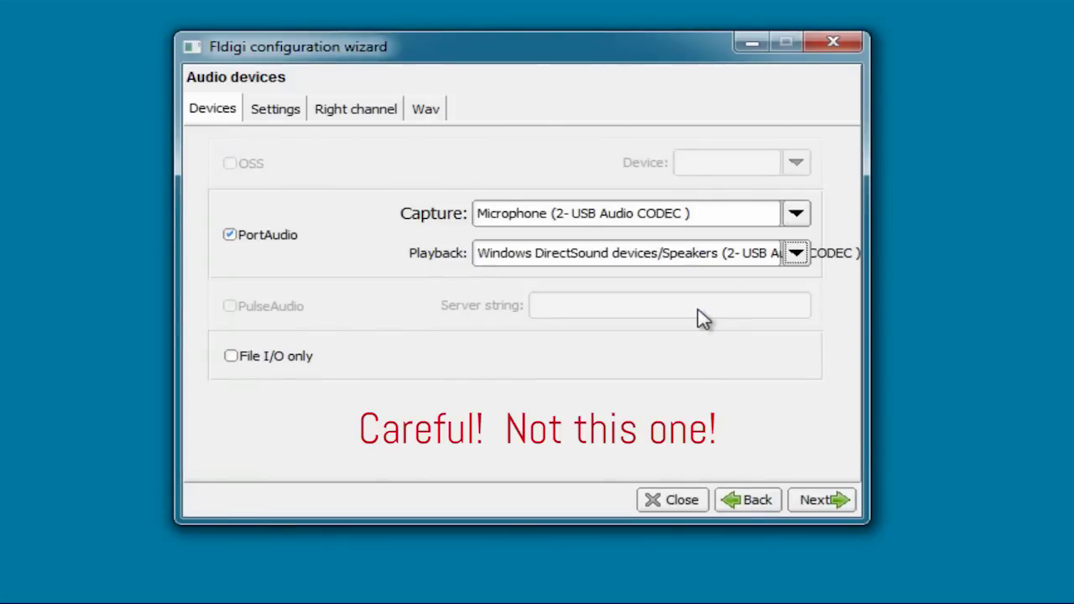
left_click(794, 253)
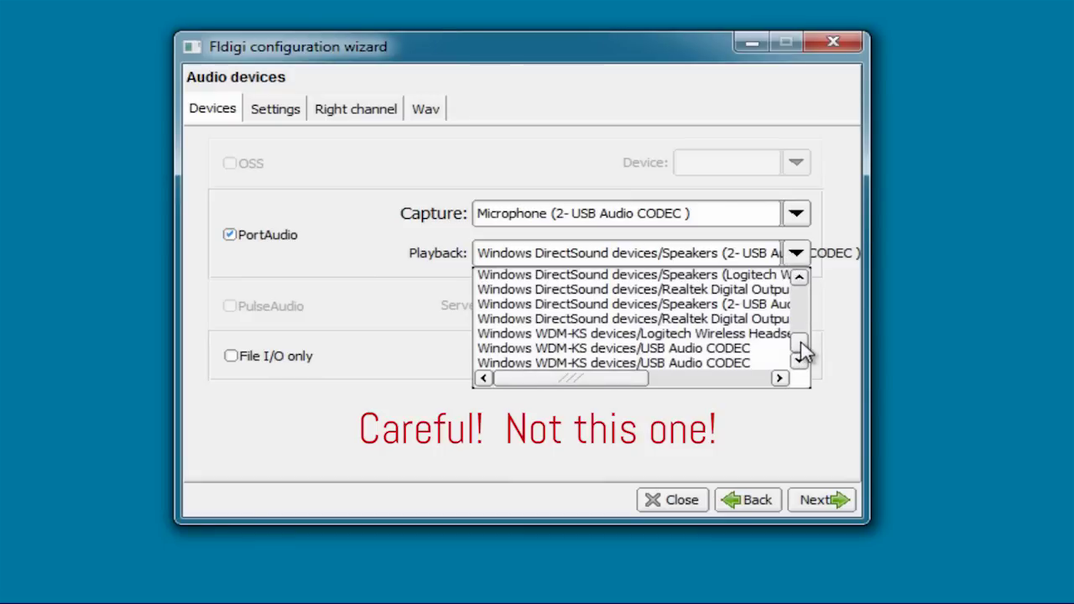
left_click_drag(800, 343, 798, 324)
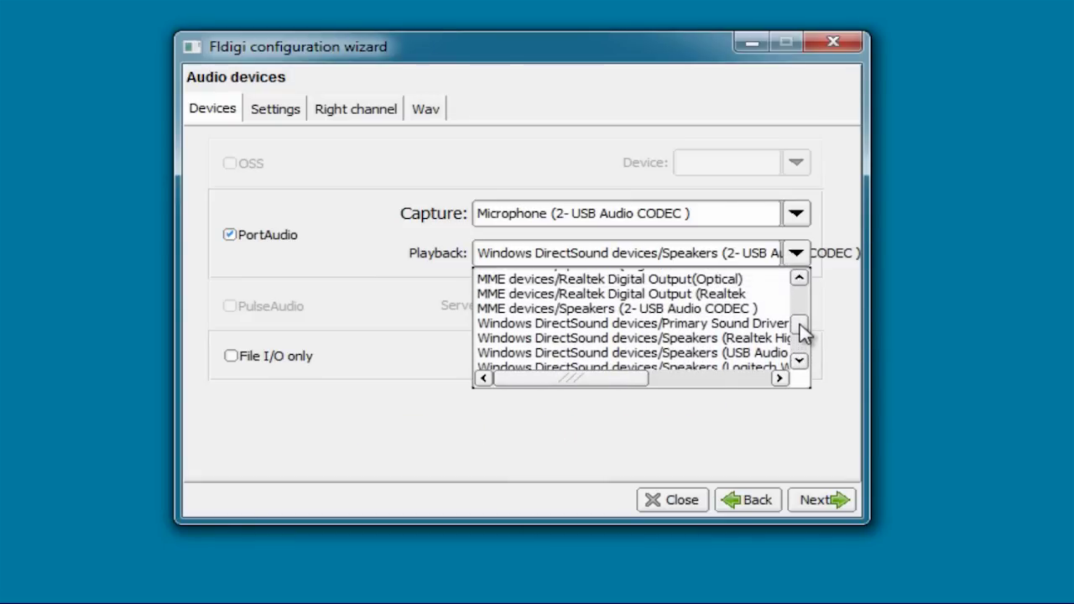
left_click(722, 310)
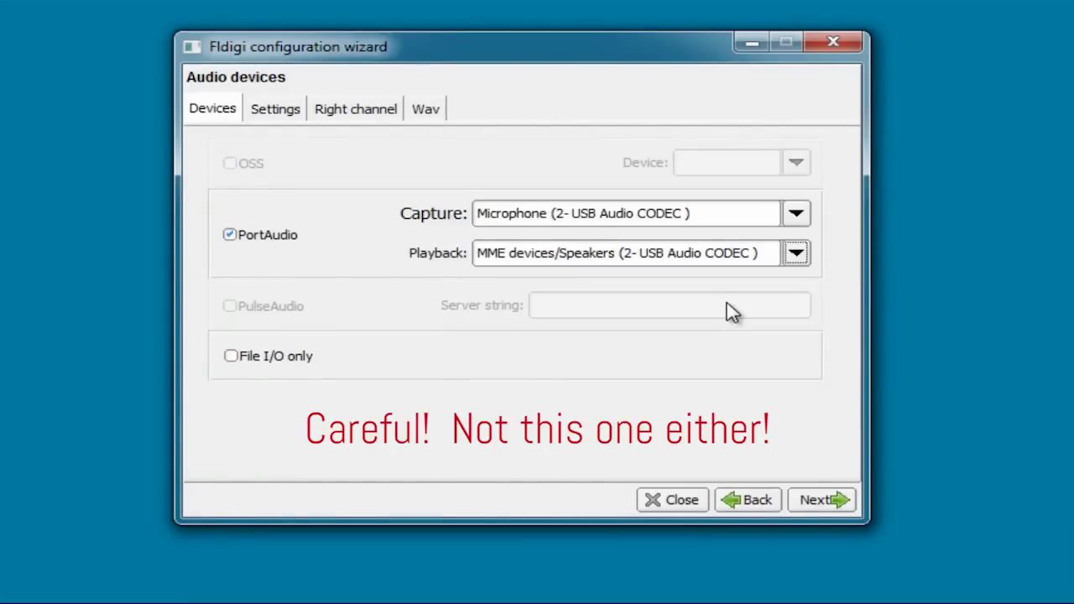
left_click(795, 254)
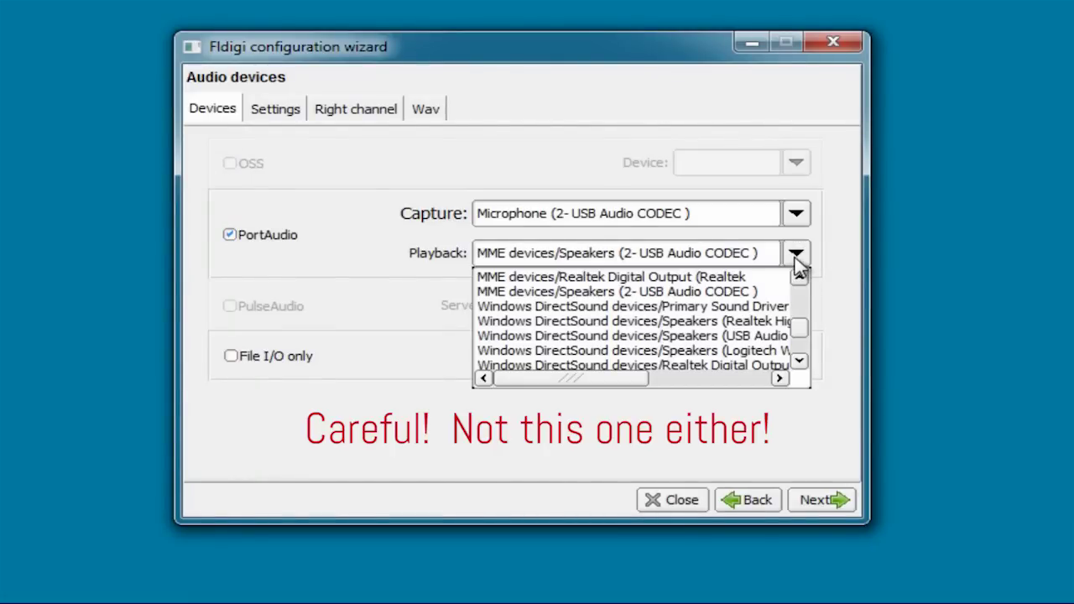
left_click_drag(809, 334, 802, 305)
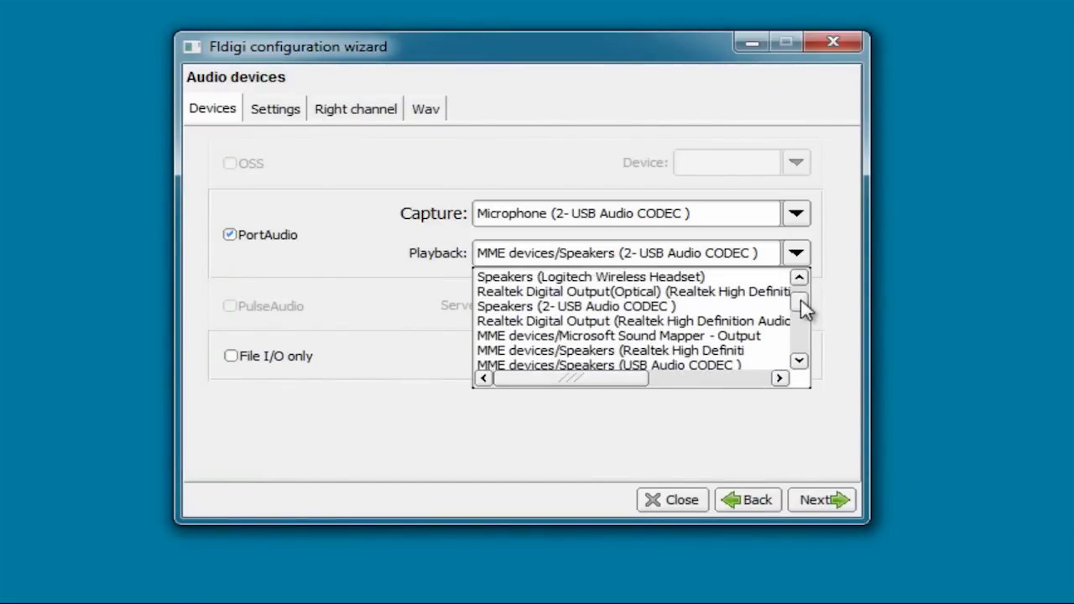
left_click(602, 307)
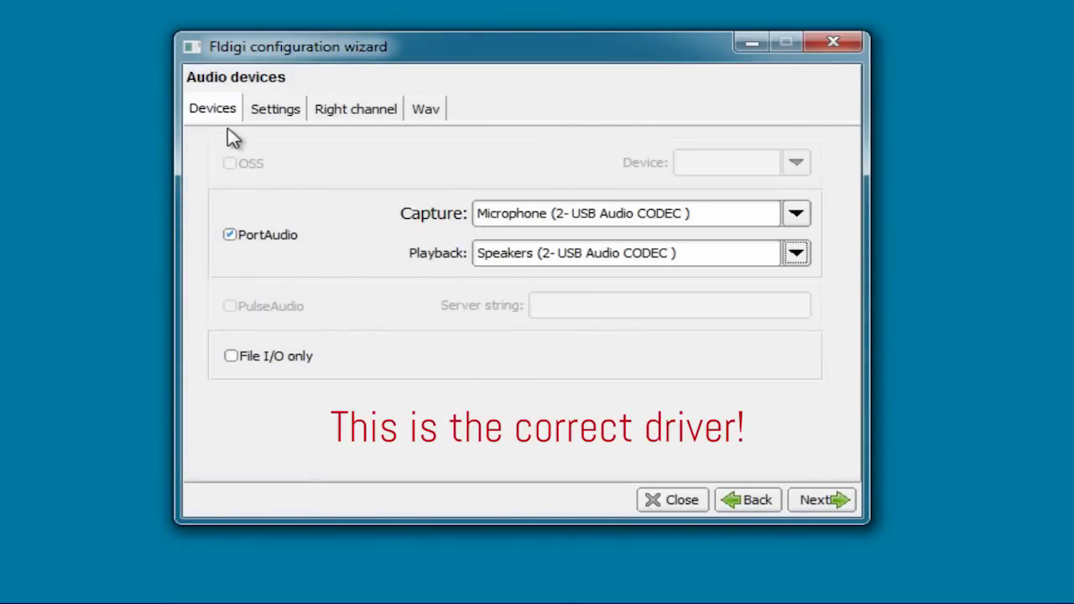
Step: Review the Settings, Right channel and Wav audio tabs, then continue to transceiver control
left_click(274, 114)
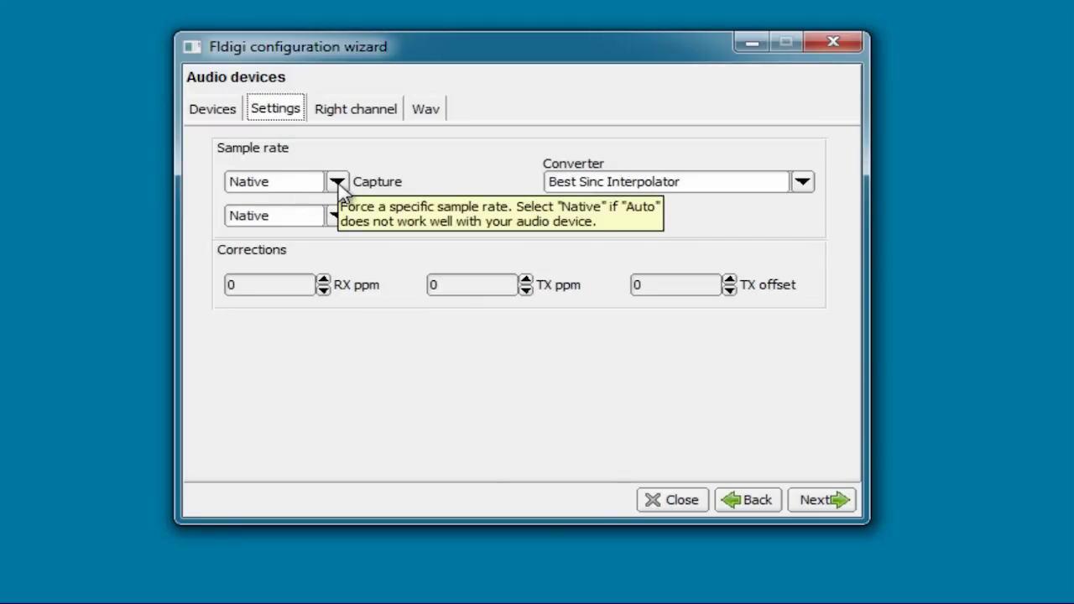
left_click(331, 118)
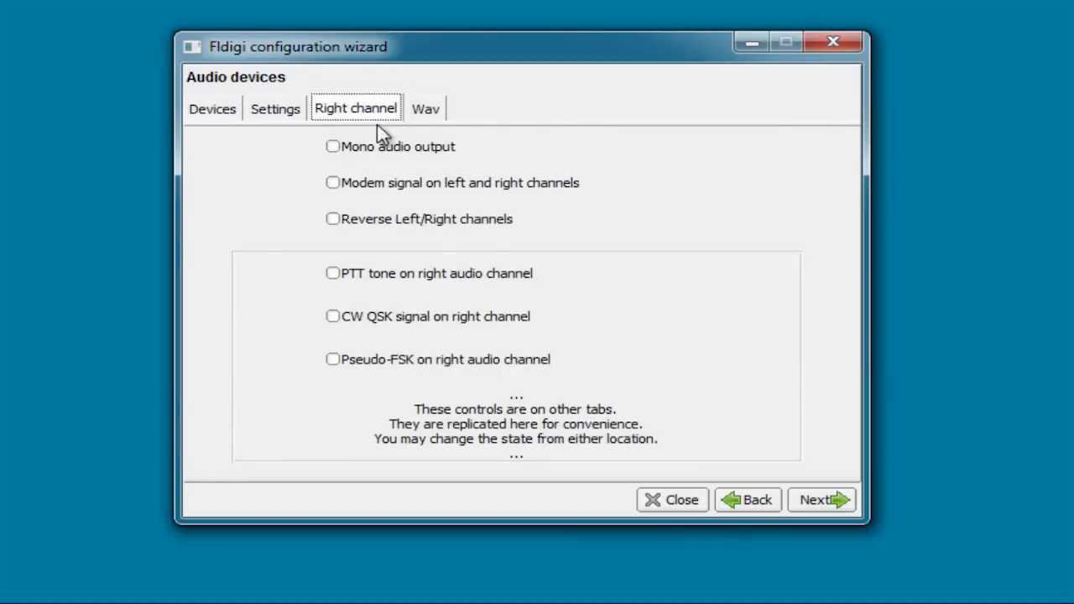
left_click(426, 115)
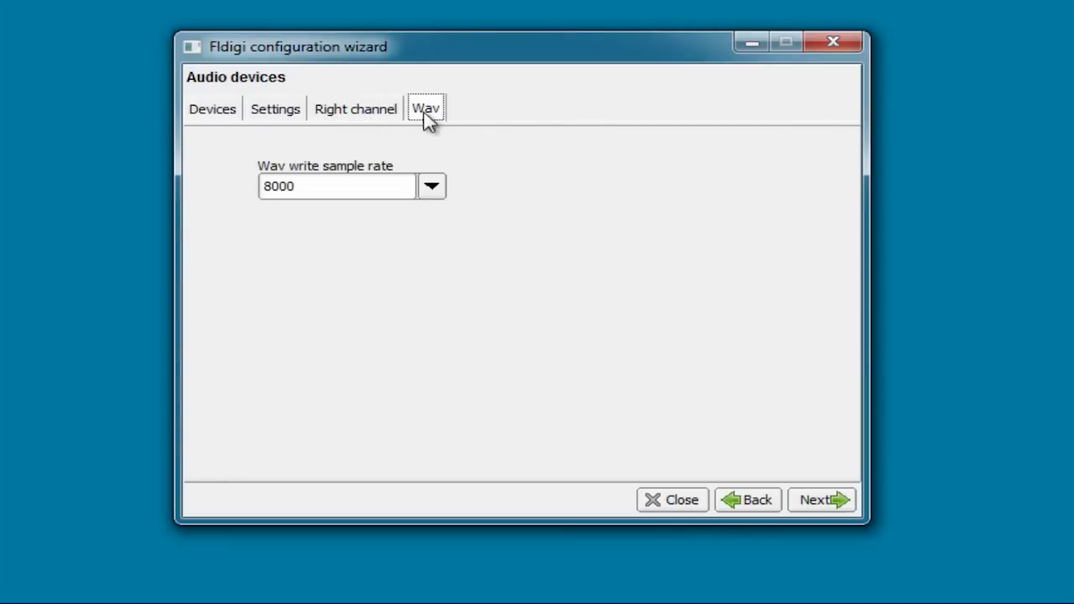
left_click(822, 500)
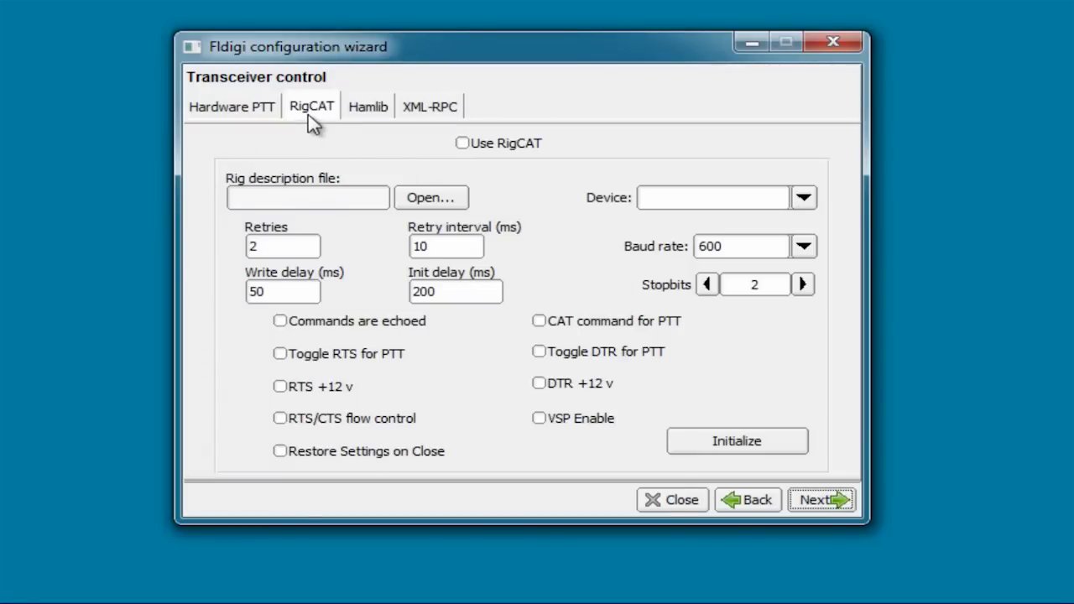
Step: Enable Hamlib rig control and select Icom IC-7200 (Beta) as the rig
left_click(369, 109)
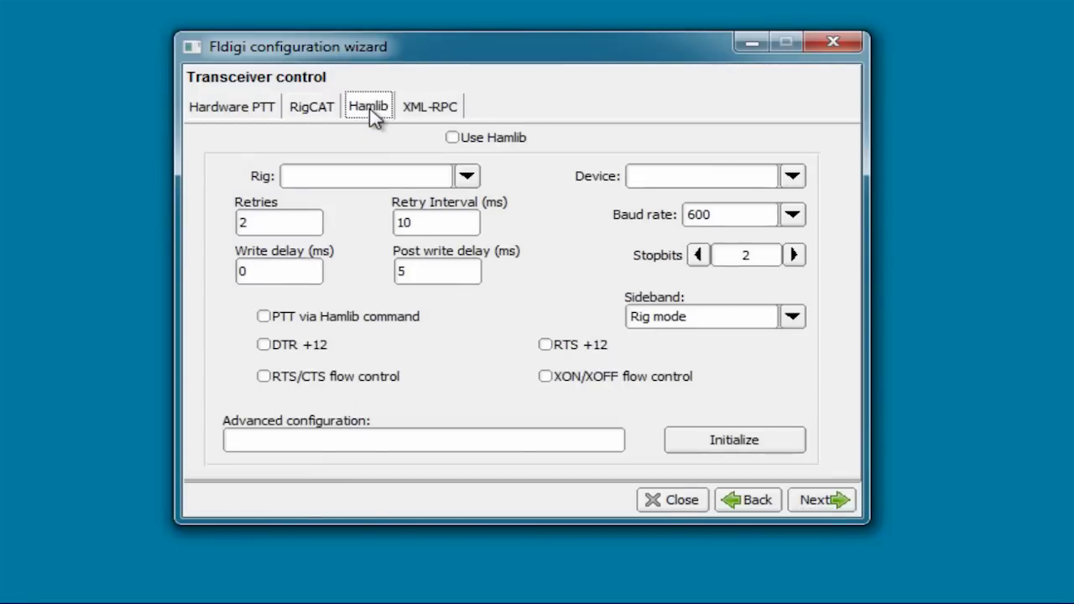
left_click(452, 138)
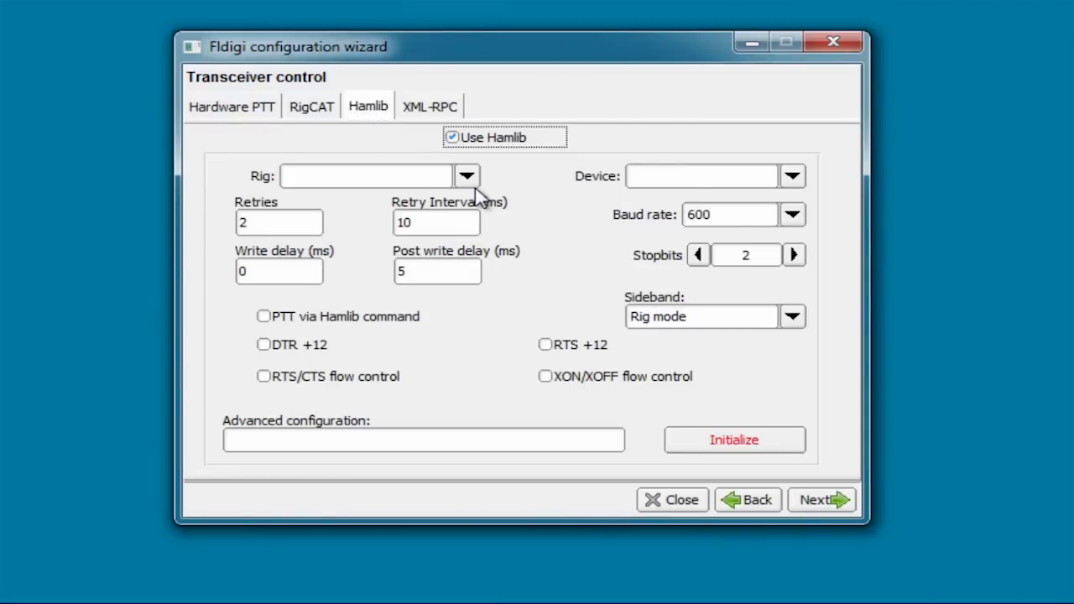
left_click(467, 177)
left_click_drag(468, 287, 468, 287)
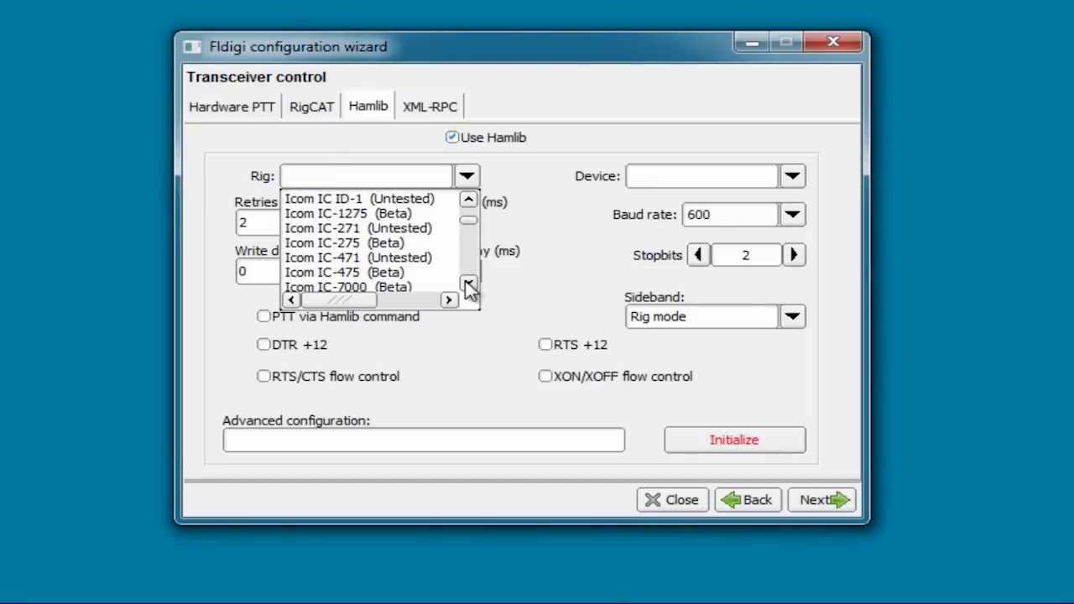
scroll(411, 277, "down", 6)
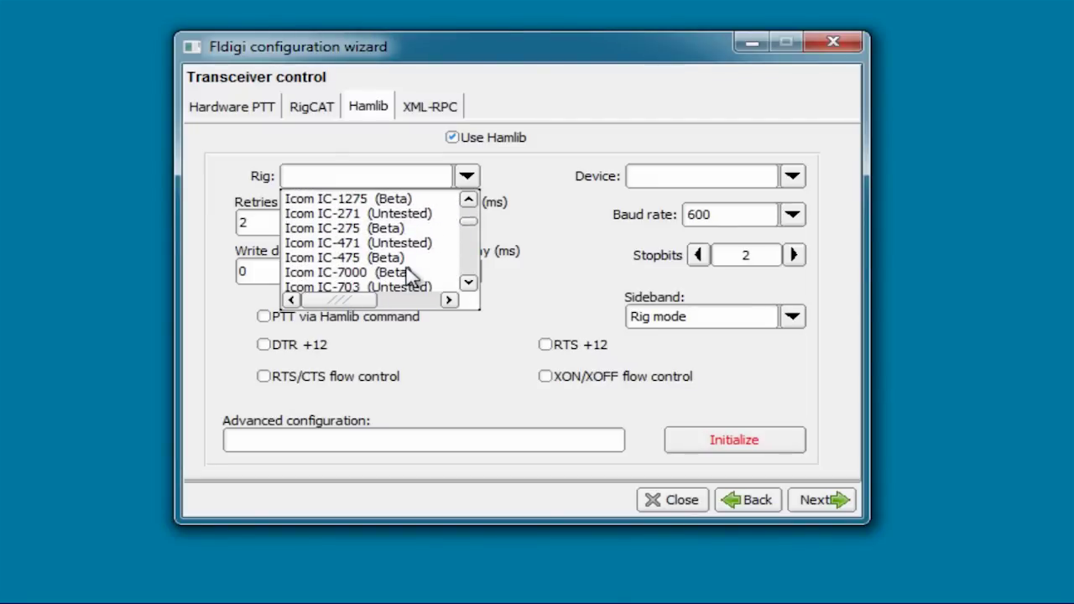
scroll(411, 277, "down", 1)
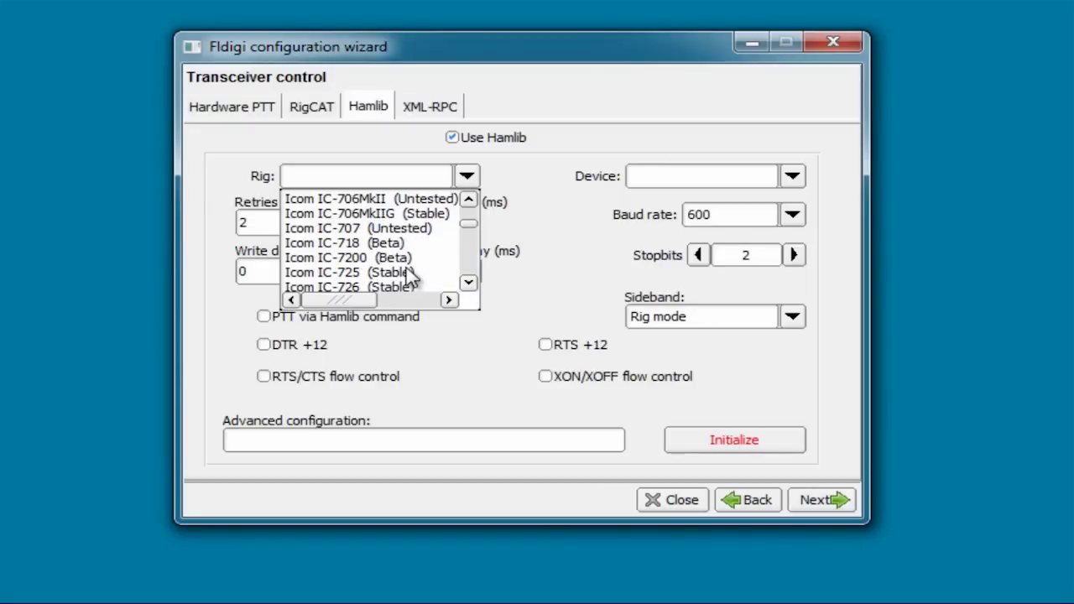
scroll(411, 276, "down", 1)
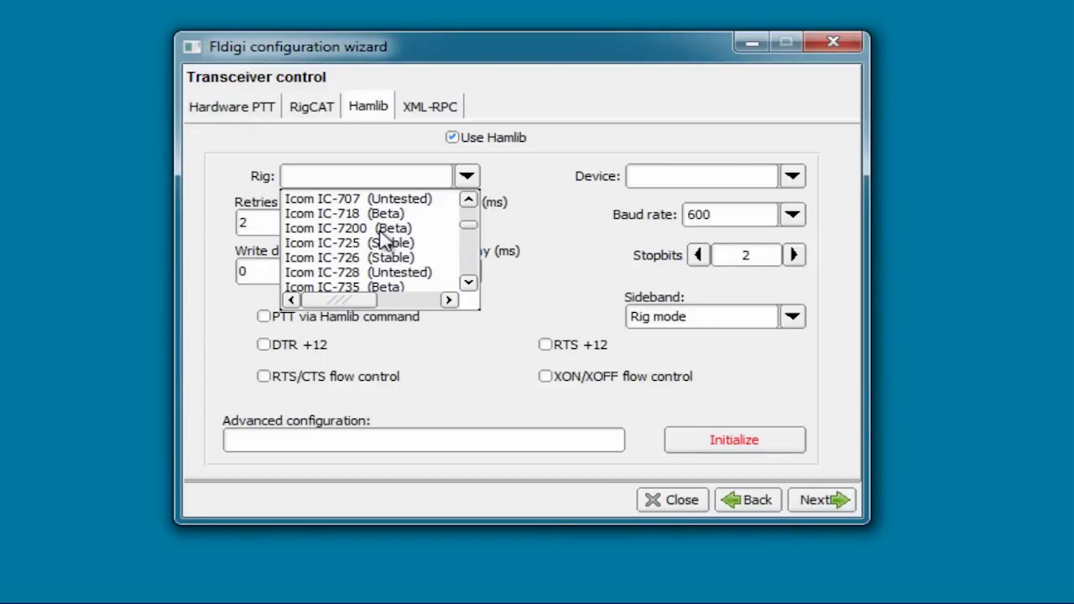
left_click(382, 234)
left_click(381, 239)
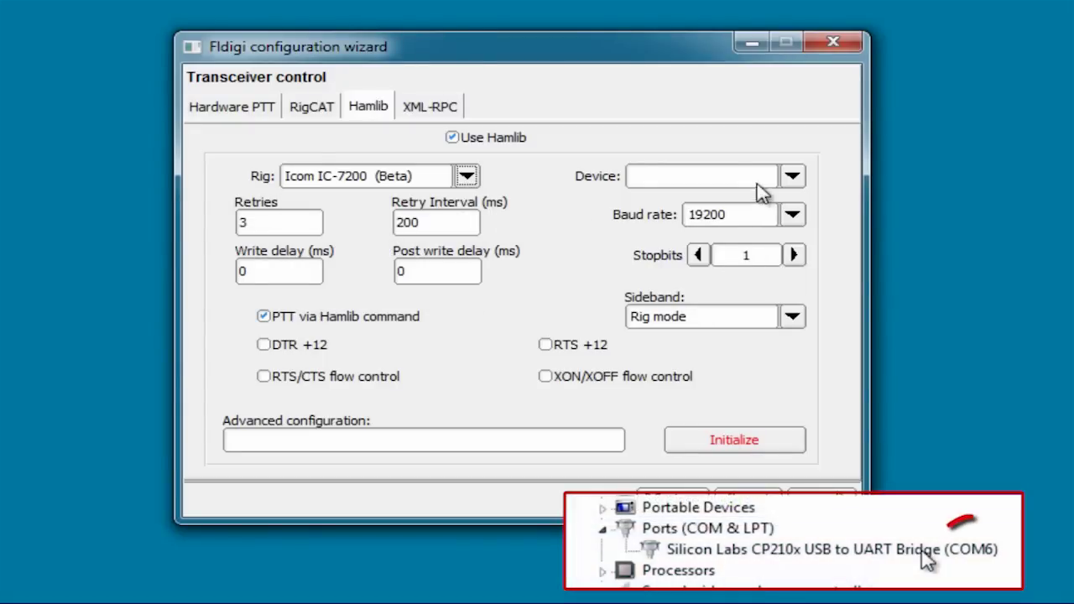
Step: Set the rig port to COM6 and initialize the Hamlib connection
left_click(790, 177)
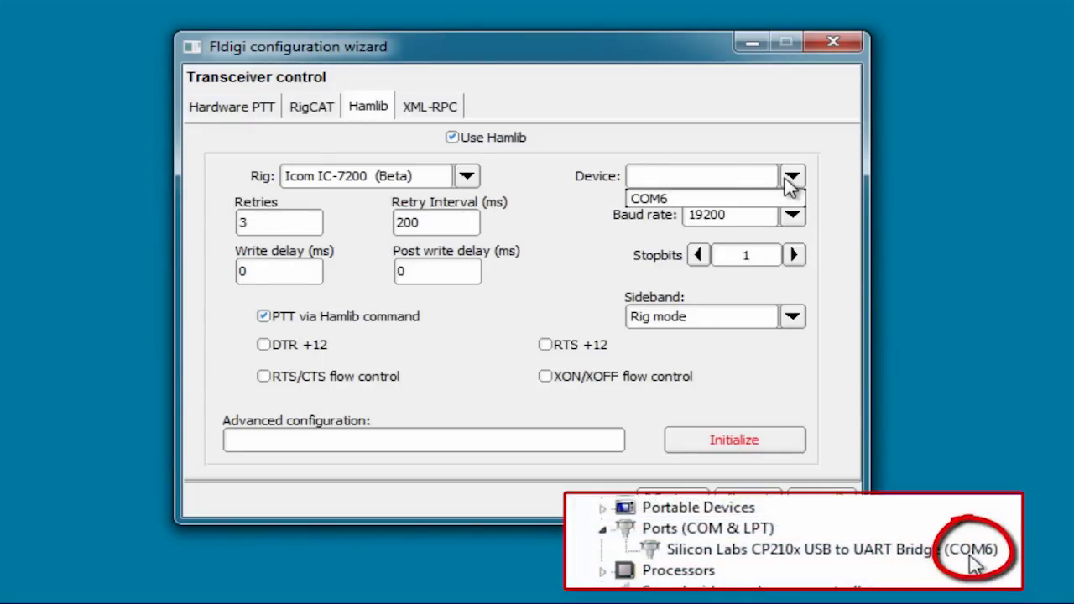
left_click(664, 199)
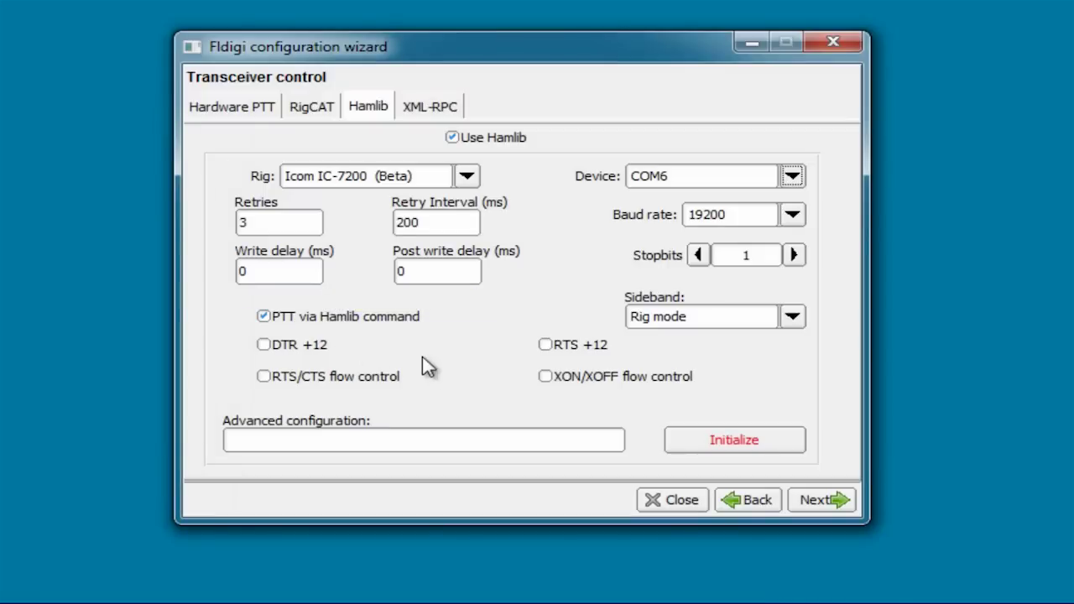
left_click(723, 445)
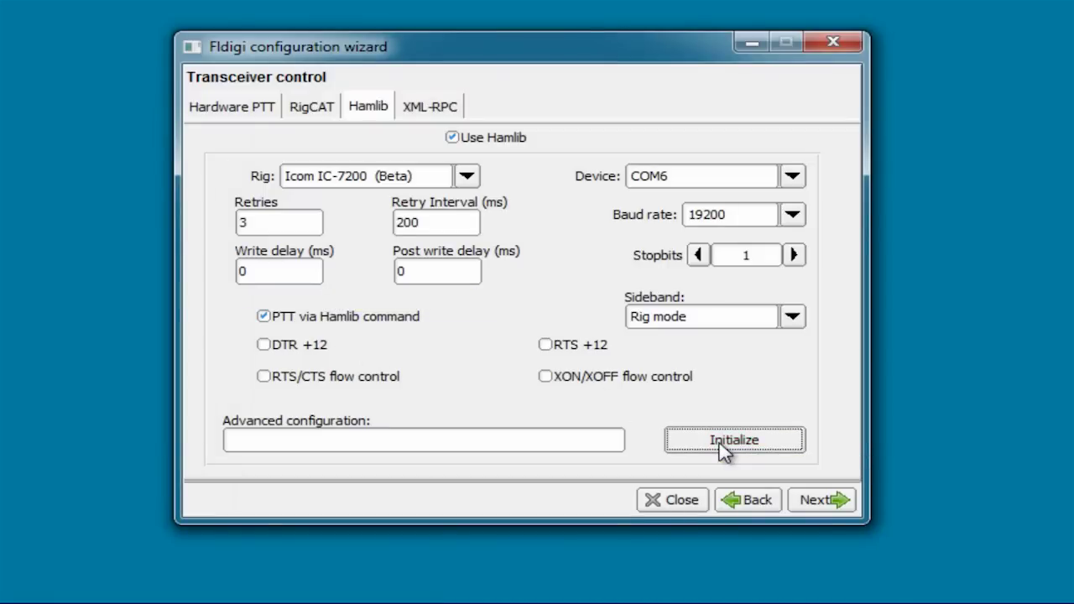
left_click(818, 503)
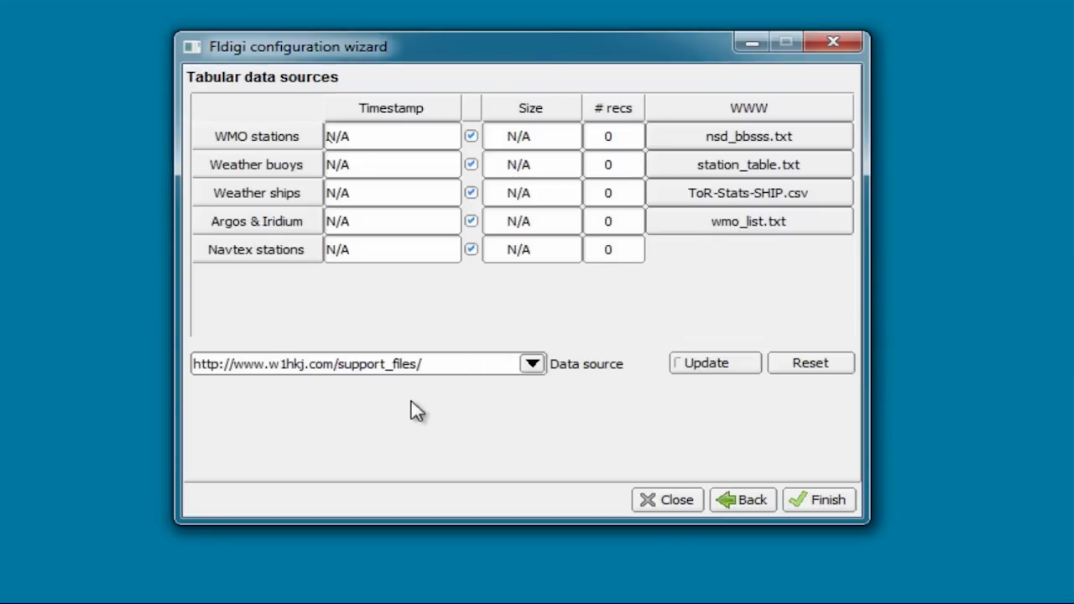
Step: Finish the wizard and tune the dial up and back to 7070.000 to confirm rig control
left_click(820, 500)
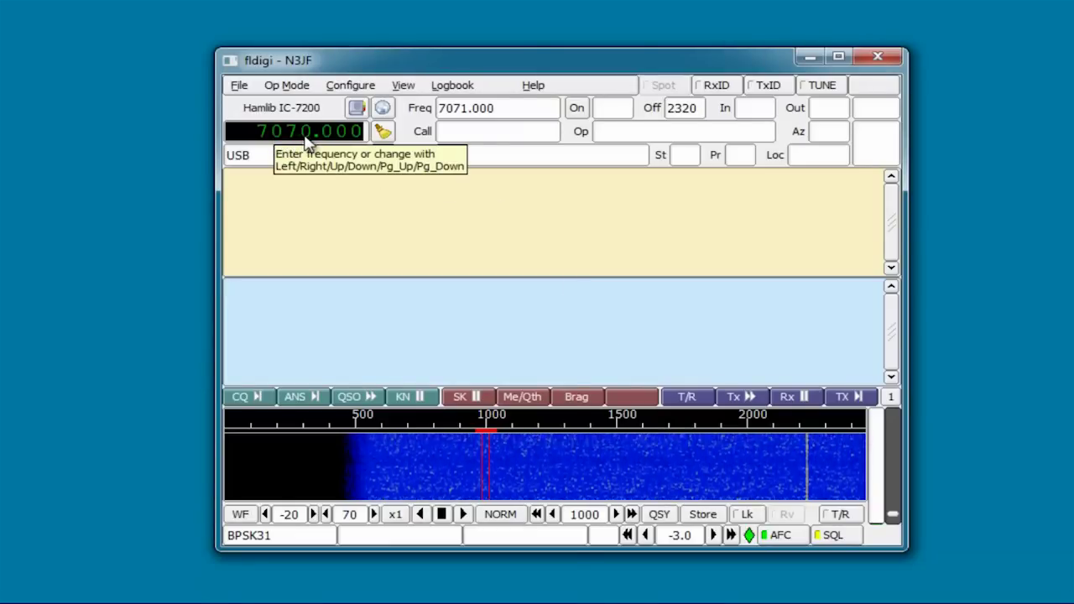
scroll(307, 141, "up", 1)
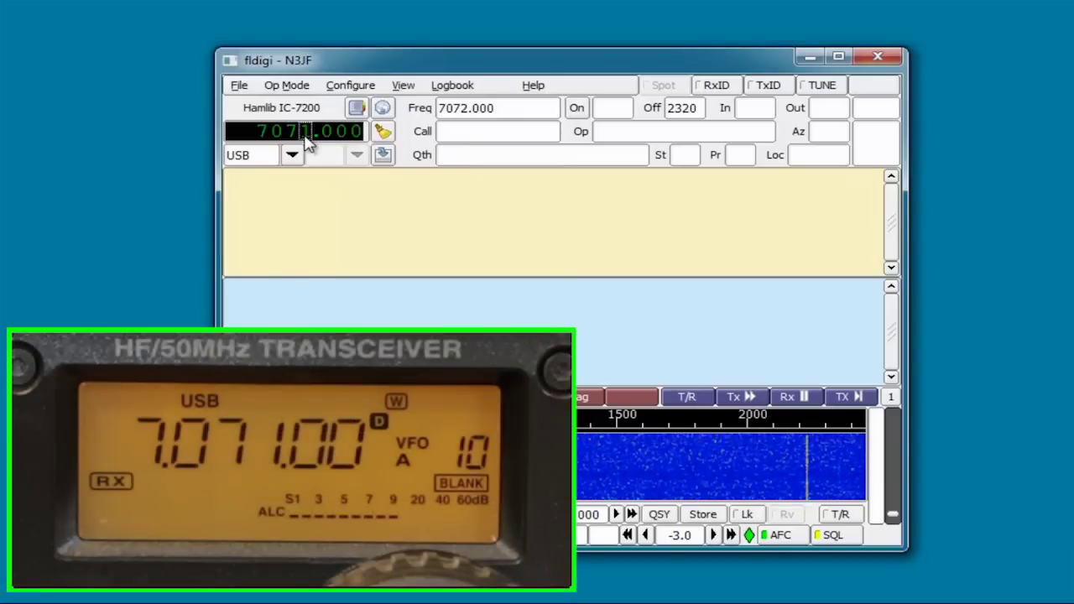
scroll(307, 140, "up", 1)
scroll(307, 141, "up", 1)
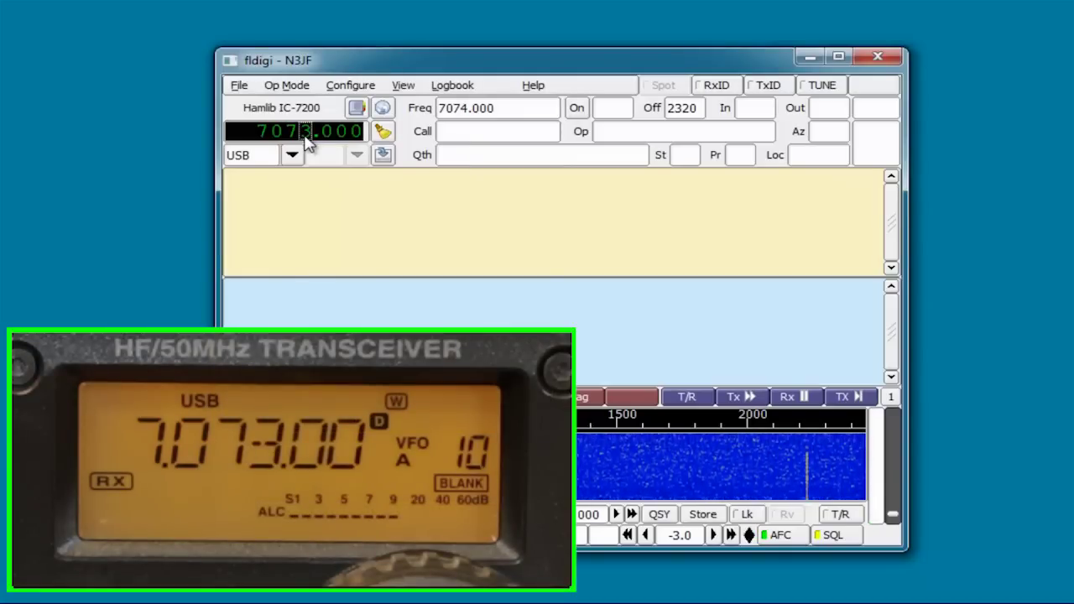
scroll(307, 141, "down", 1)
scroll(307, 141, "down", 1)
scroll(307, 141, "down", 1)
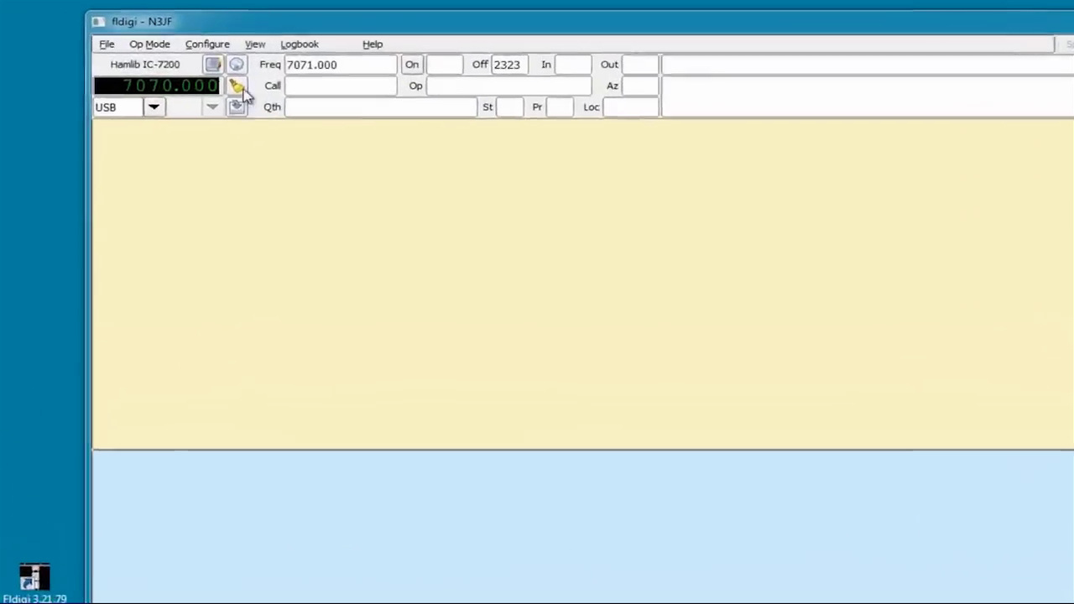
Step: Choose QRZ.com as the callsign lookup database and begin entering the QRZ.com user name
left_click(198, 46)
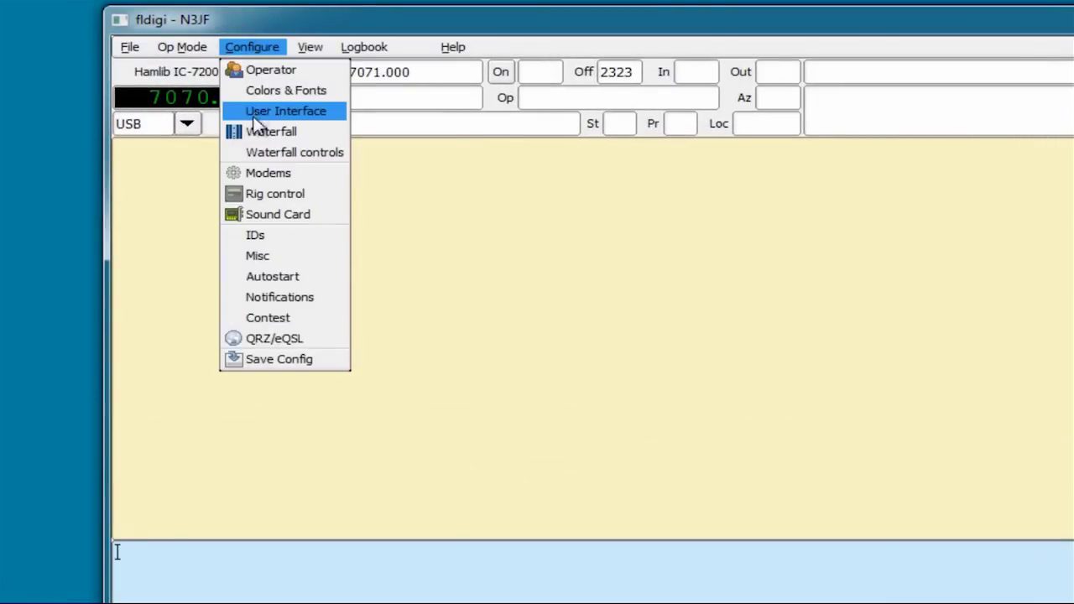
left_click(275, 194)
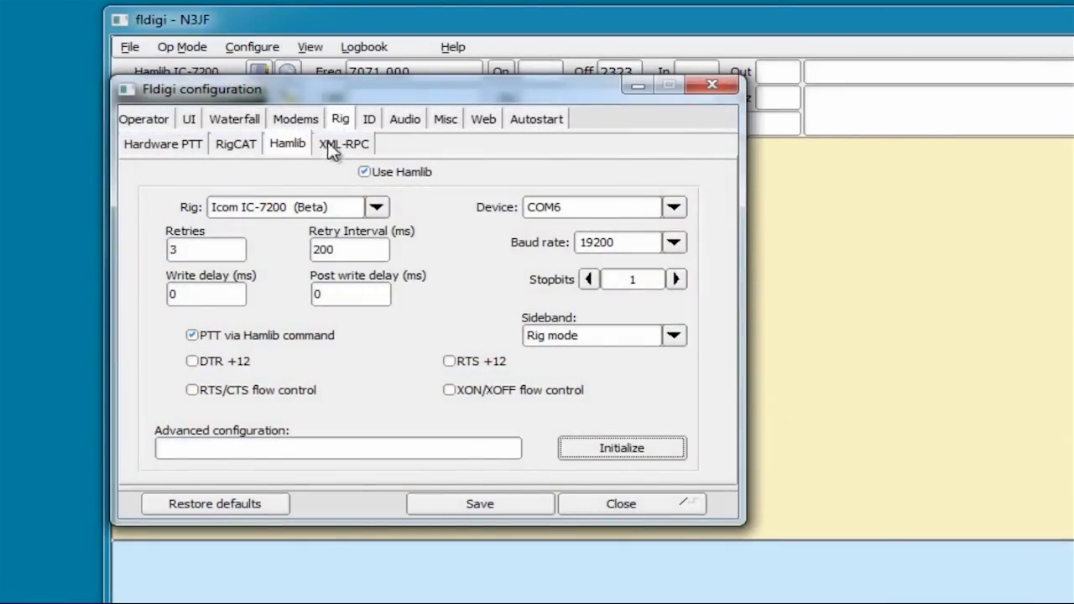
left_click(482, 122)
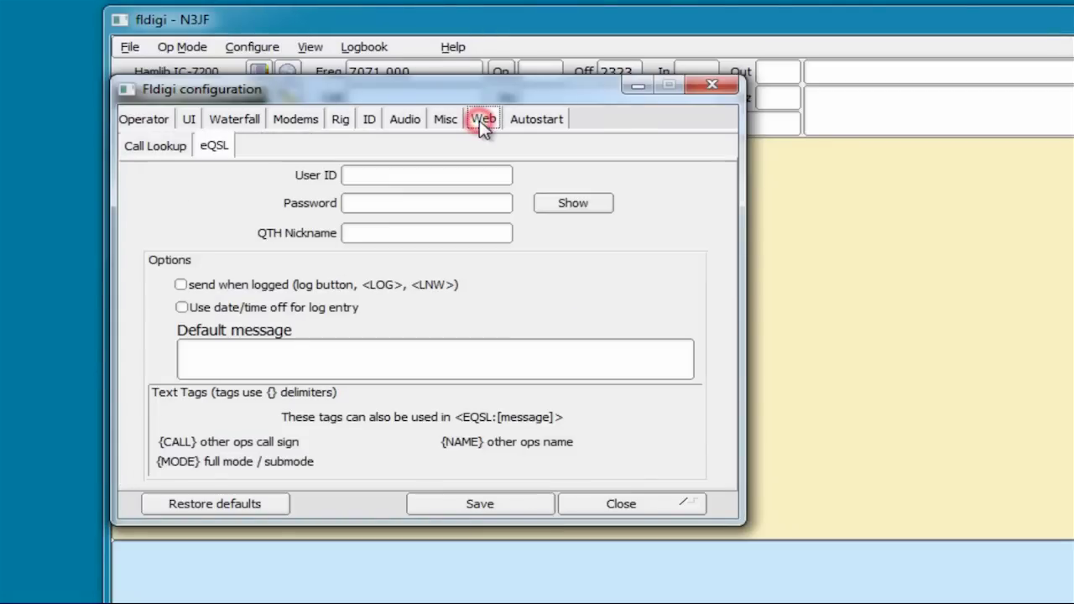
left_click(159, 146)
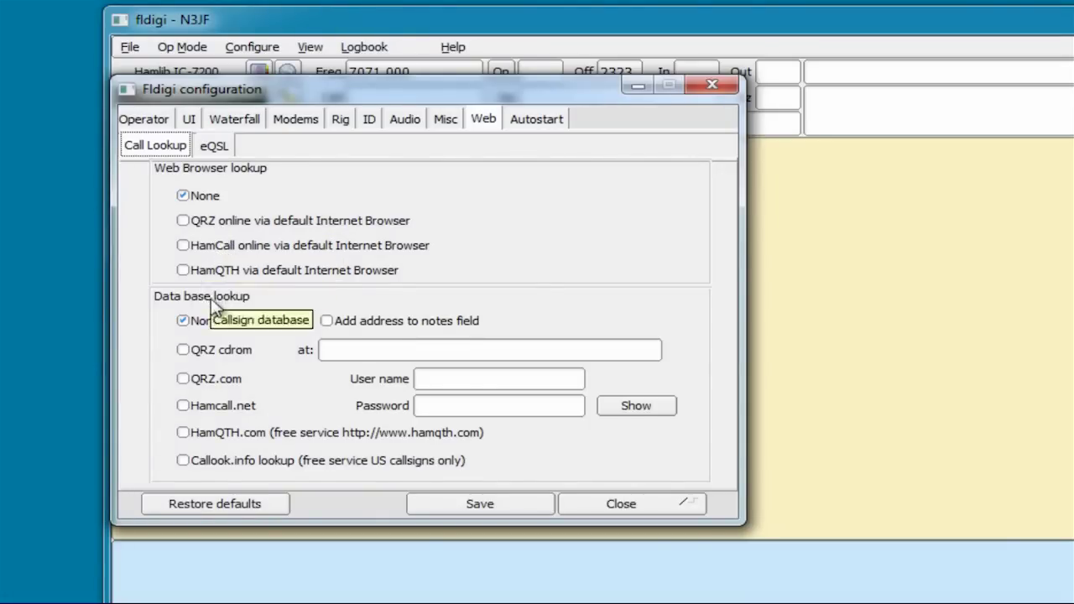
left_click(182, 379)
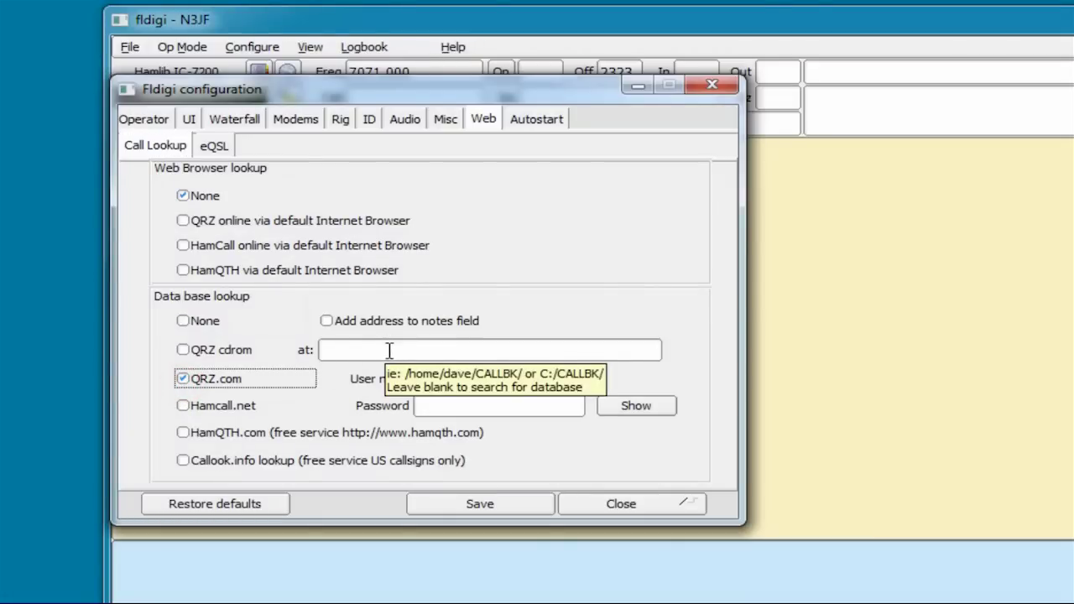
left_click(475, 377)
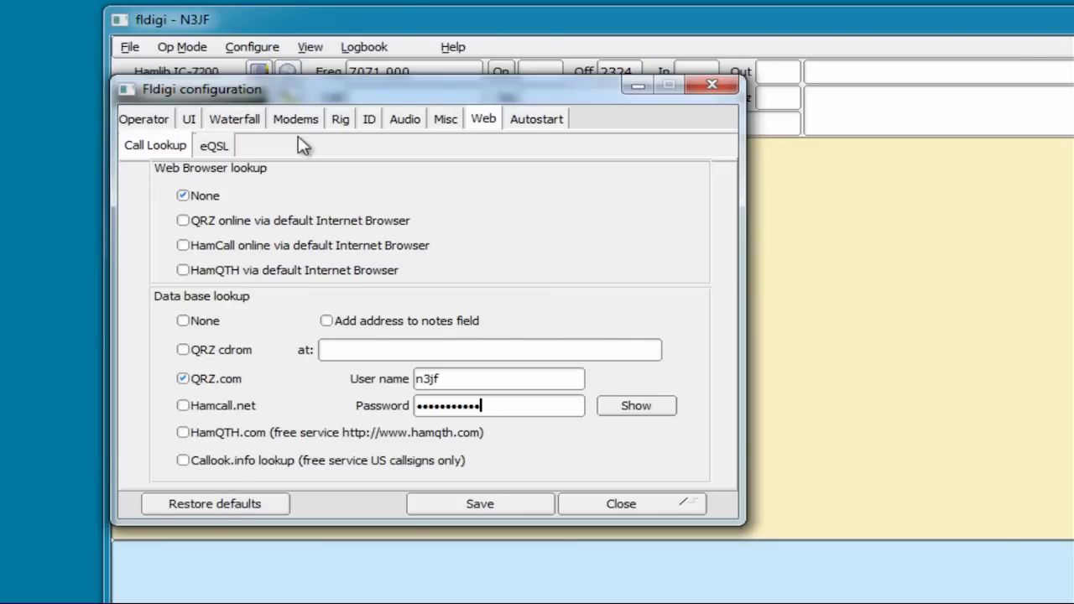
Step: Enter the eQSL user ID and password, save them, and close the configuration dialog
left_click(220, 147)
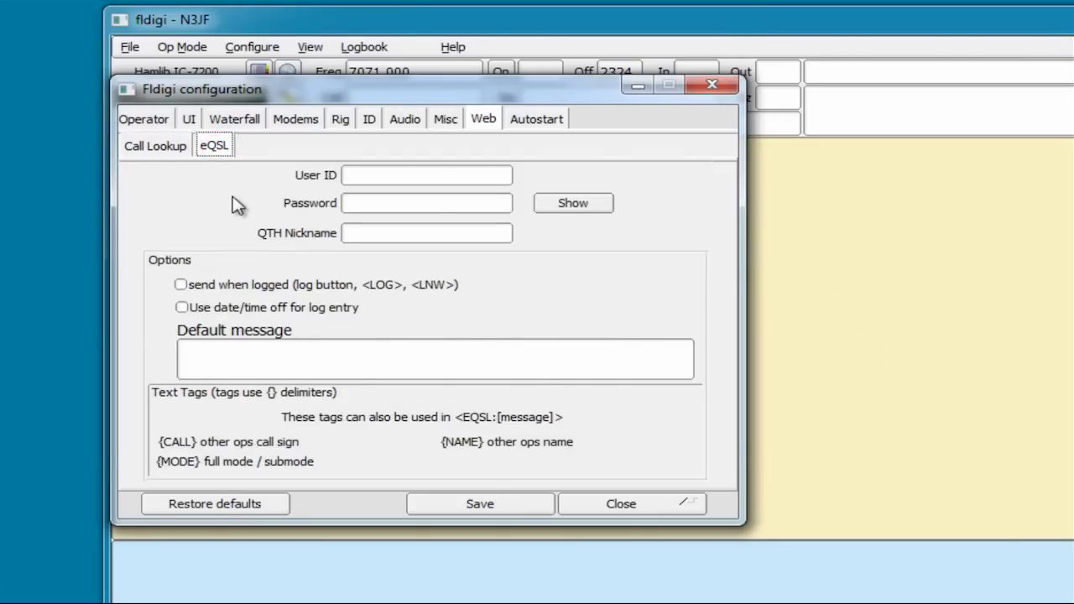
left_click(364, 175)
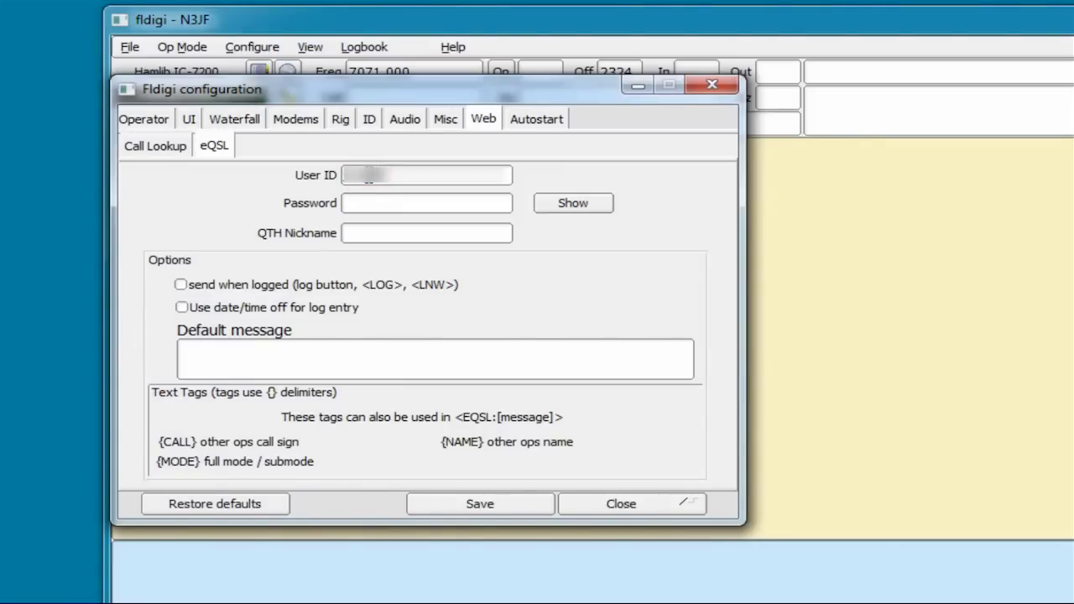
key("Tab")
type("••••••")
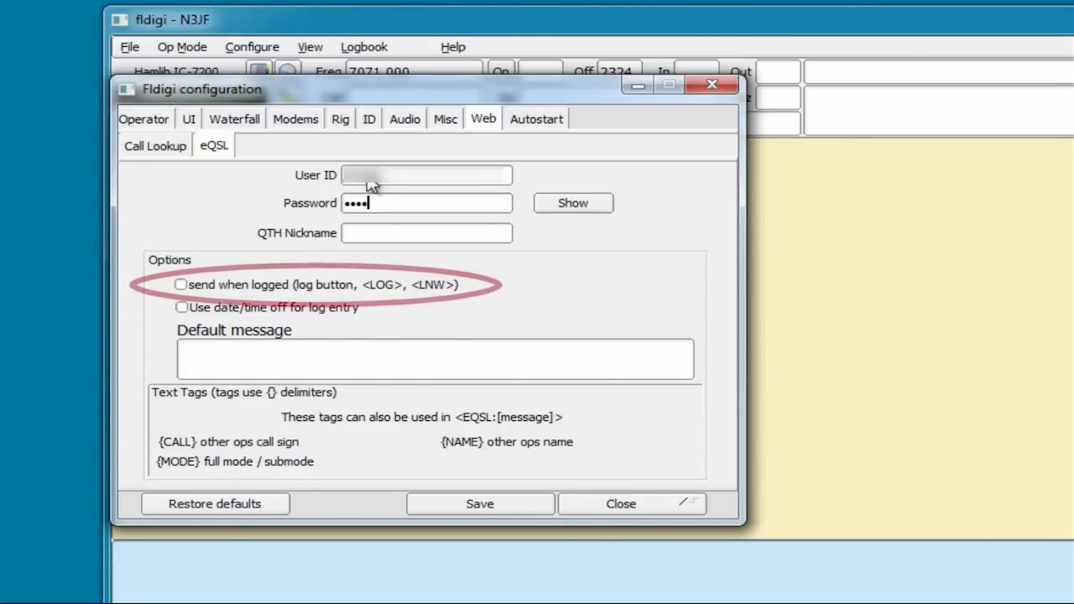
type("•••••")
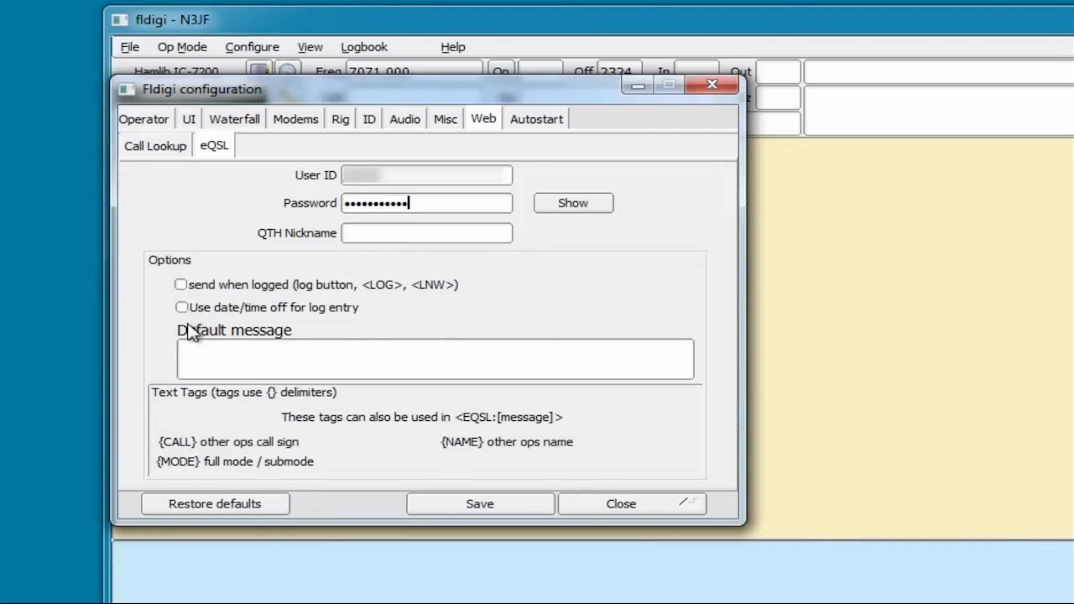
left_click(479, 507)
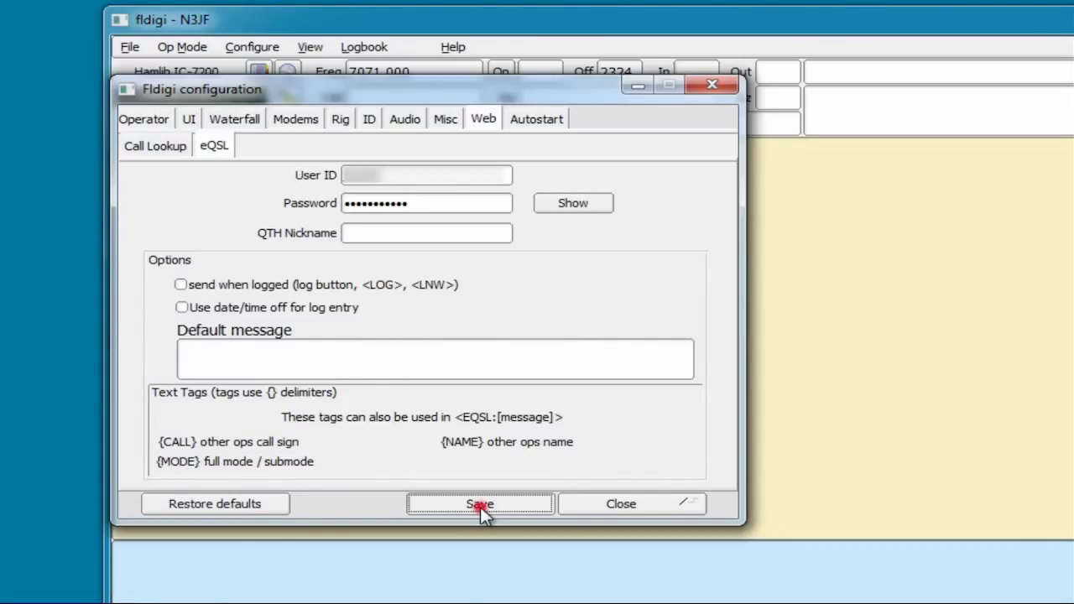
left_click(632, 504)
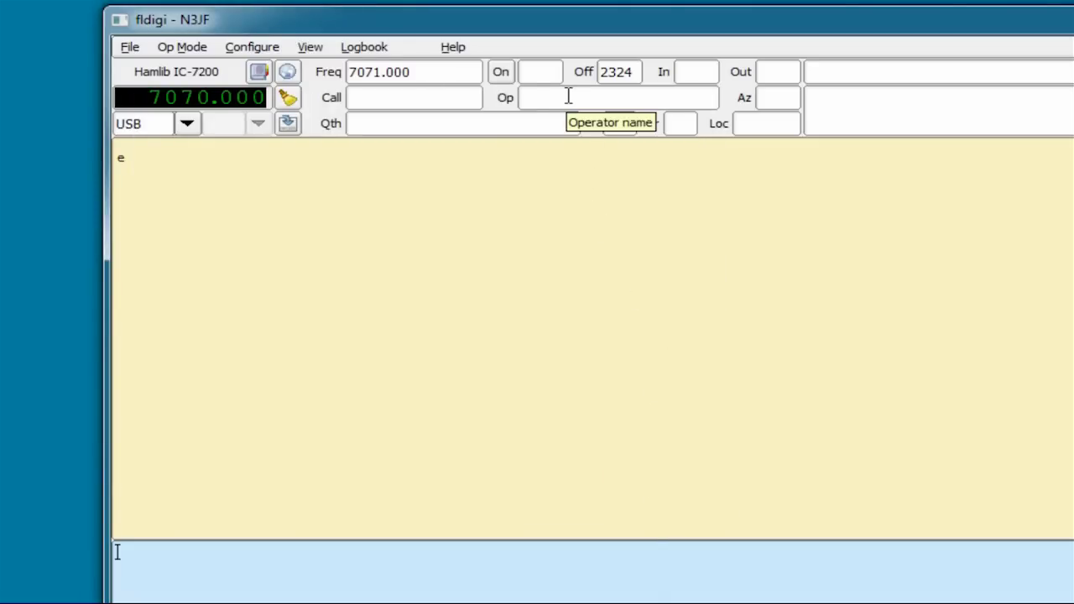
Step: Switch the operating mode to BPSK-31 from the PSK submenu and check the status-bar mode box
left_click(431, 99)
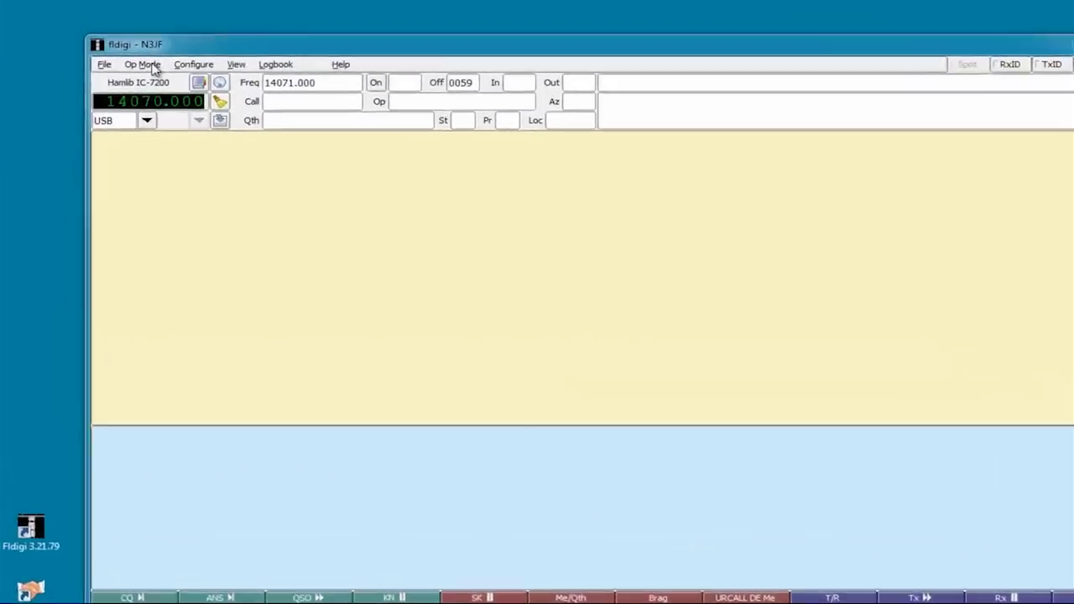
left_click(152, 64)
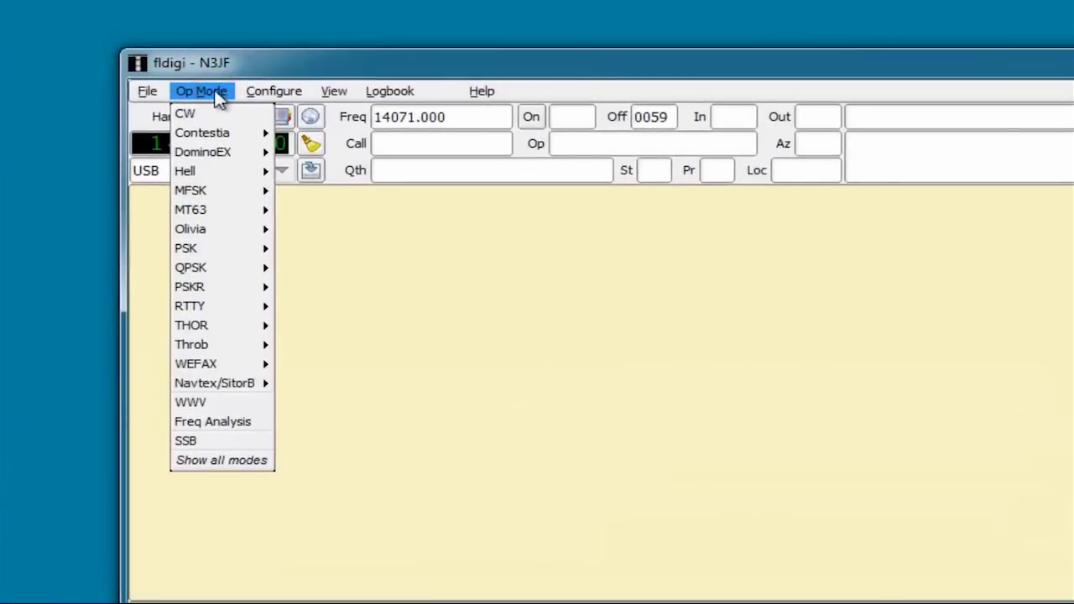
mouse_move(192, 246)
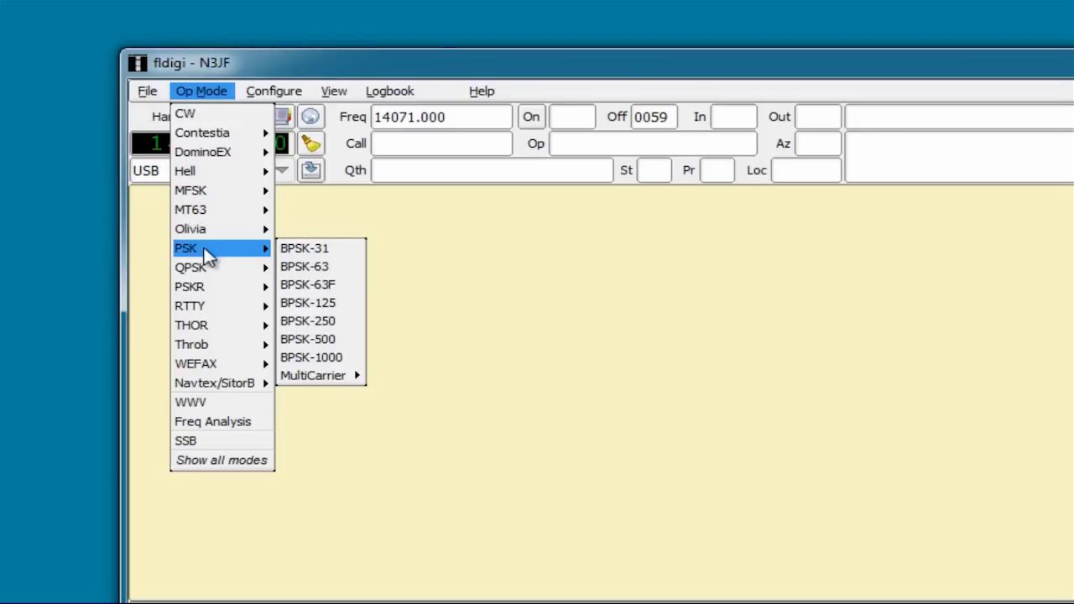
left_click(294, 245)
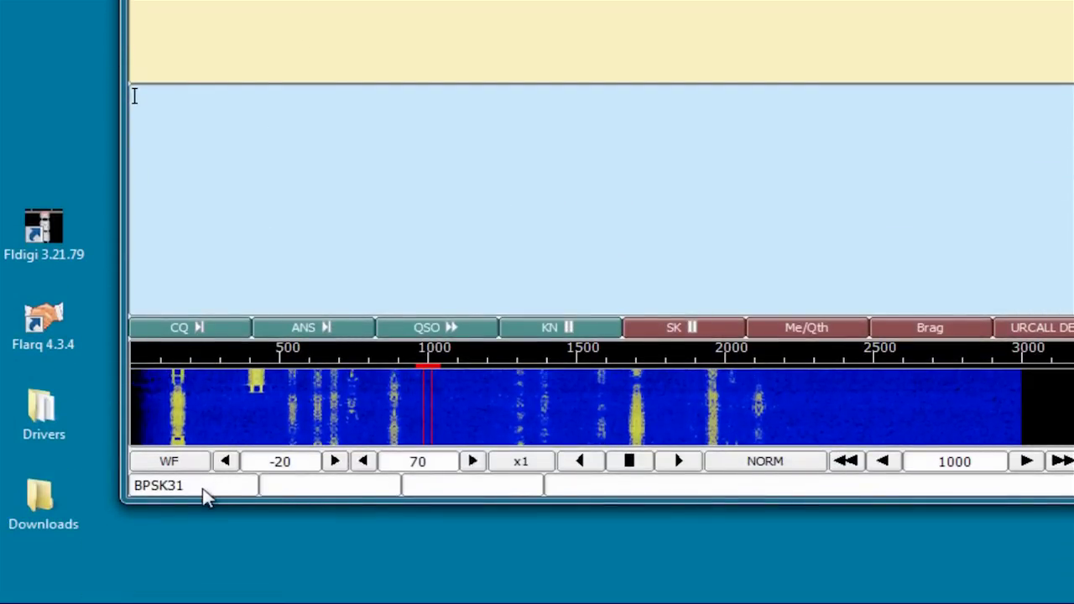
left_click(200, 492)
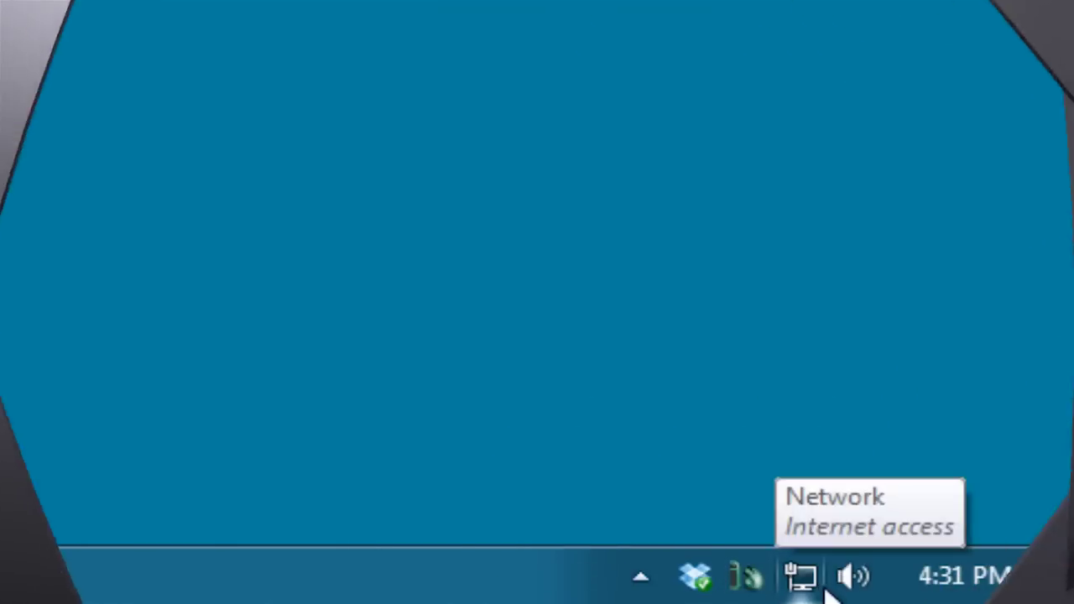
Step: Lower the USB Audio CODEC microphone's recording level to 9 on its Levels tab
right_click(842, 569)
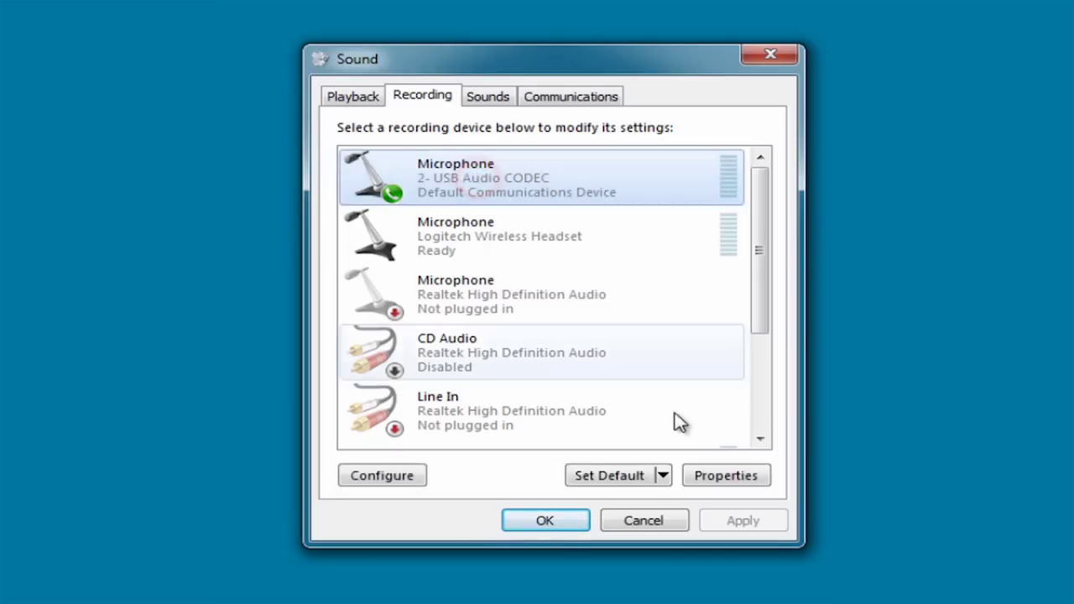
left_click(712, 479)
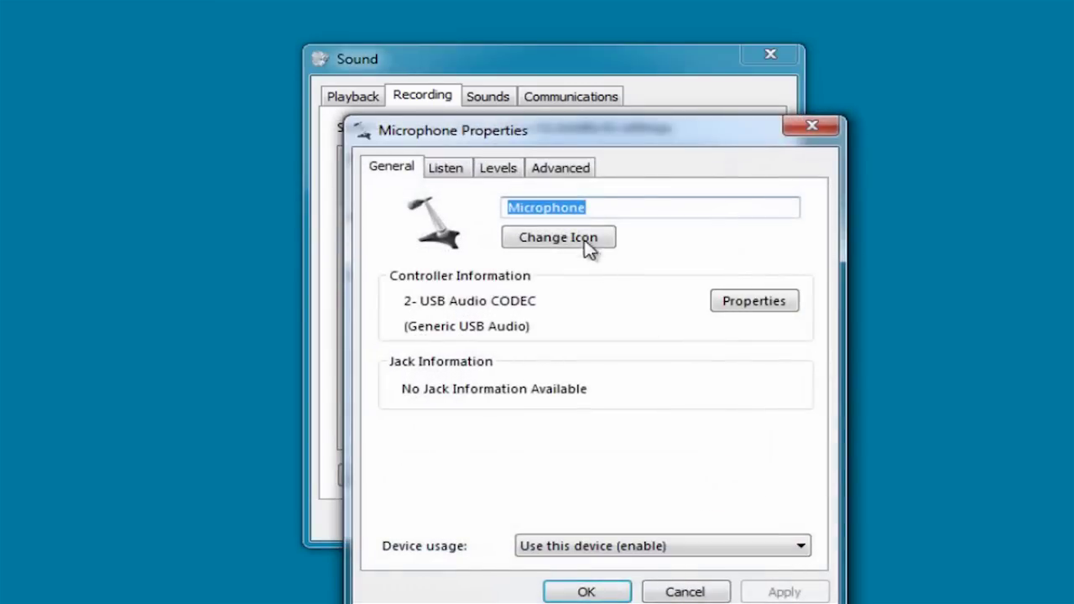
left_click_drag(524, 132, 504, 60)
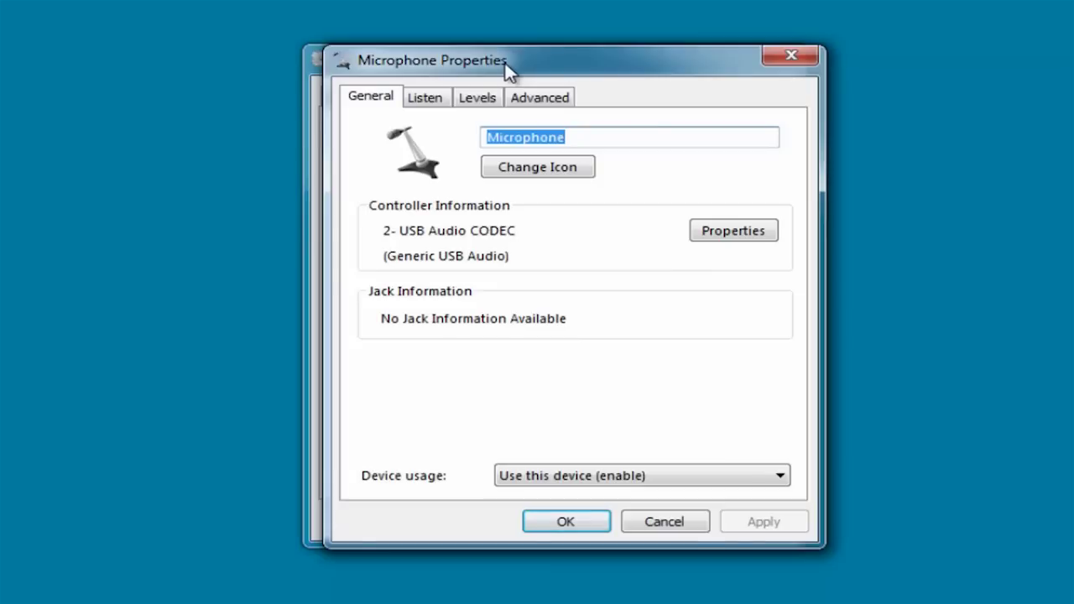
left_click(475, 104)
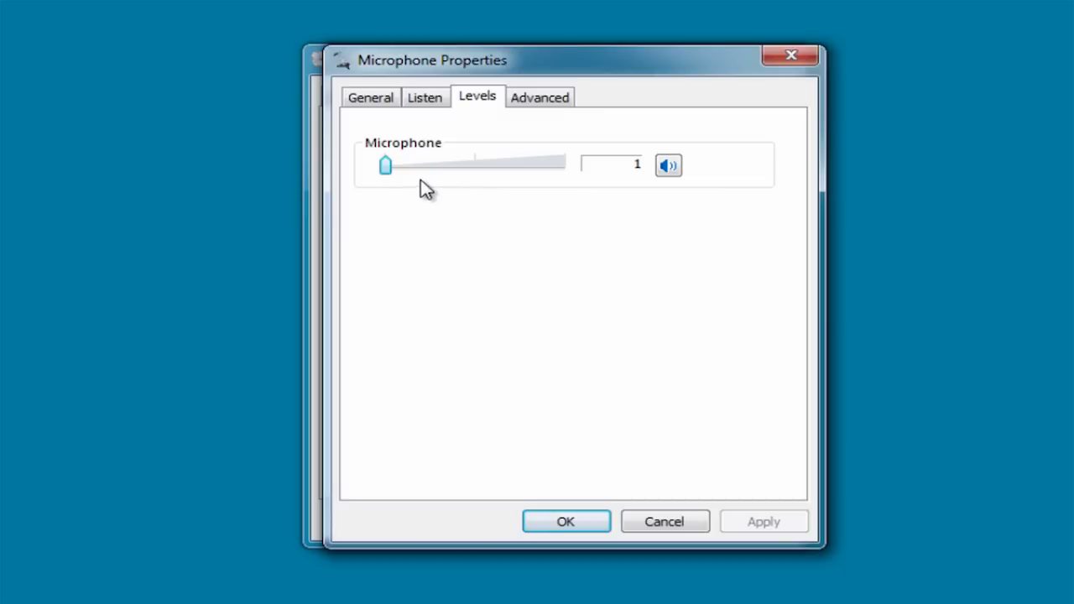
left_click_drag(389, 166, 544, 162)
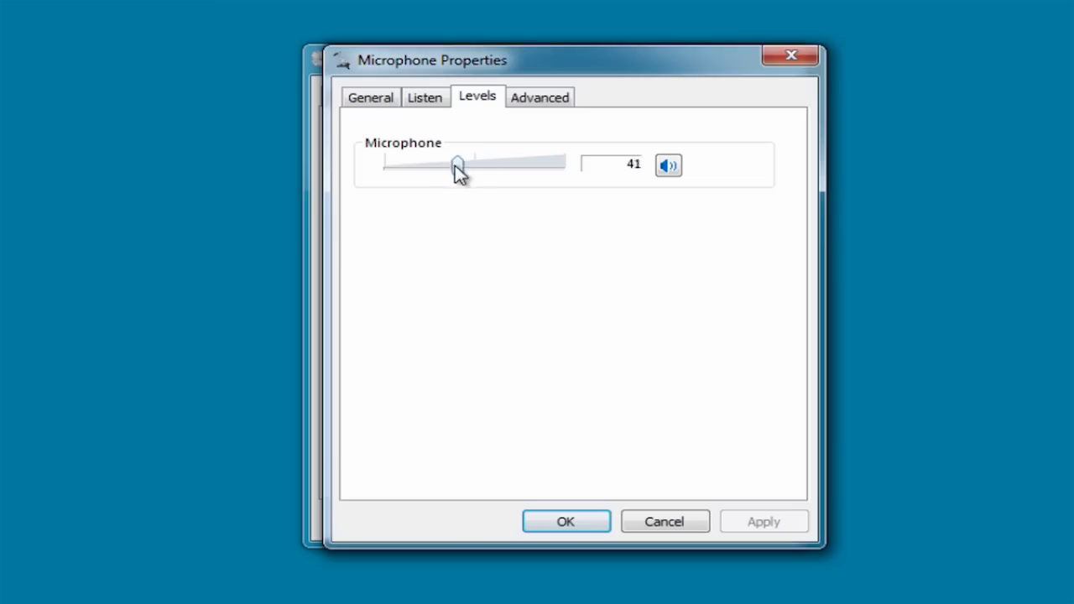
left_click_drag(457, 167, 402, 168)
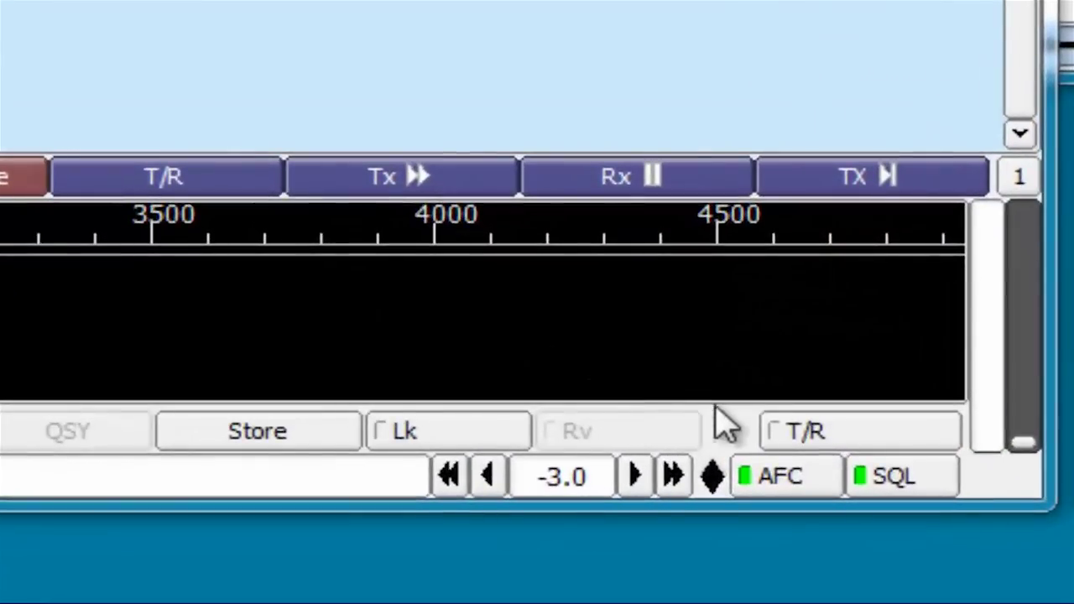
Step: Key the rig into transmit with the T/R button as a test
left_click(822, 444)
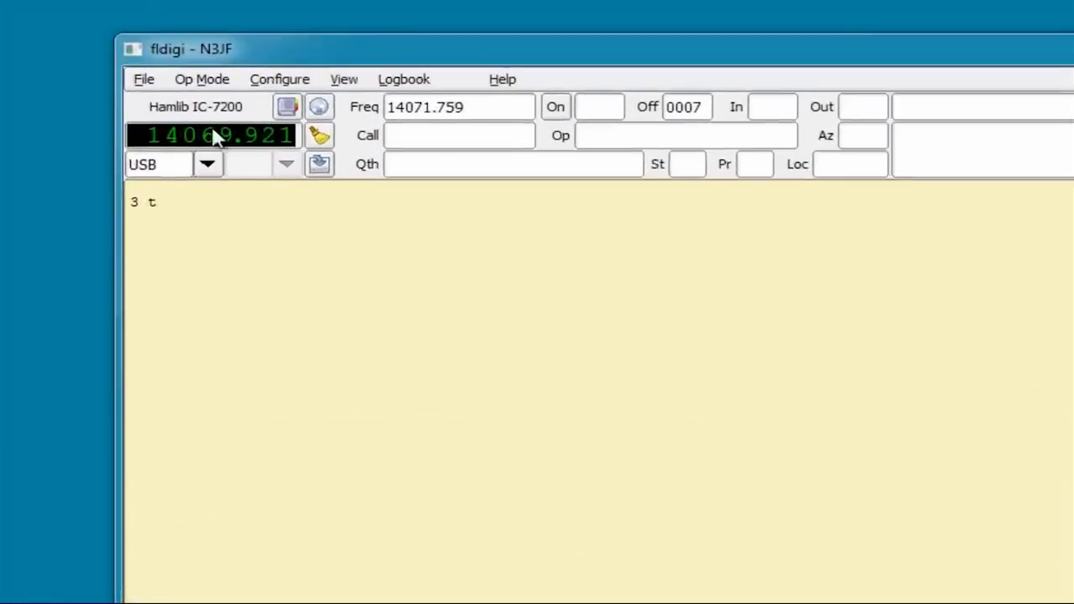
Step: Open the Signal Browser from the View menu and tune to the station at 14070.70
left_click(371, 86)
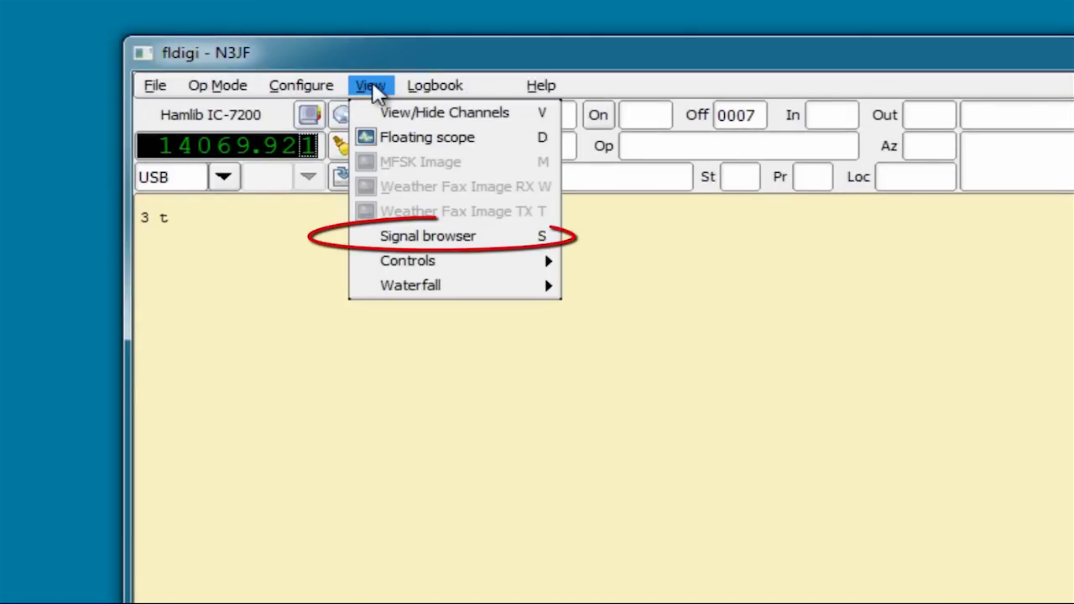
left_click(450, 242)
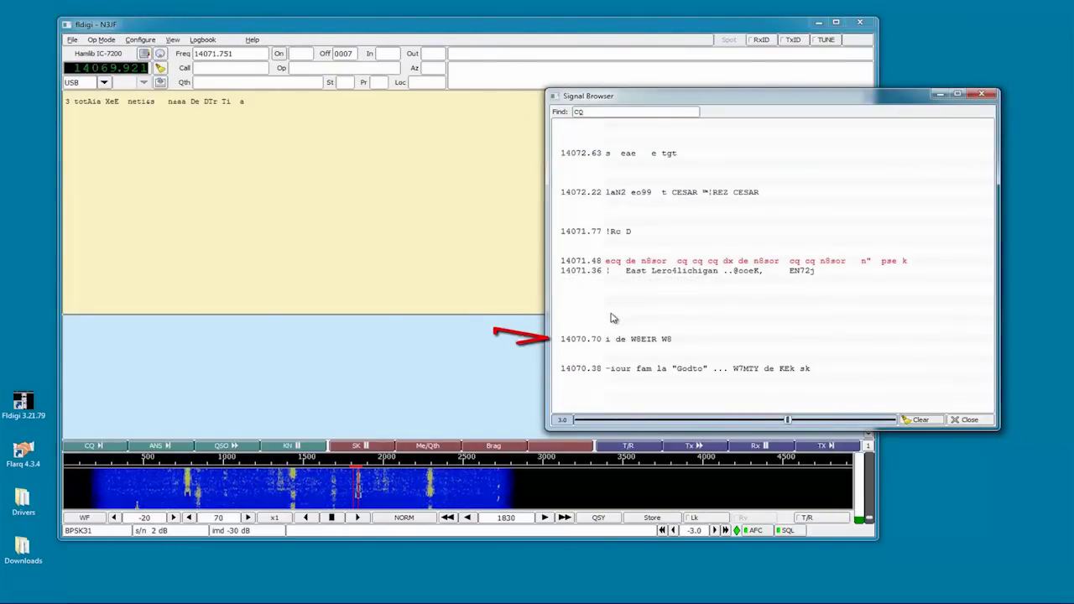
left_click(644, 345)
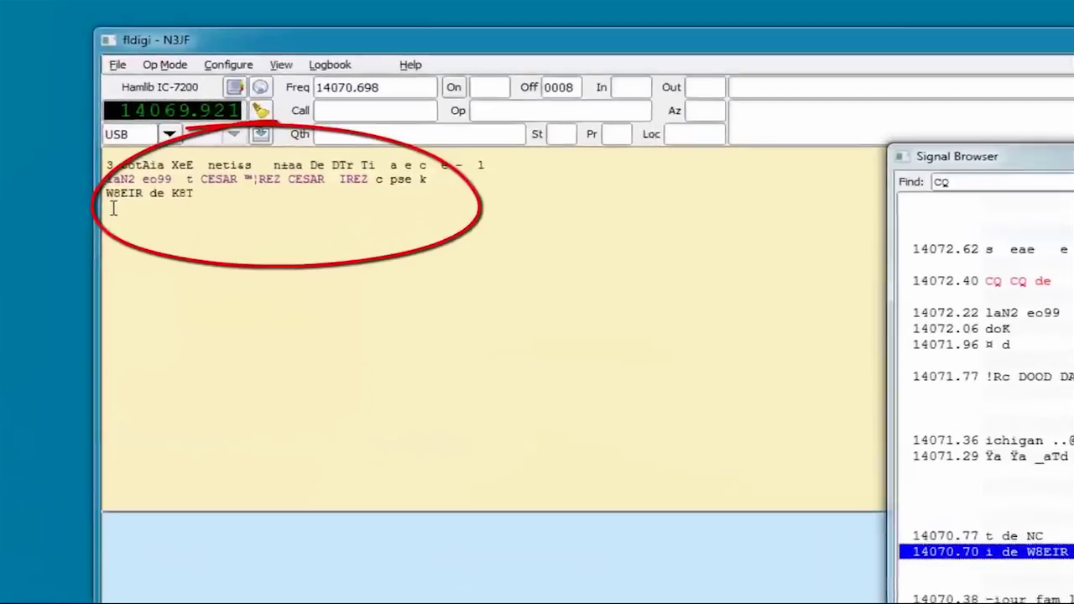
Step: Look up the selected call sign from the receive text, then open the floating phase scope
left_click(192, 208)
left_click_drag(205, 210, 224, 209)
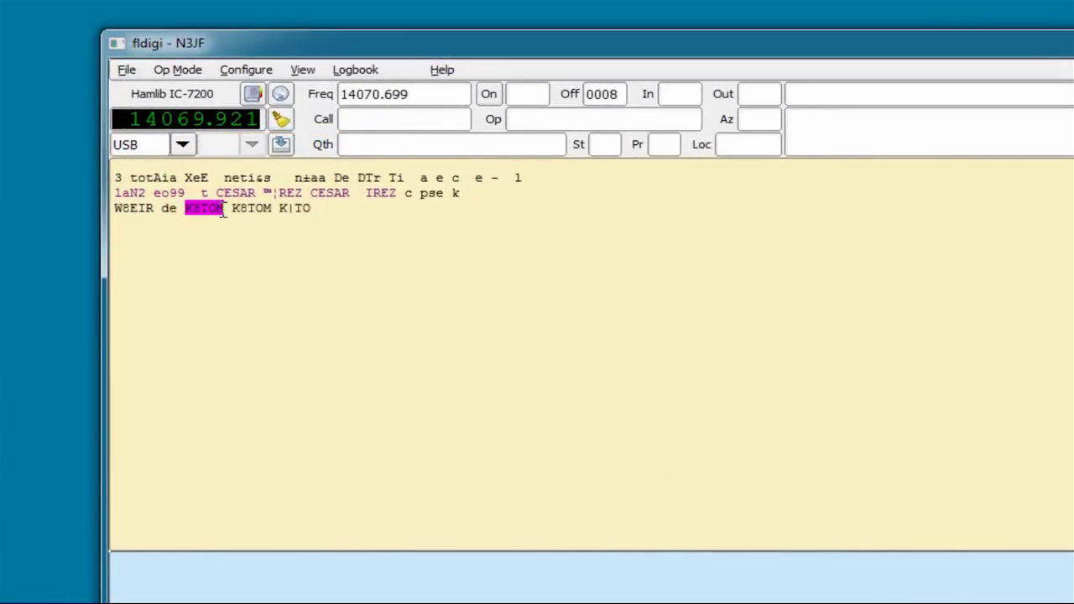
right_click(219, 210)
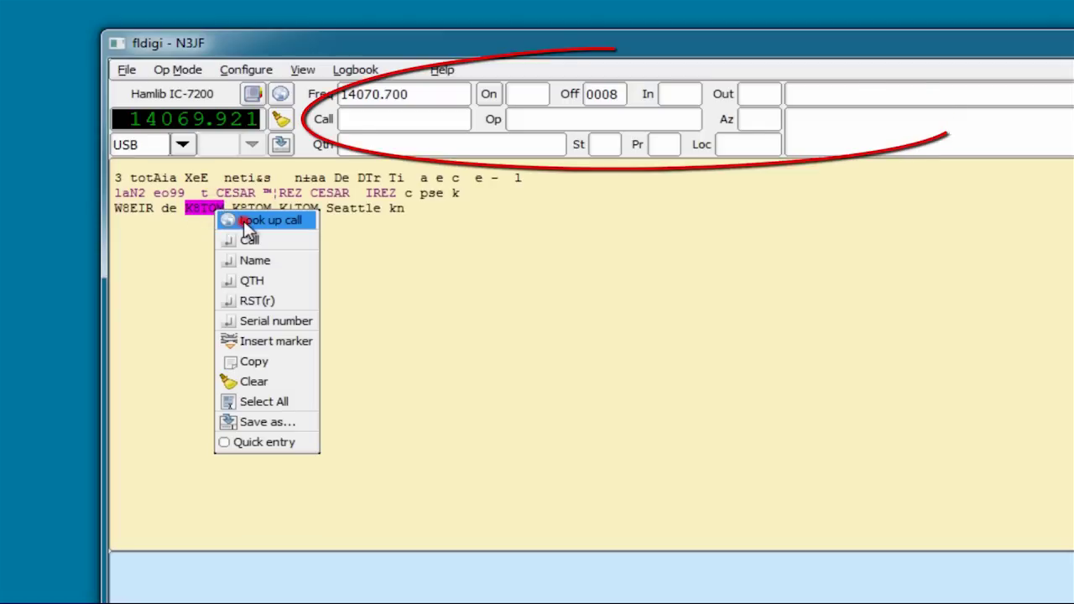
left_click(244, 222)
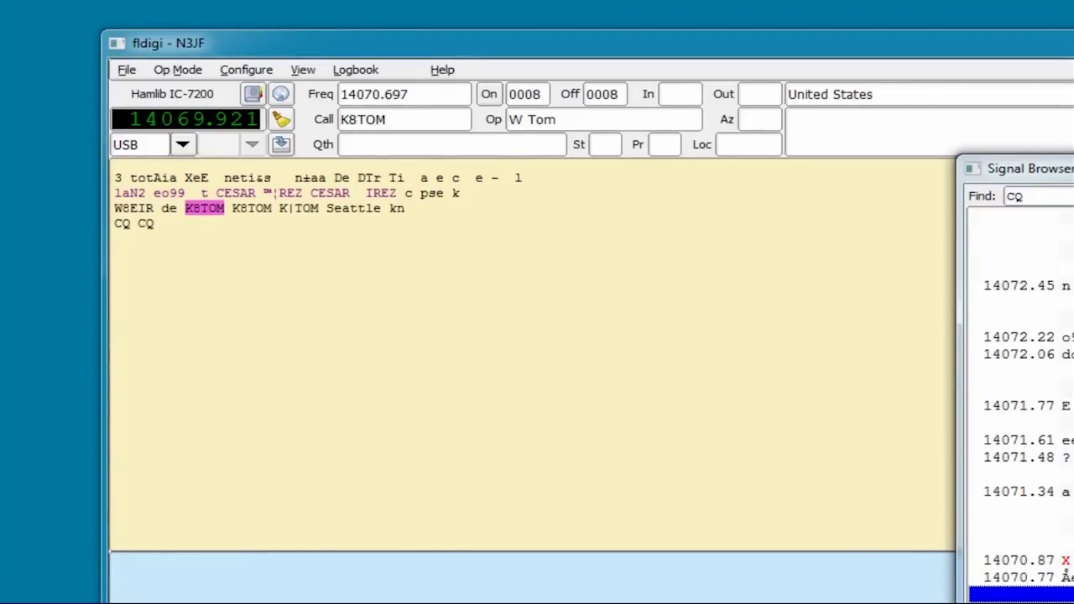
left_click(309, 72)
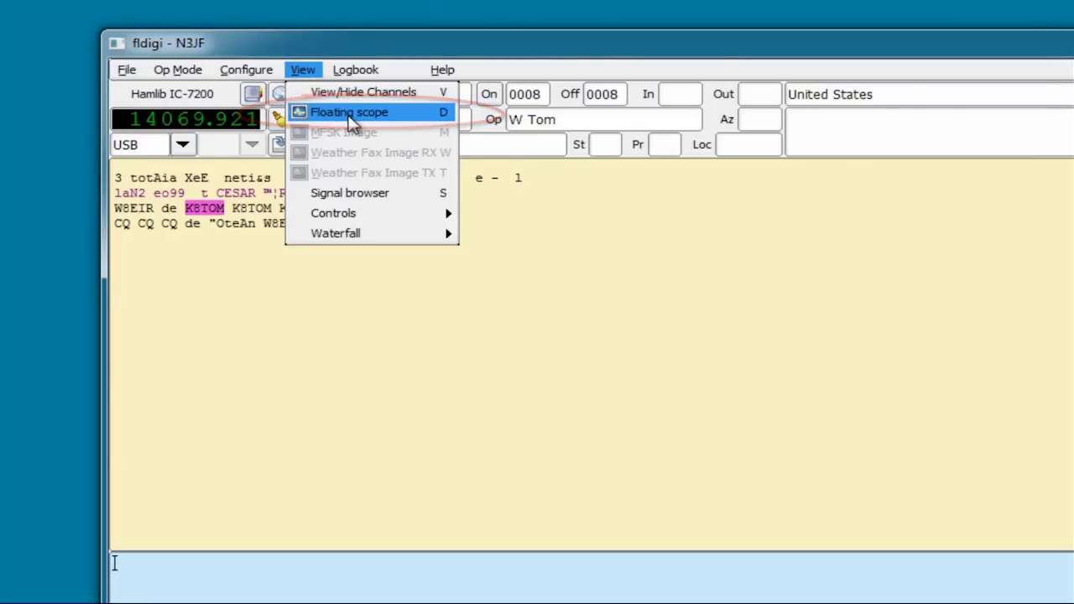
left_click(346, 112)
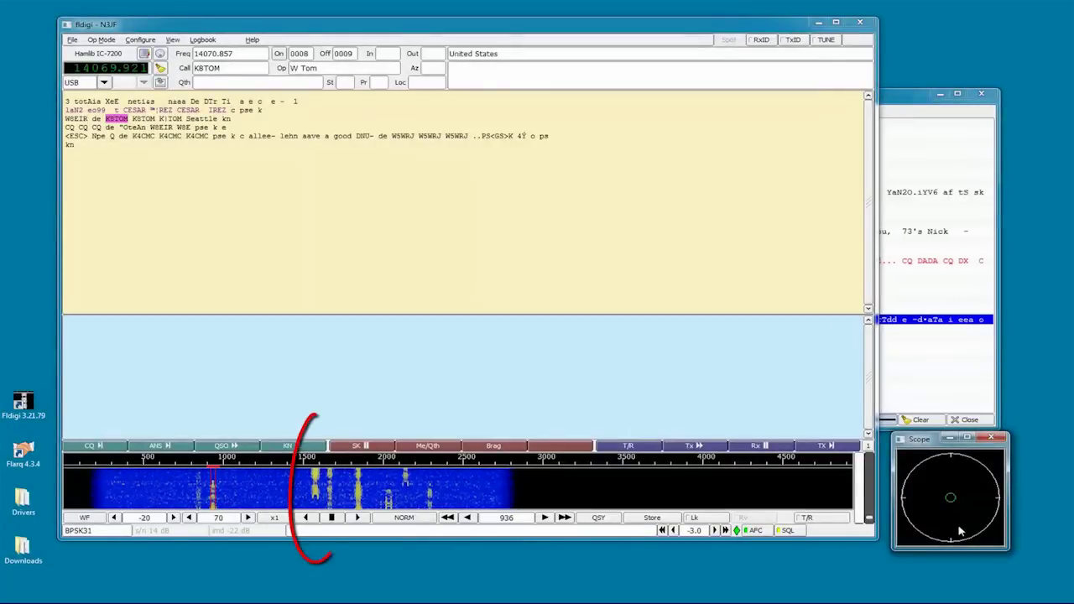
Step: Tune the decoder onto a signal on the waterfall
left_click(325, 502)
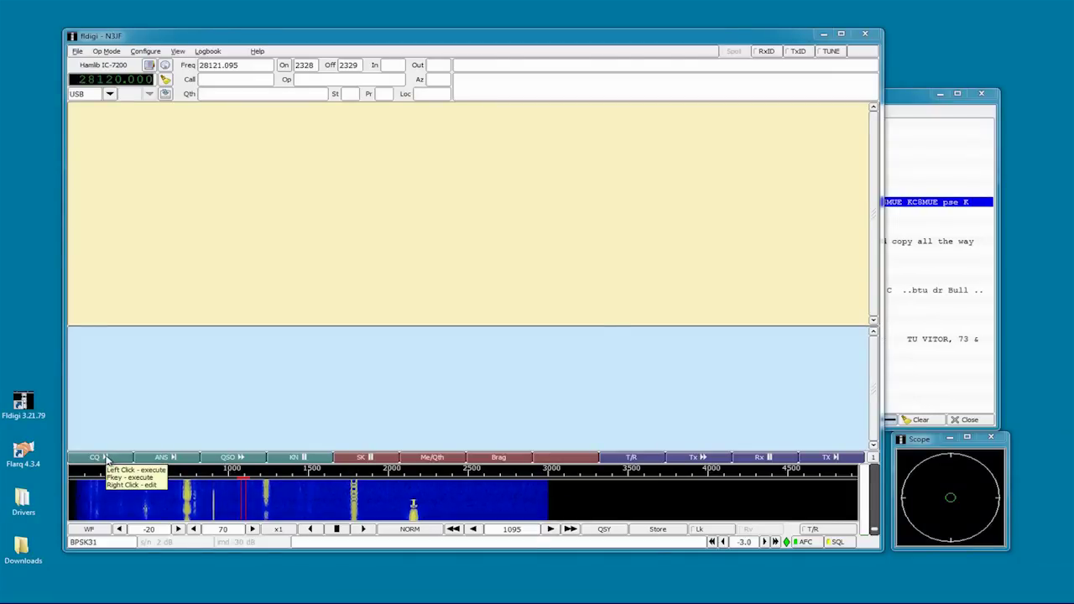
Step: Review the CQ, ANS, QSO, KN and SK macros one by one in the Macro editor
right_click(106, 458)
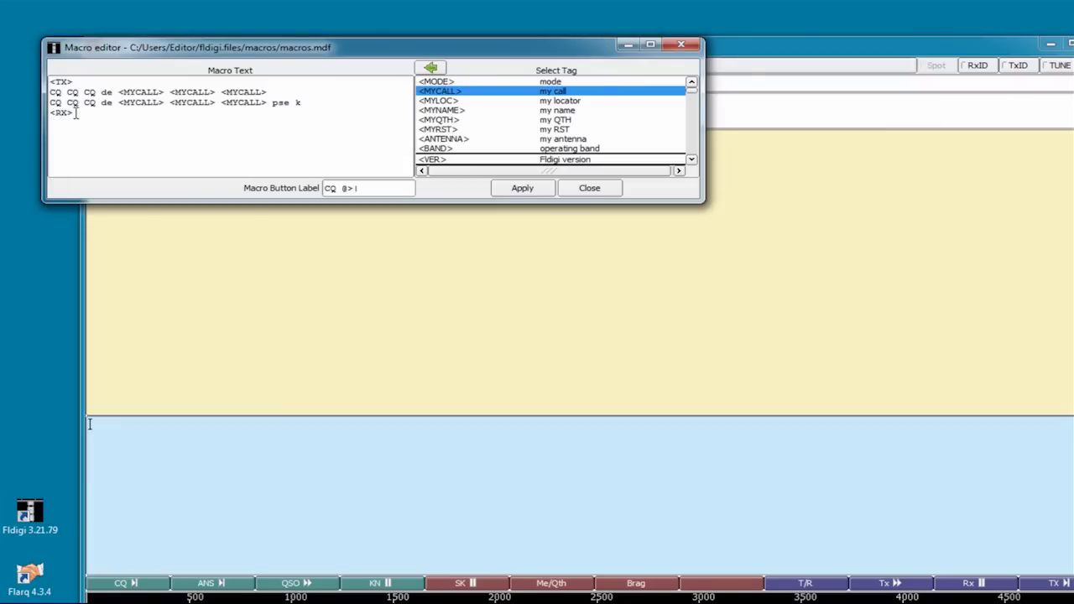
right_click(215, 590)
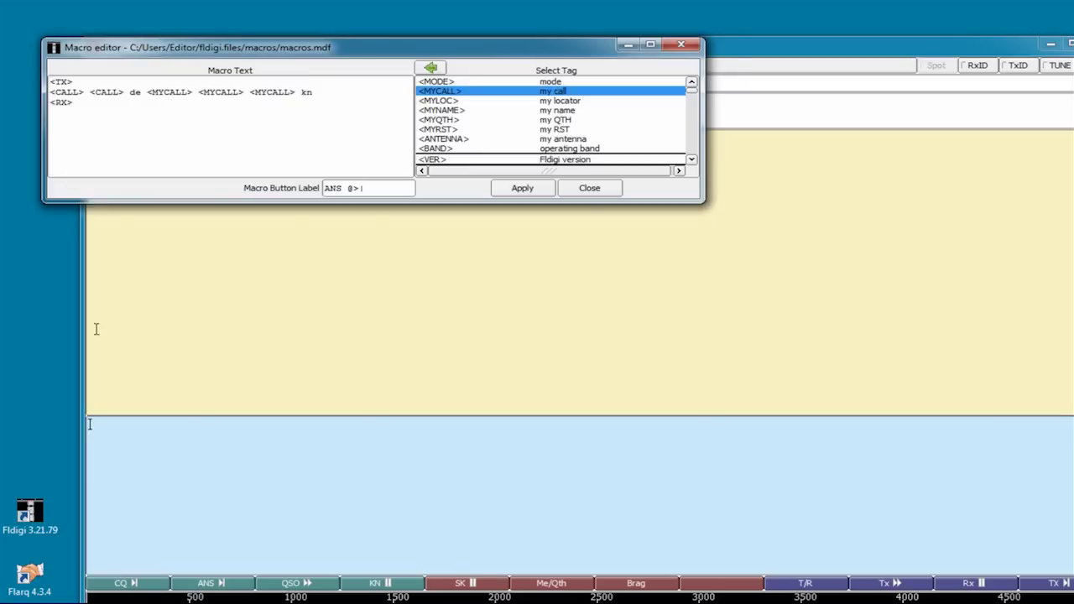
left_click(307, 583)
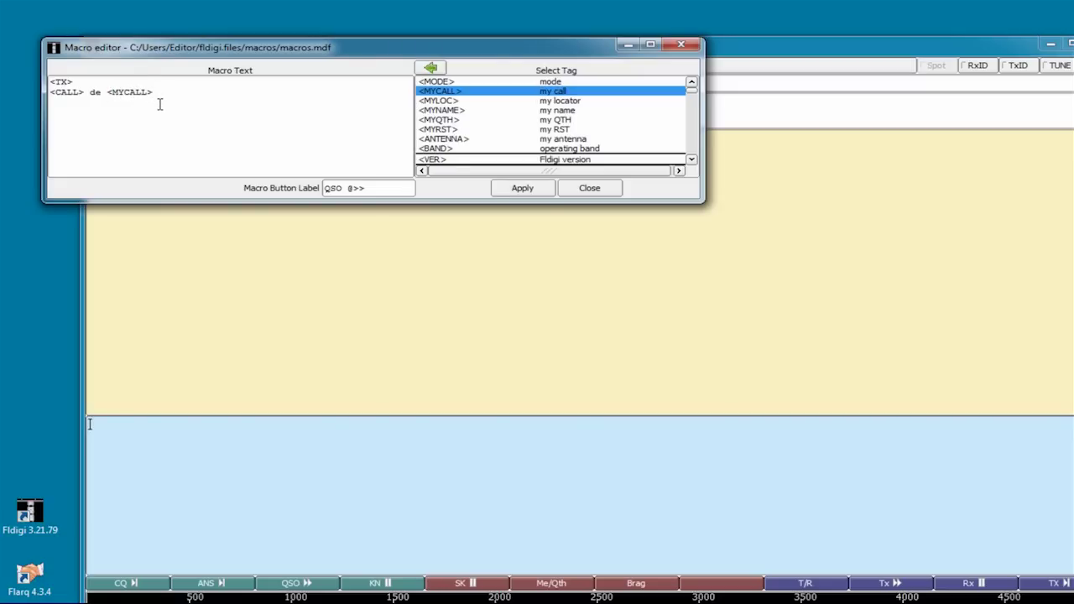
right_click(372, 588)
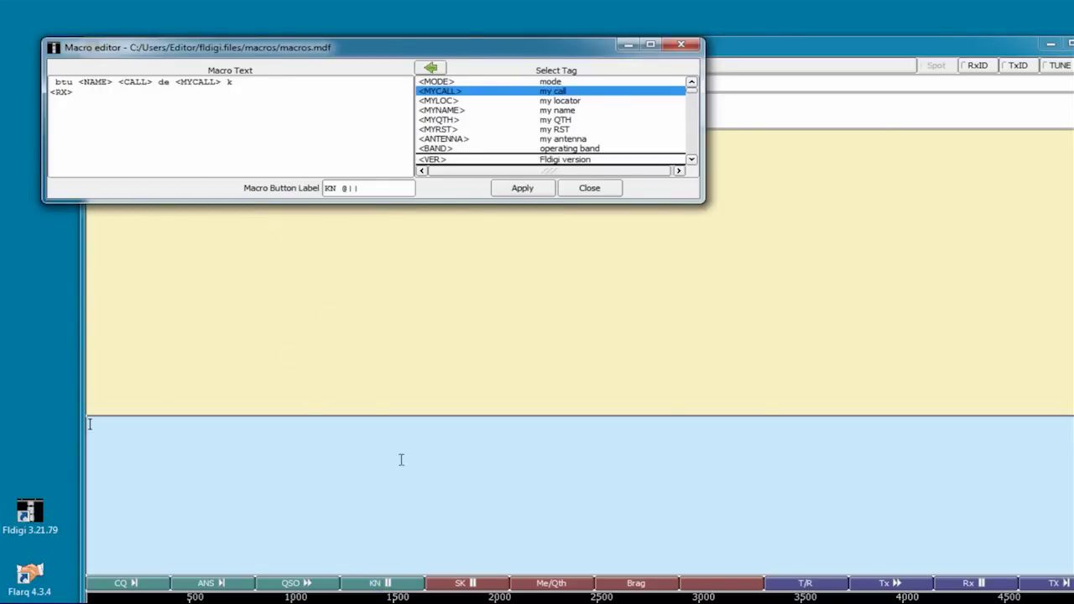
right_click(473, 584)
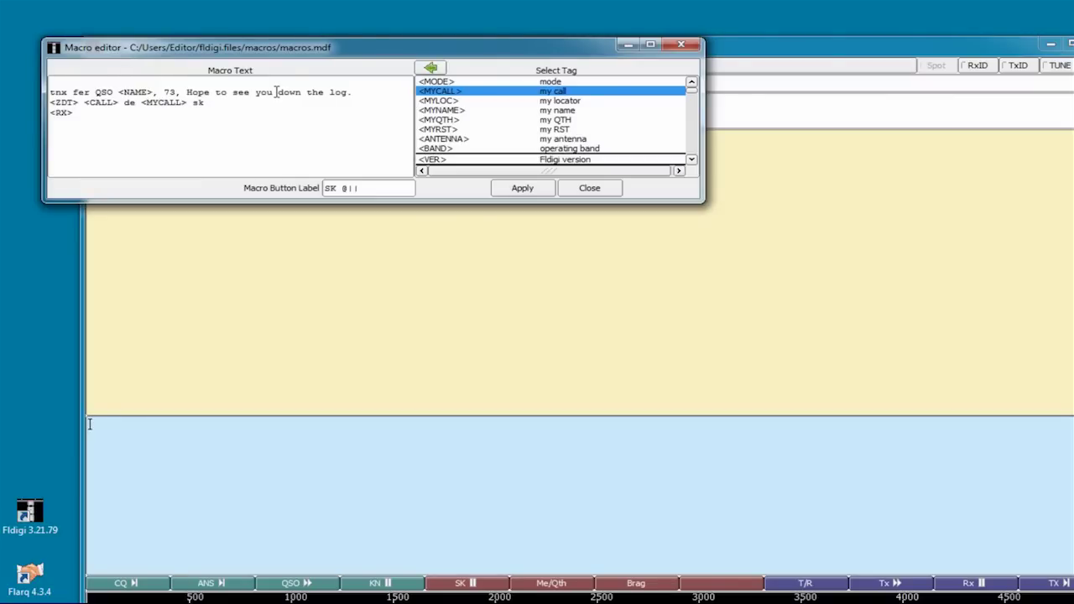
Step: Change the SK macro text to 'down the log.', apply it, and send a CQ call
left_click_drag(276, 91, 349, 92)
type("lat")
key("BackSpace")
key("BackSpace")
key("BackSpace")
type("down the log.")
left_click(520, 189)
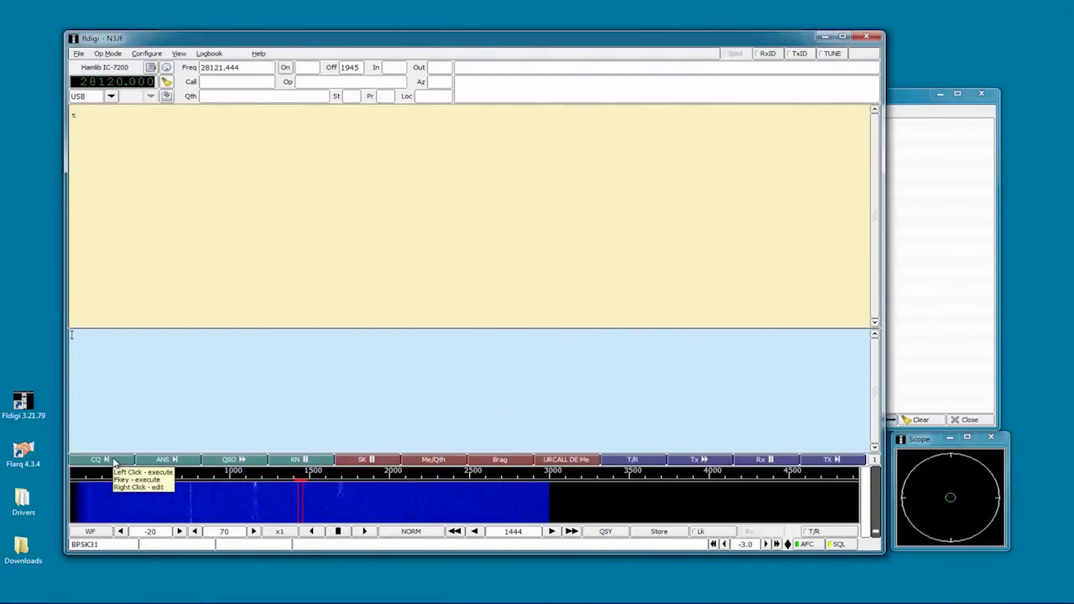
left_click(114, 461)
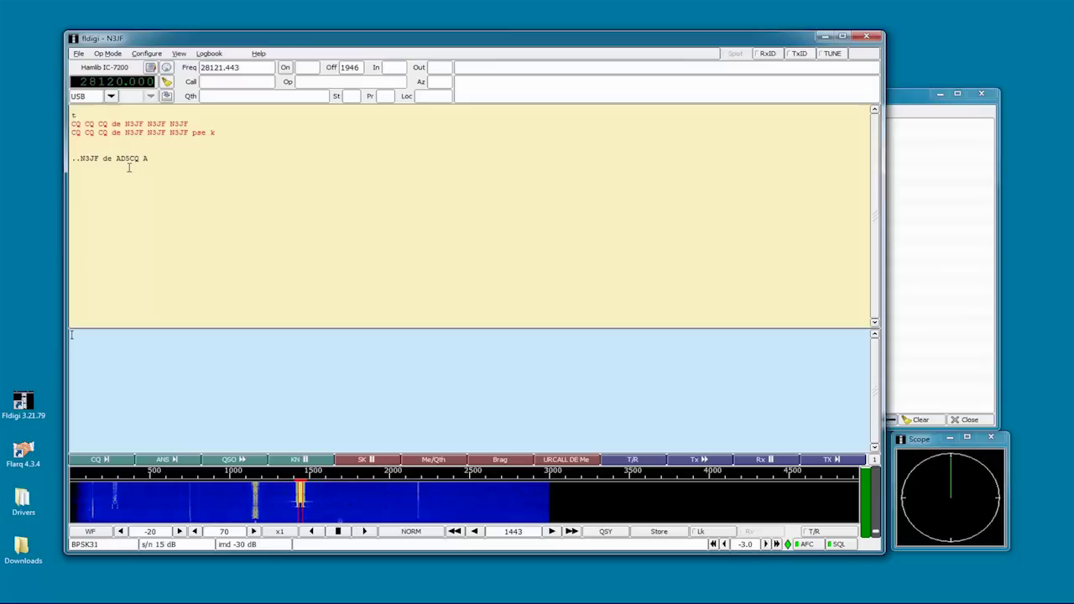
Step: Log the caller's callsign, look up their name and country, and send the ANS reply
left_click(128, 159)
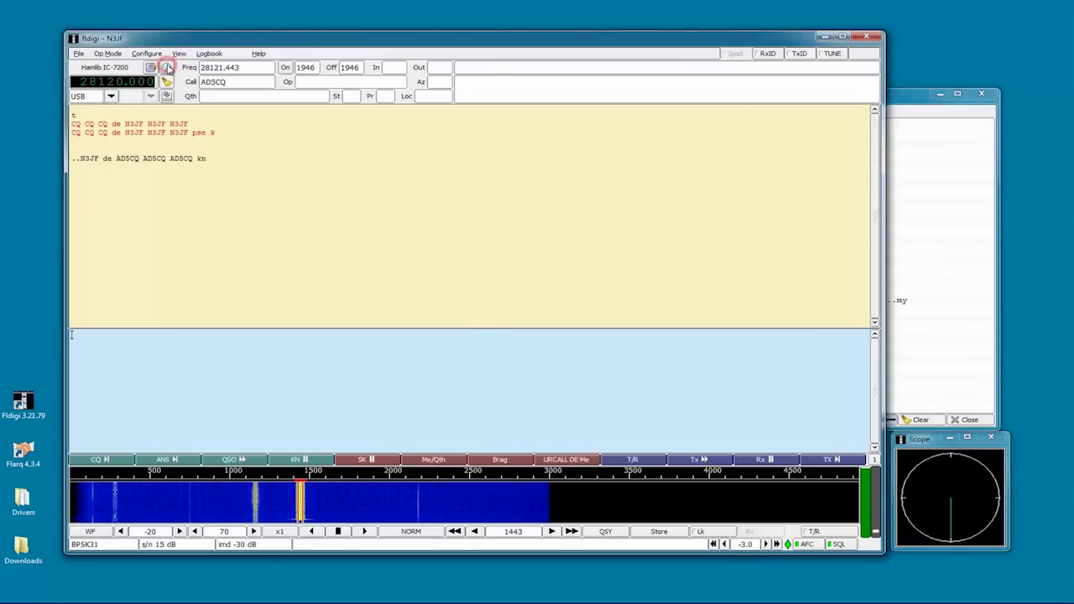
left_click(167, 67)
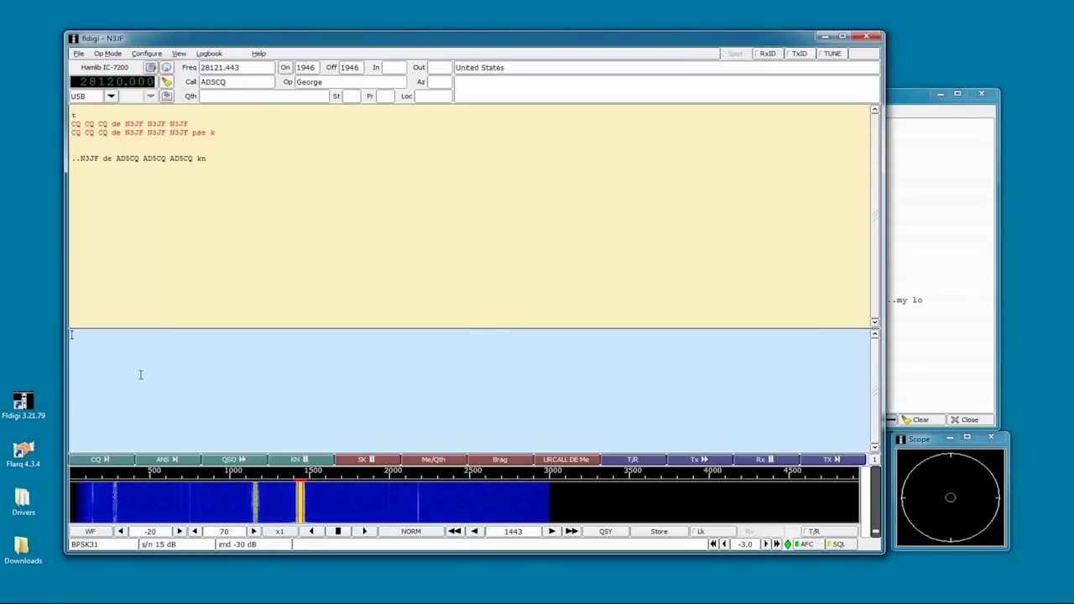
left_click(166, 460)
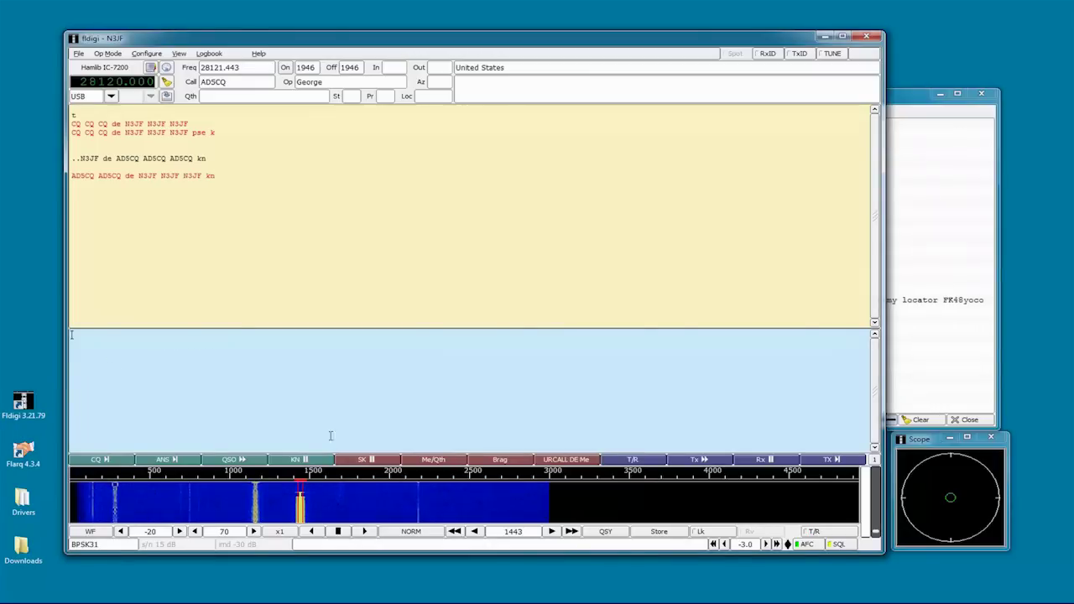
Step: Address a reply to the caller, thanking them by name, adding own name/QTH/locator and RST 599 excellent copy
left_click(566, 461)
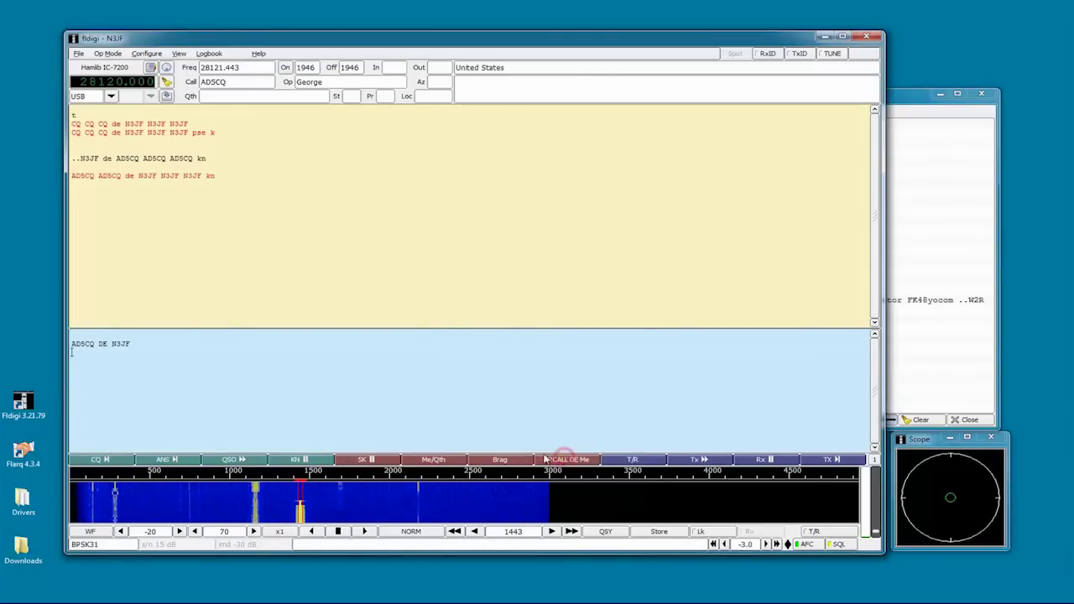
left_click(107, 361)
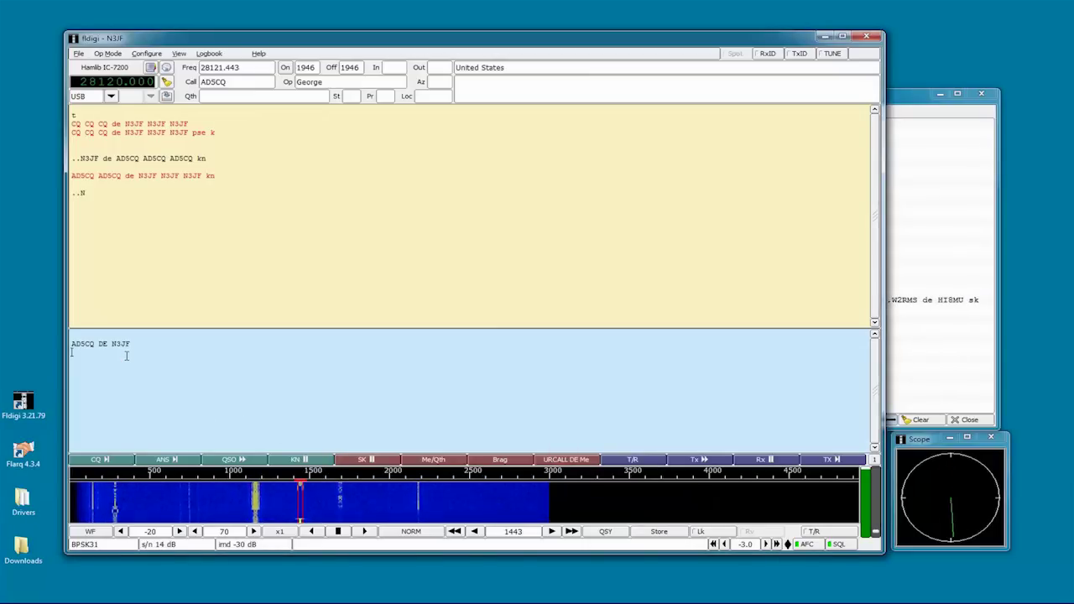
type("Tha")
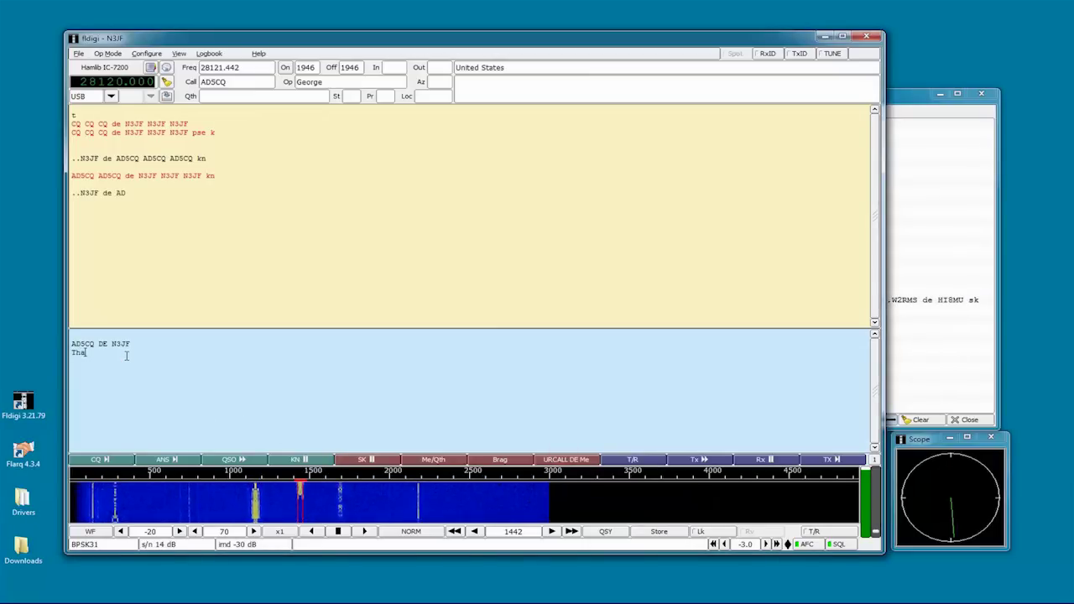
type("nks for the call")
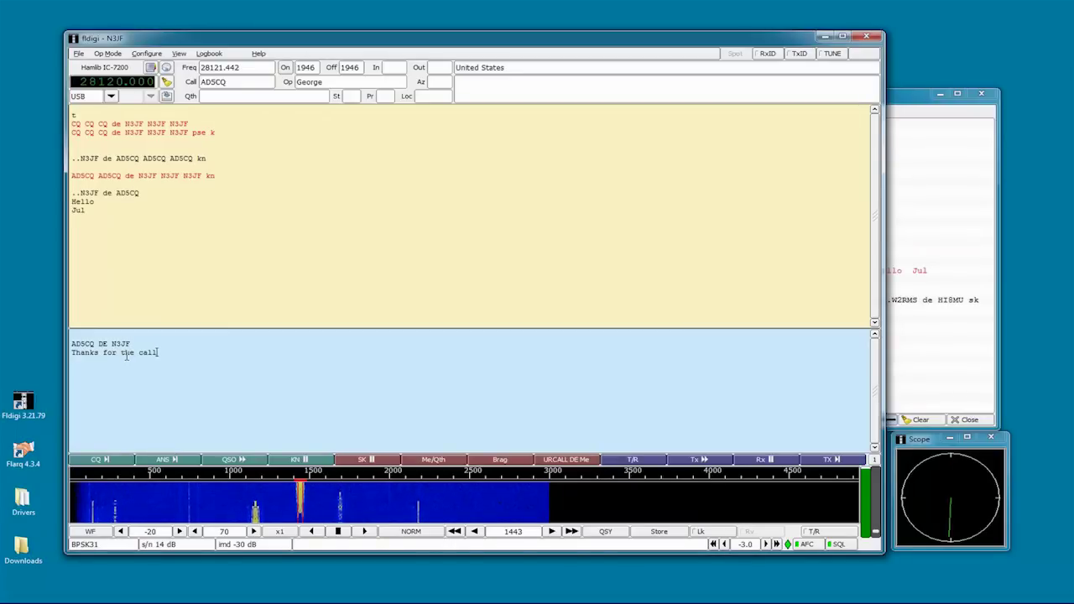
type(" George.")
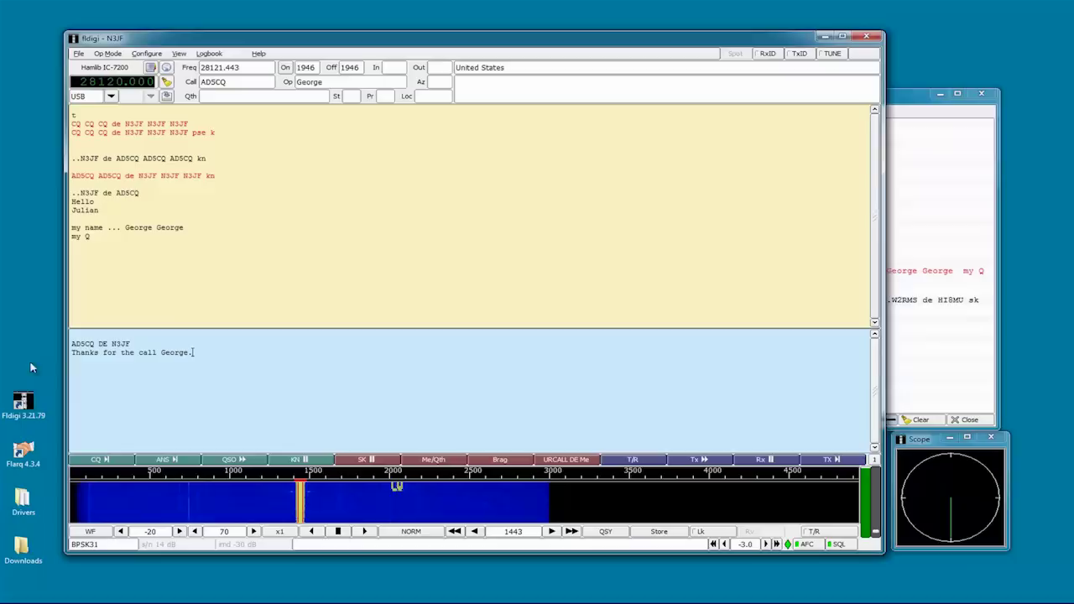
left_click(436, 462)
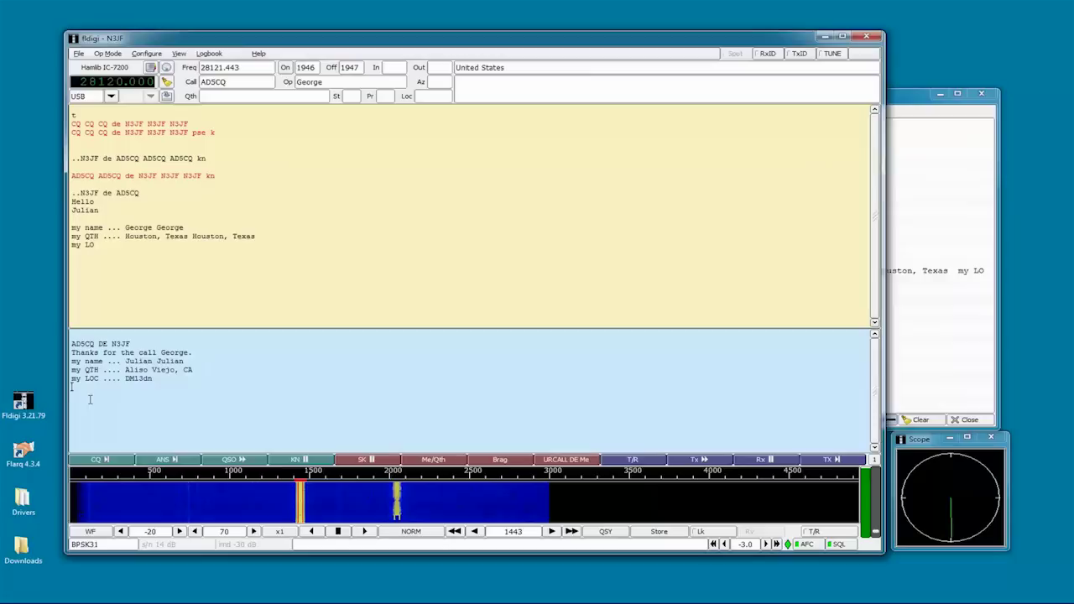
type("UR RS")
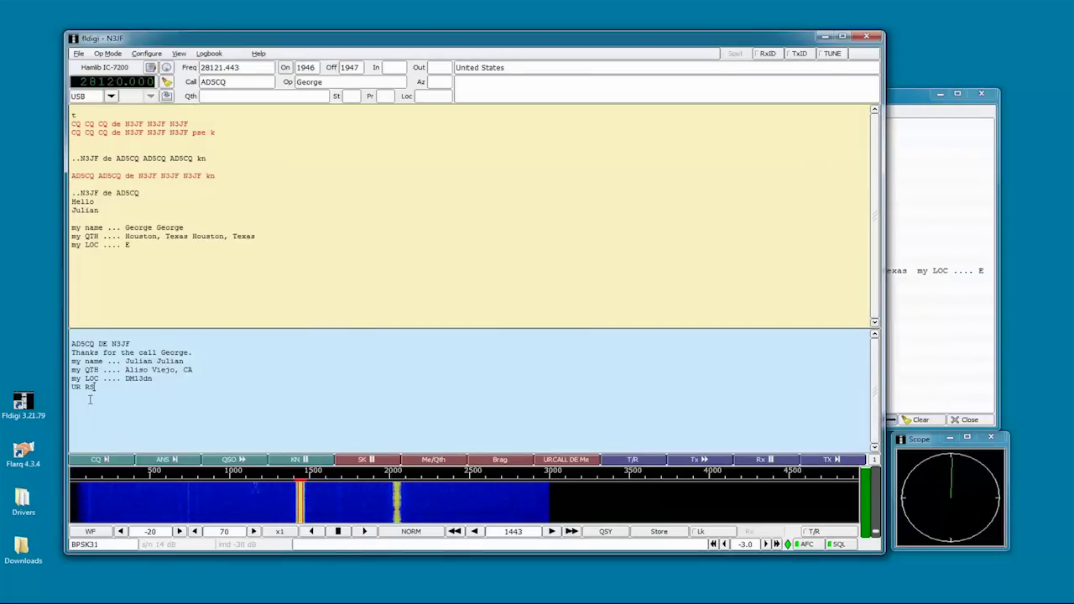
type("T is ")
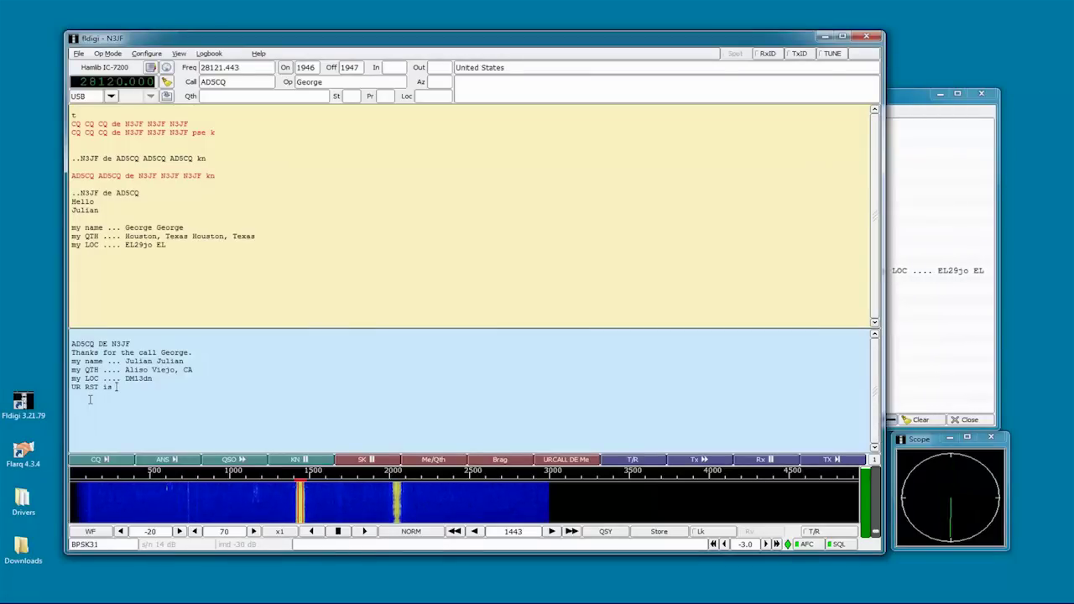
type("599 599")
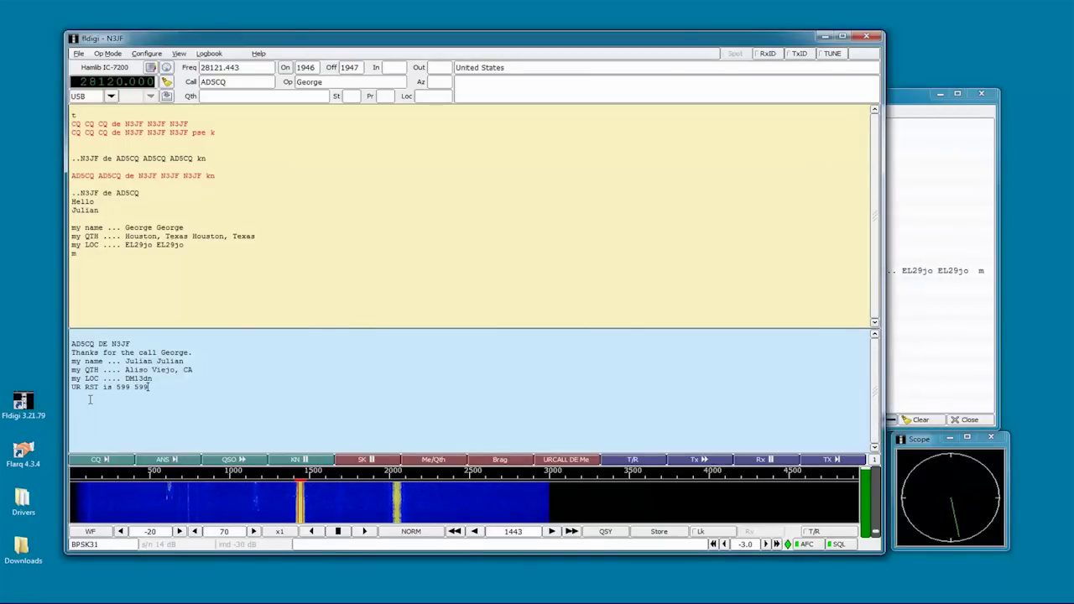
type(" excel")
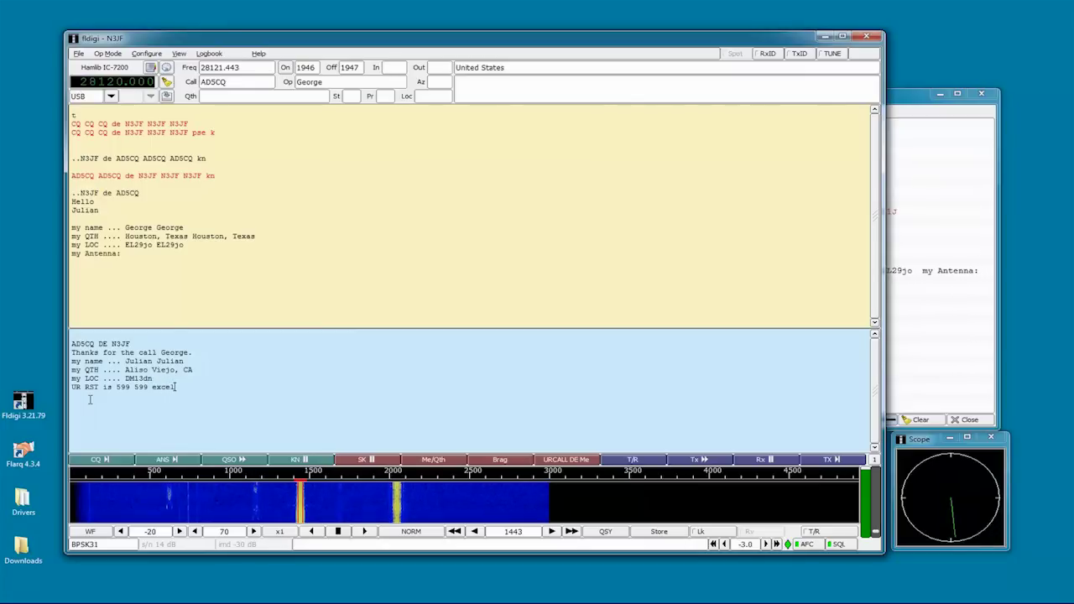
type("lent copy.")
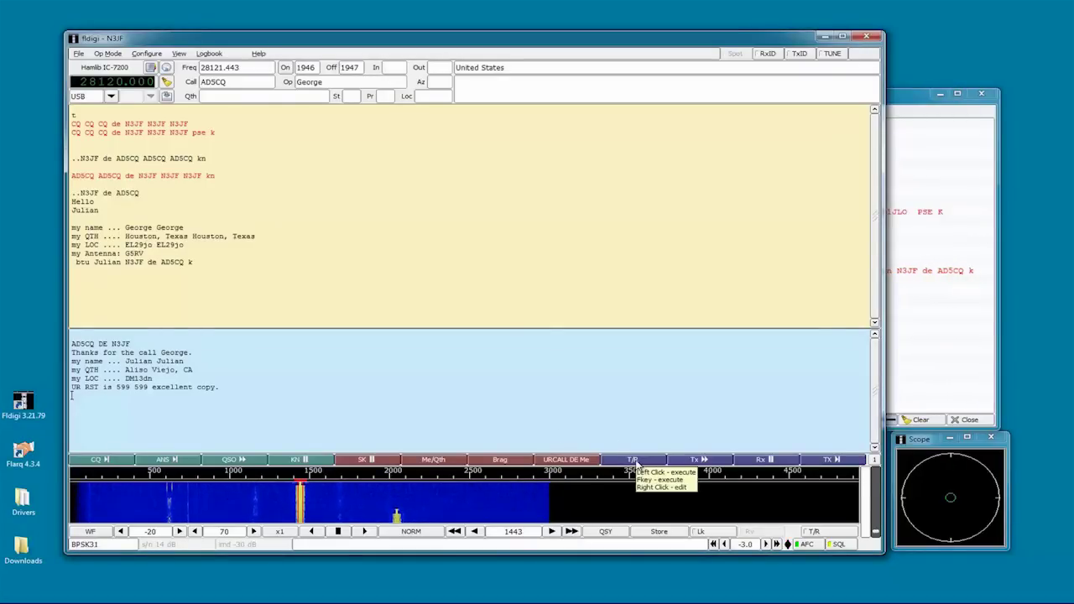
Step: Transmit the composed reply over the air, then end the transmission and return to receive
left_click(635, 460)
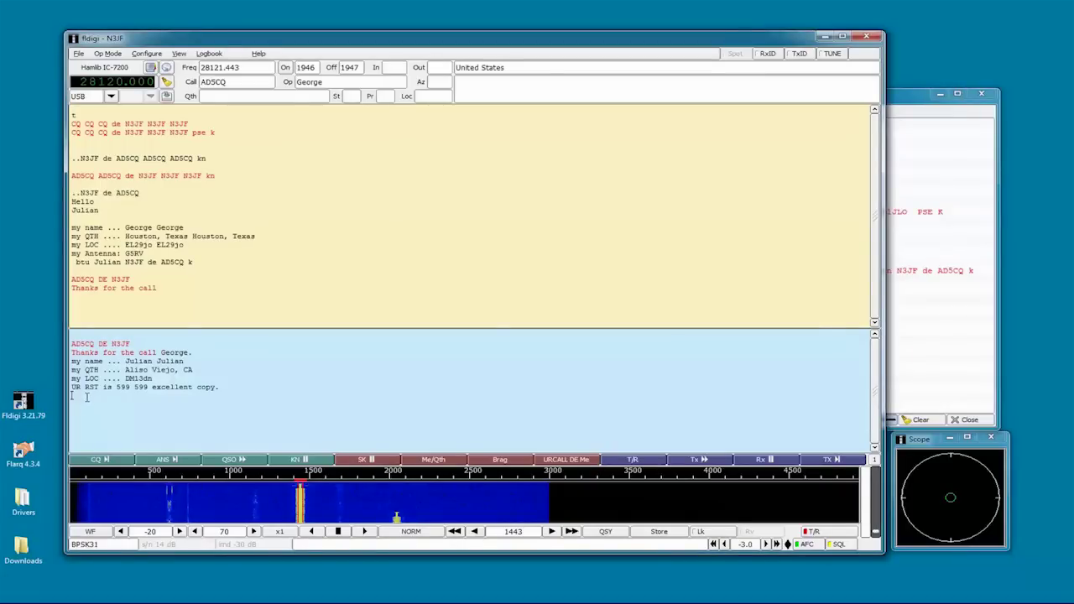
left_click(85, 397)
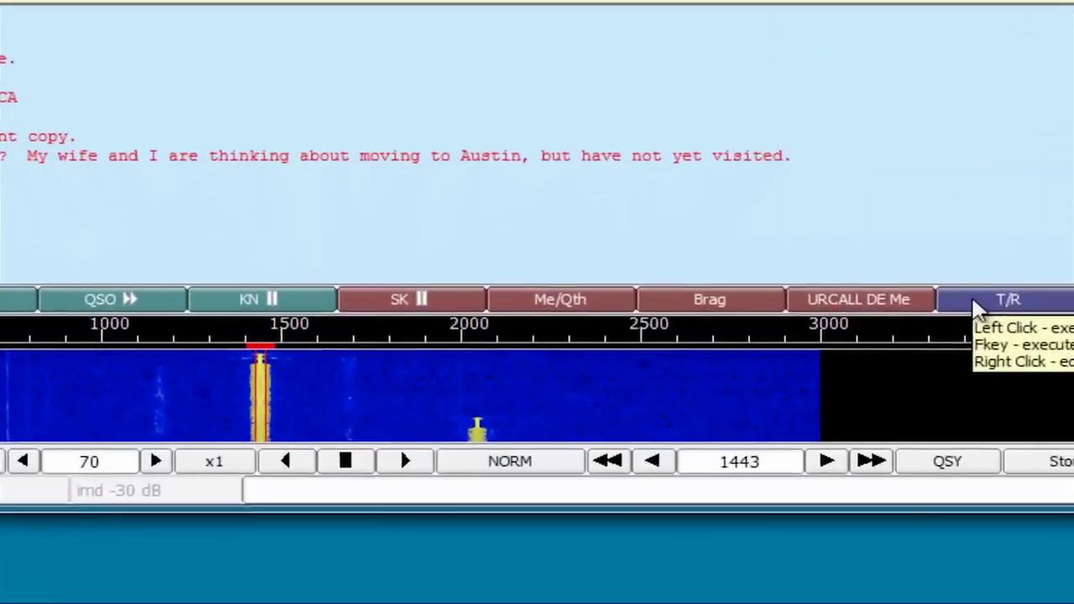
left_click(618, 464)
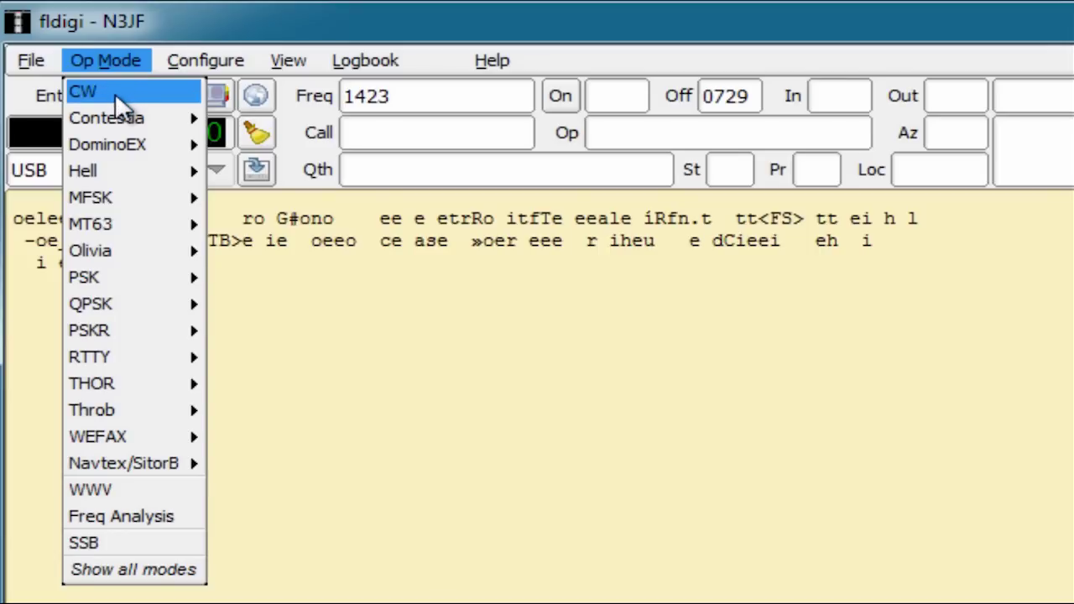
Step: Switch the operating mode to CW, then browse the Op Mode submenus down to Navtex/SitorB
left_click(116, 98)
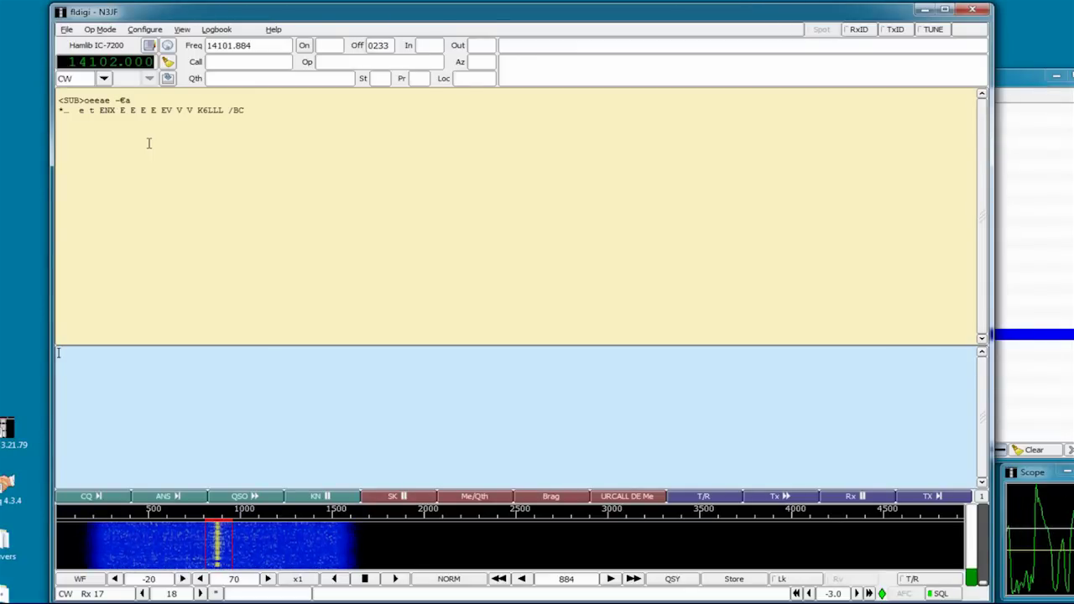
left_click(100, 29)
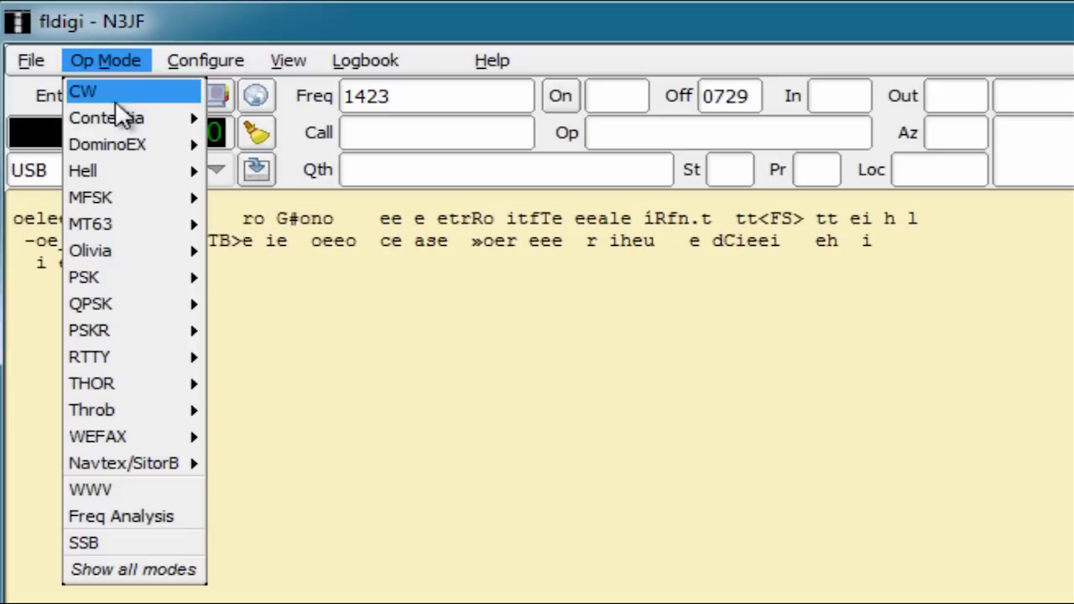
mouse_move(104, 56)
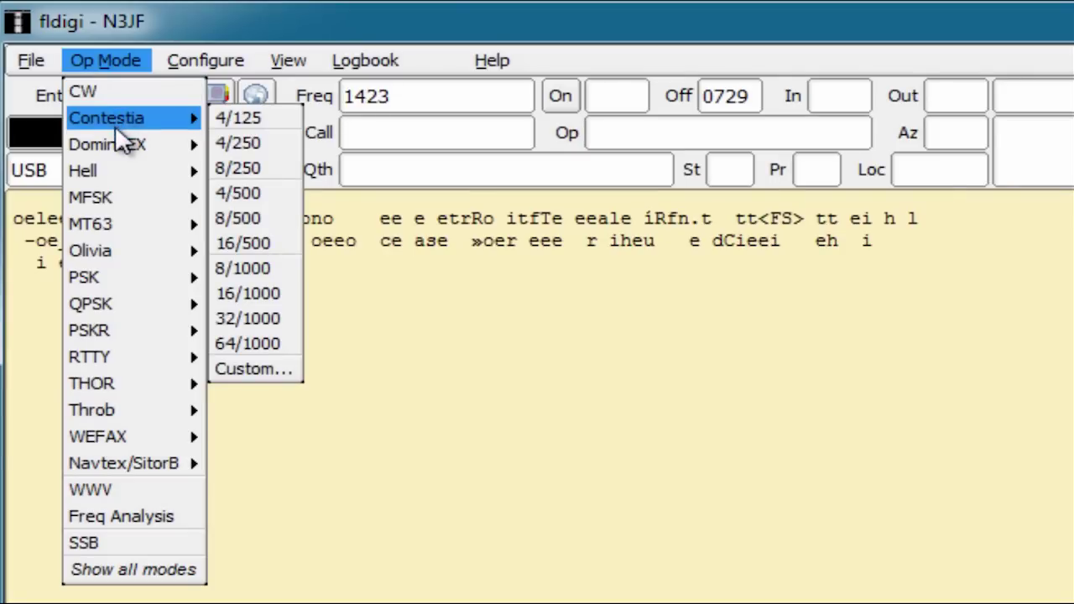
mouse_move(116, 140)
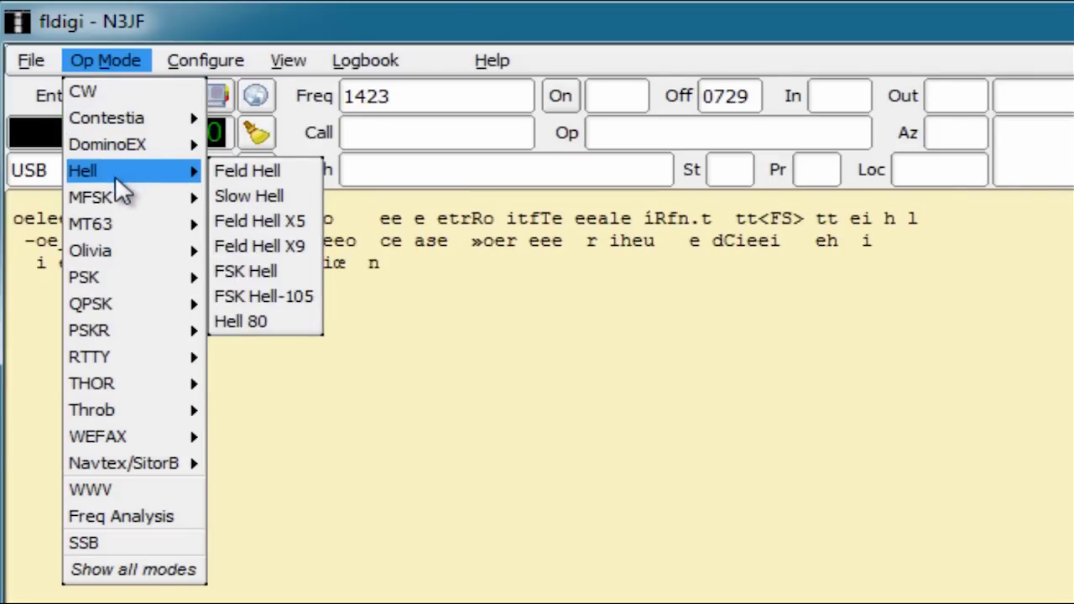
mouse_move(122, 204)
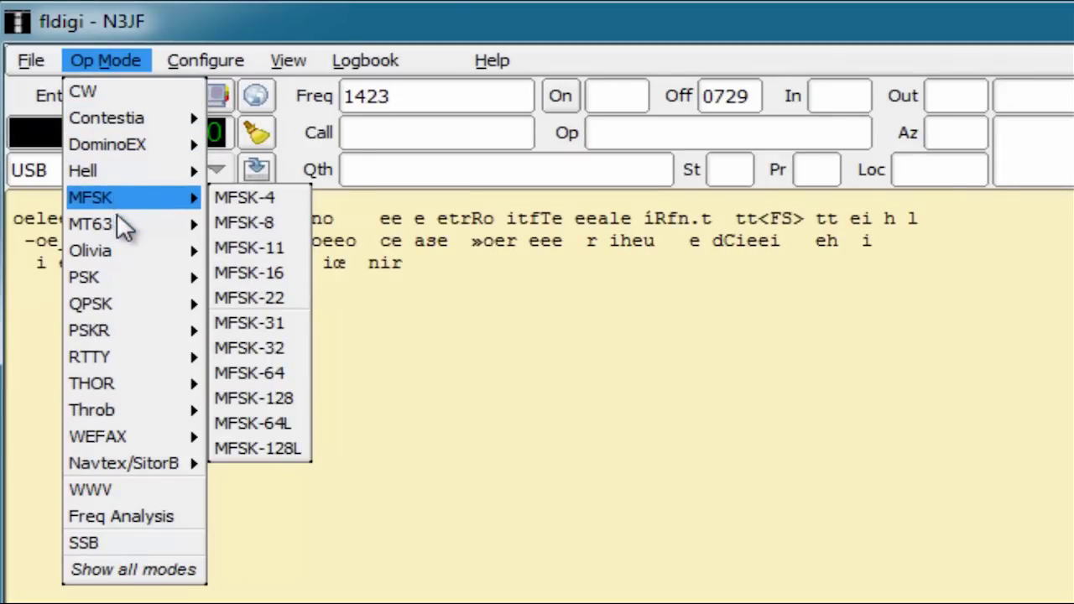
mouse_move(122, 227)
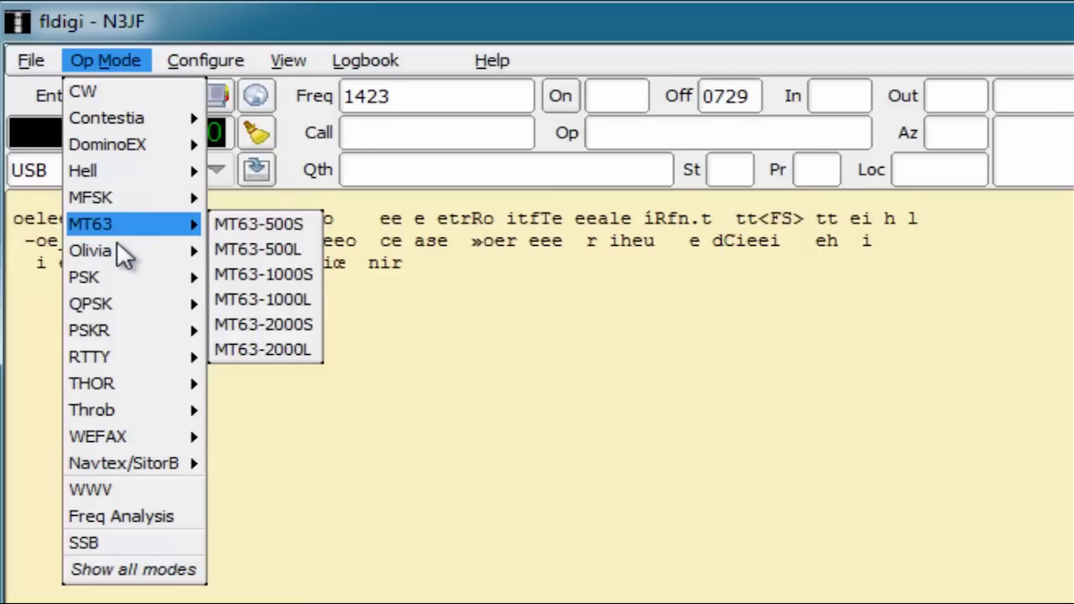
mouse_move(118, 248)
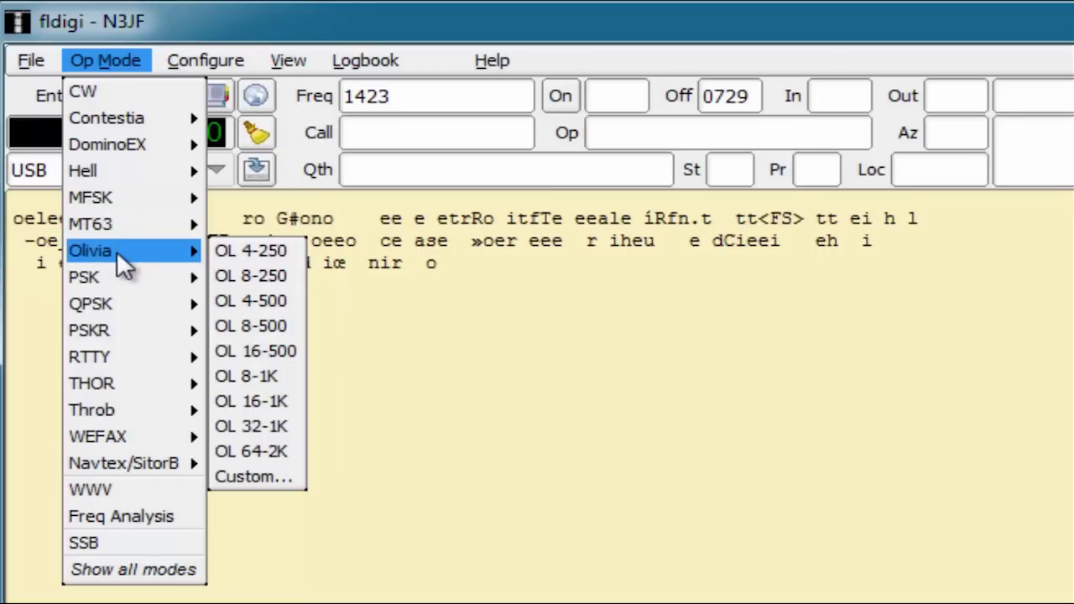
mouse_move(116, 283)
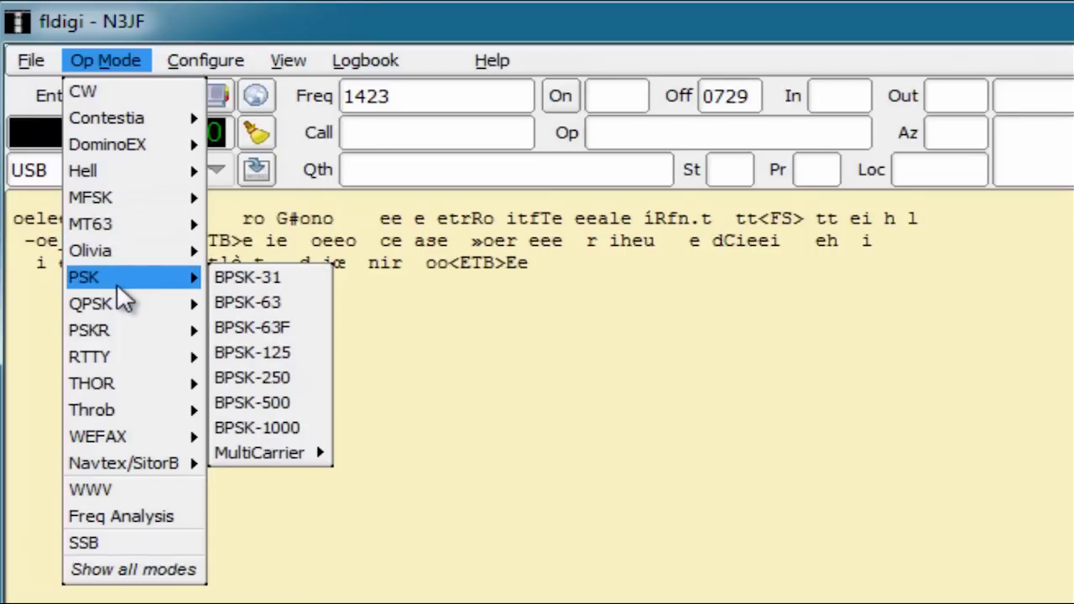
mouse_move(116, 356)
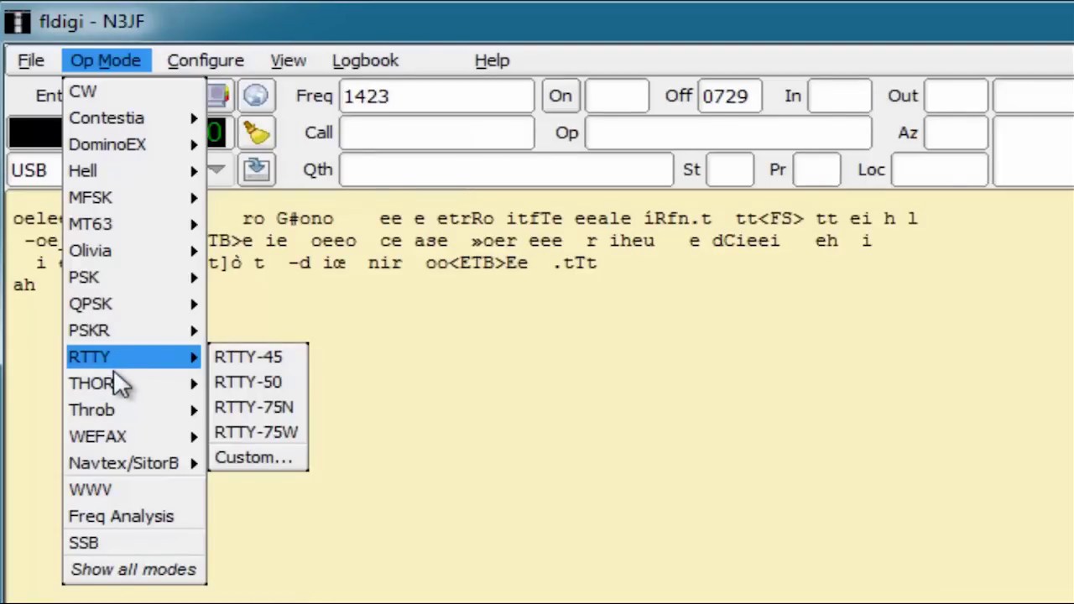
mouse_move(113, 388)
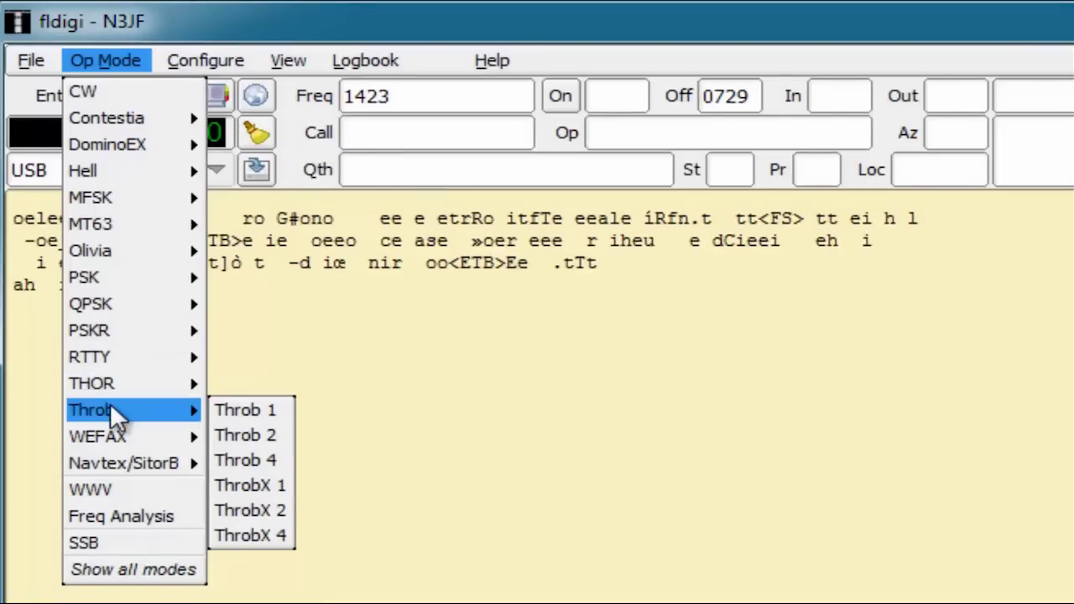
mouse_move(117, 428)
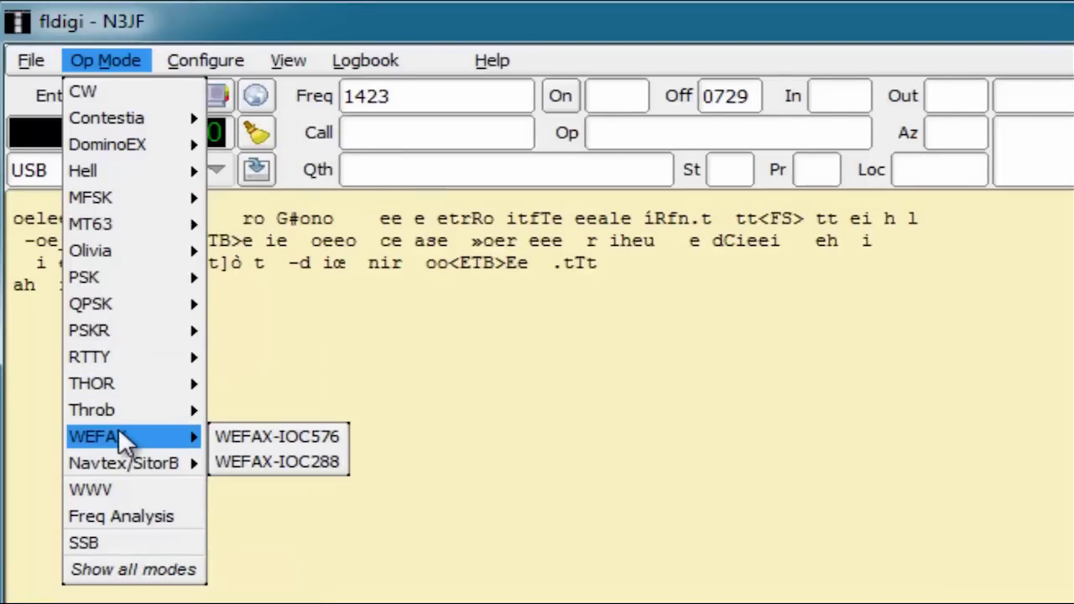